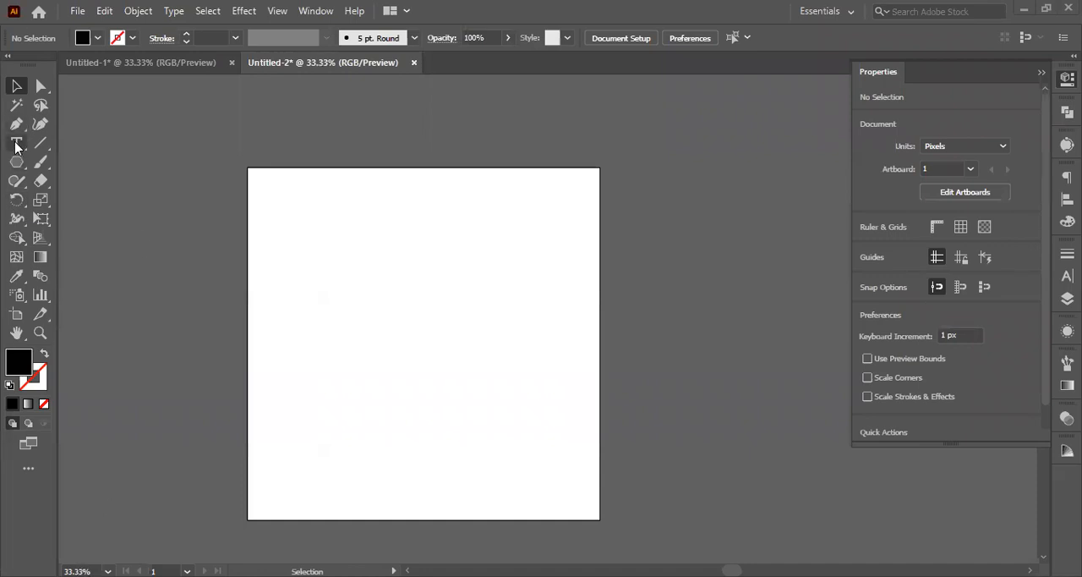
Step: Add the letter "S" as a text object left of the artboard's centre and shift it slightly down and left
click(365, 327)
text(ٍ)
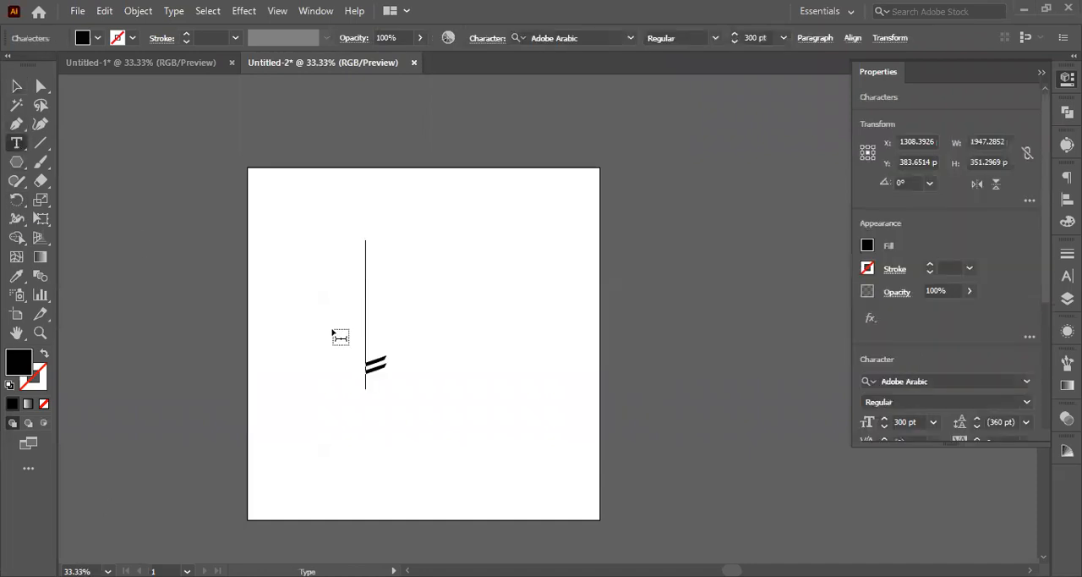
key(BackSpace)
text(س)
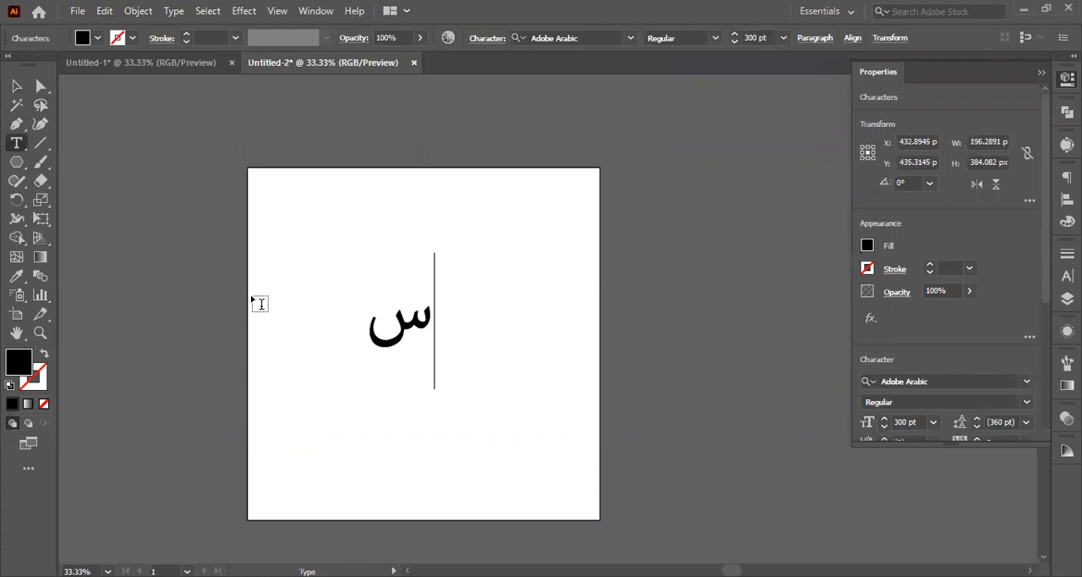
key(BackSpace)
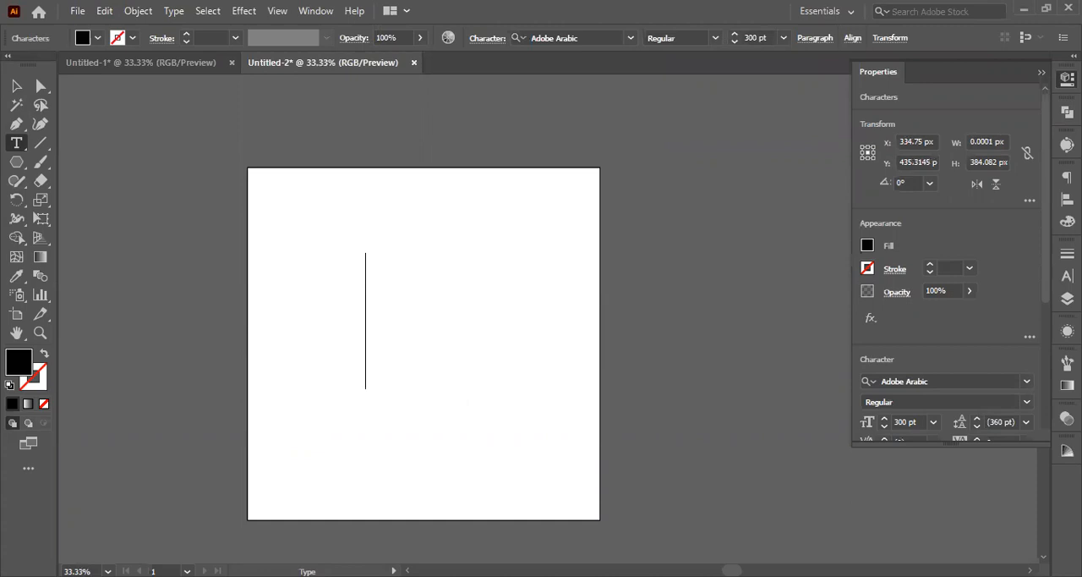
text(S)
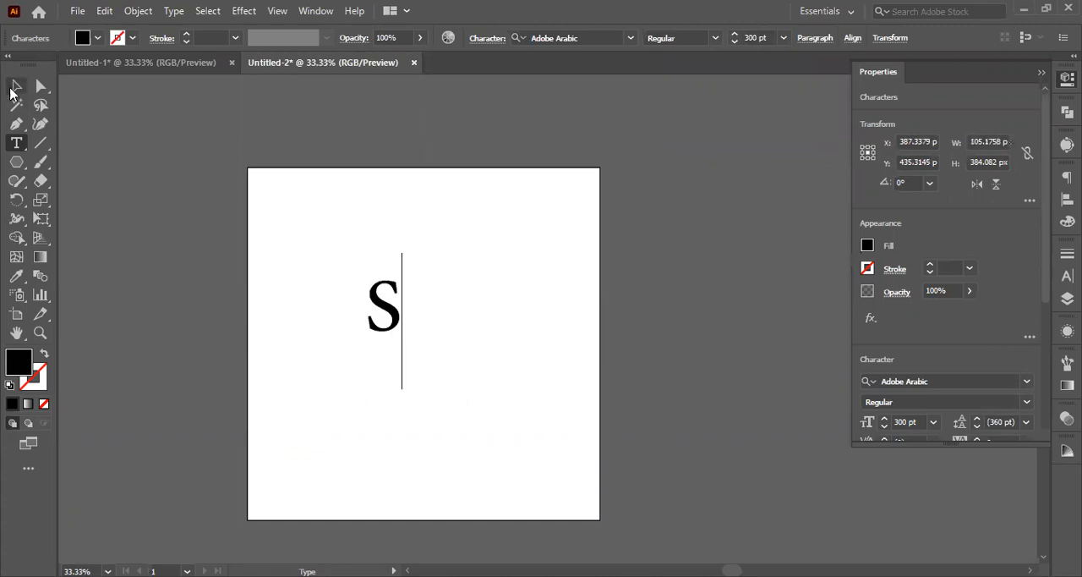
key(Escape)
drag(391, 313, 378, 355)
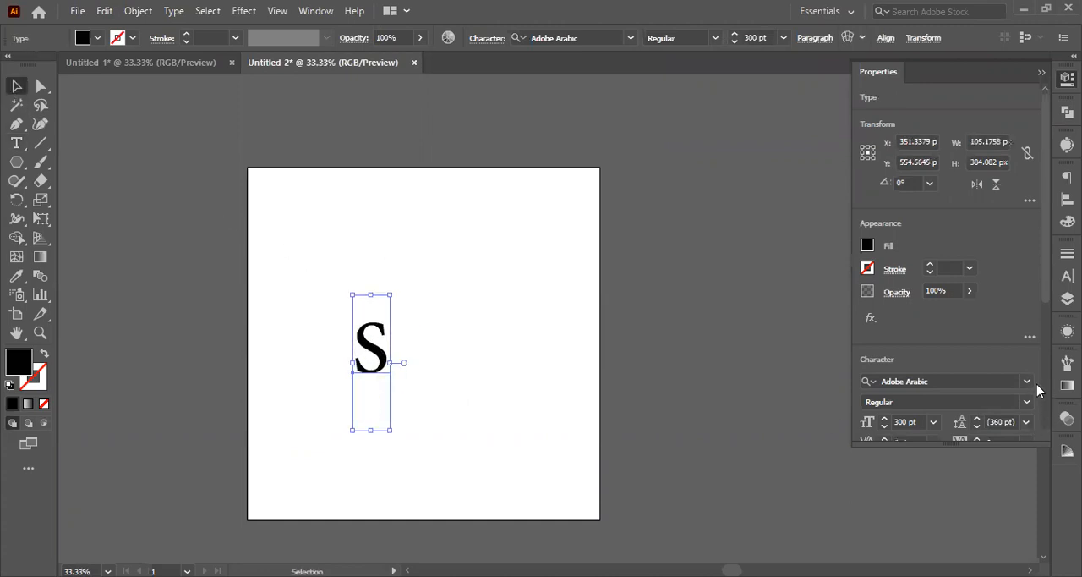
Step: Browse the fonts for the letter S and set it to Mont Heavy DEMO
click(1025, 383)
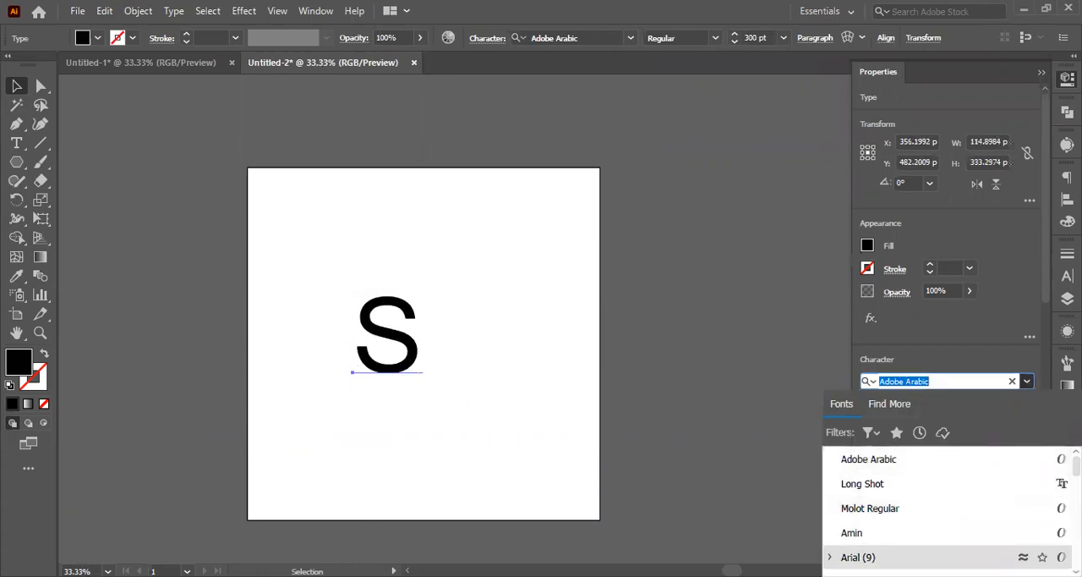
scroll(845, 554, down, 3)
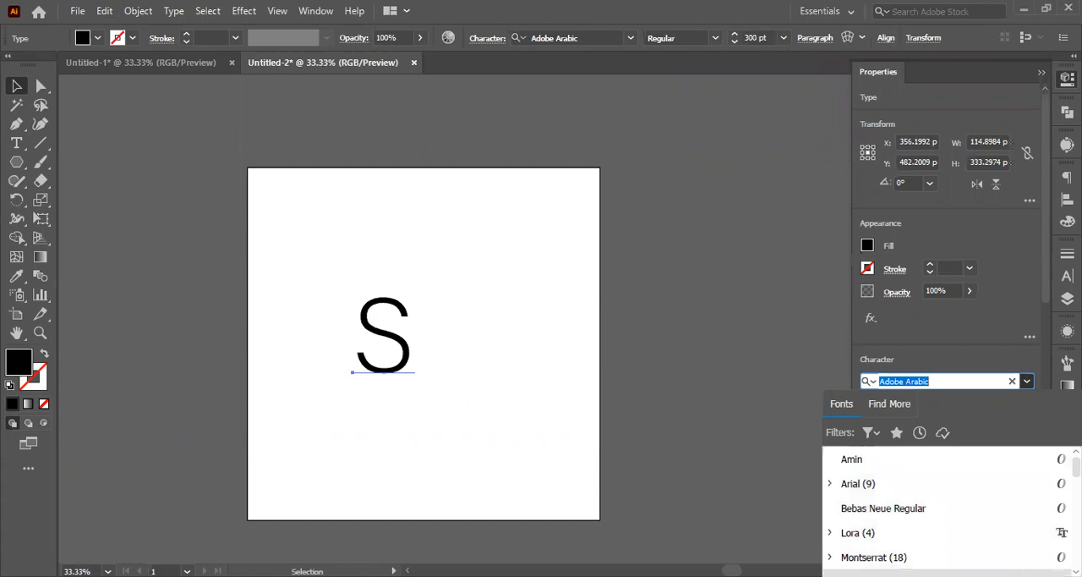
scroll(864, 554, down, 3)
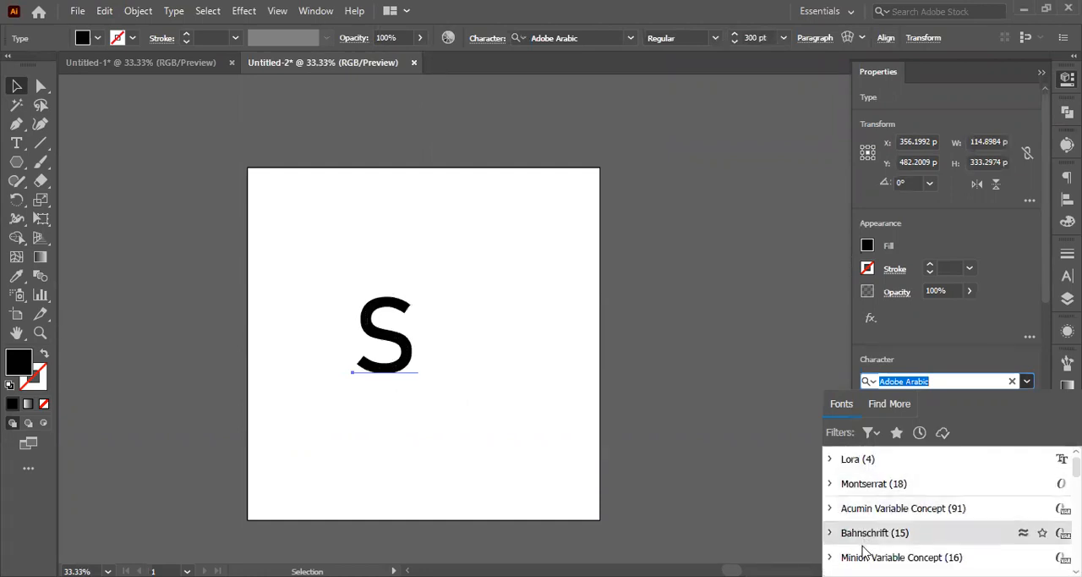
scroll(864, 554, down, 3)
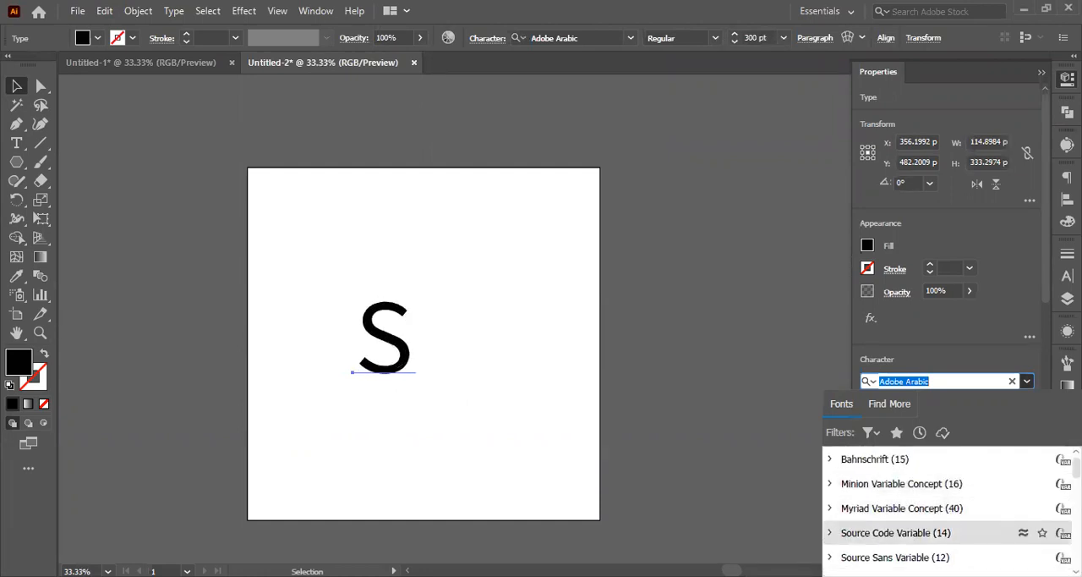
scroll(864, 550, down, 6)
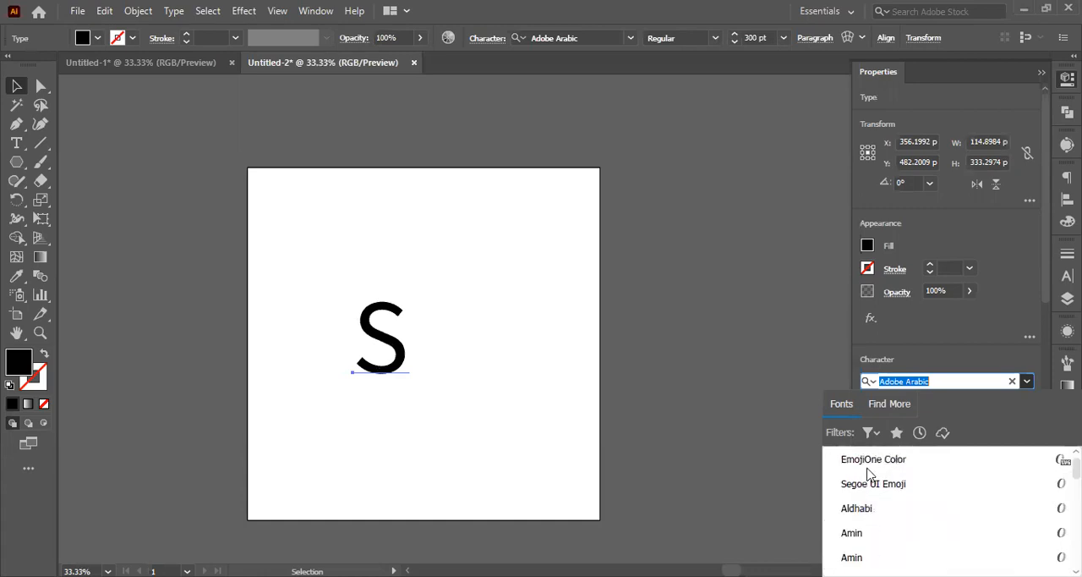
scroll(886, 539, up, 6)
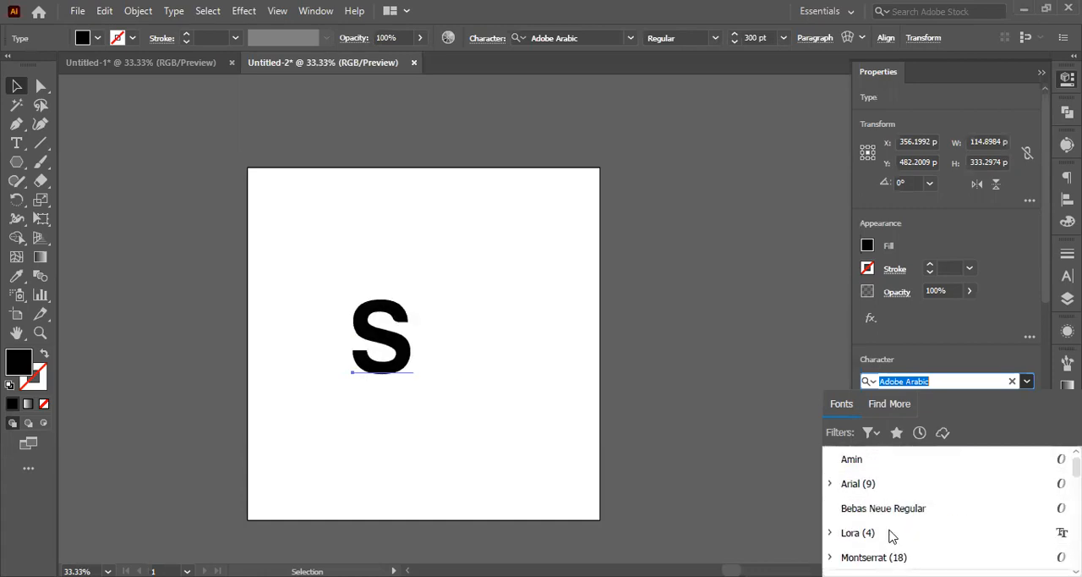
key(Return)
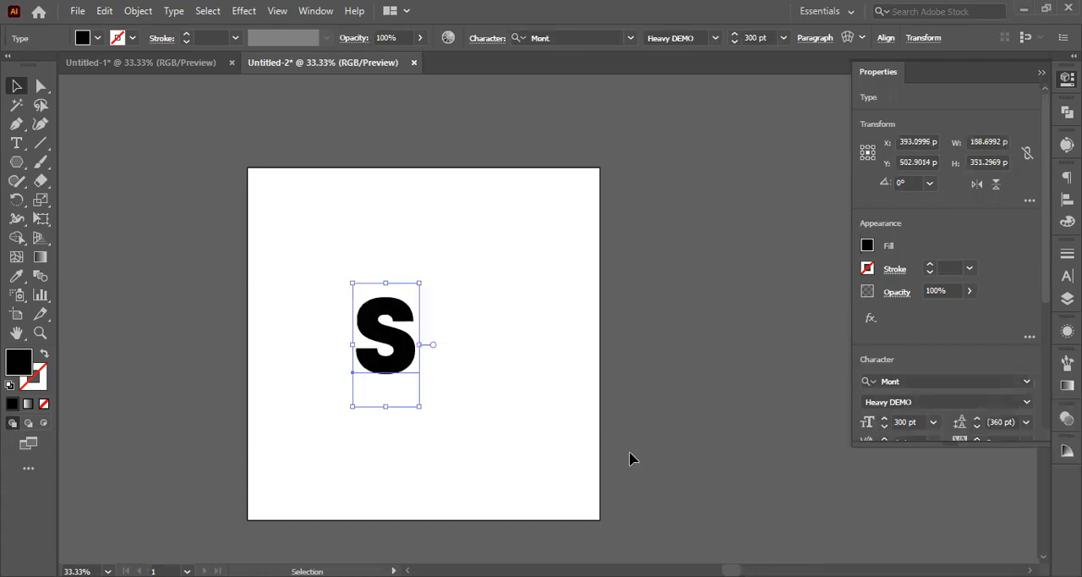
Step: Duplicate the S to the right side of the artboard and nudge the original slightly up and right
click(553, 432)
click(392, 356)
scroll(389, 364, up, 2)
drag(372, 352, 614, 322)
drag(342, 389, 355, 353)
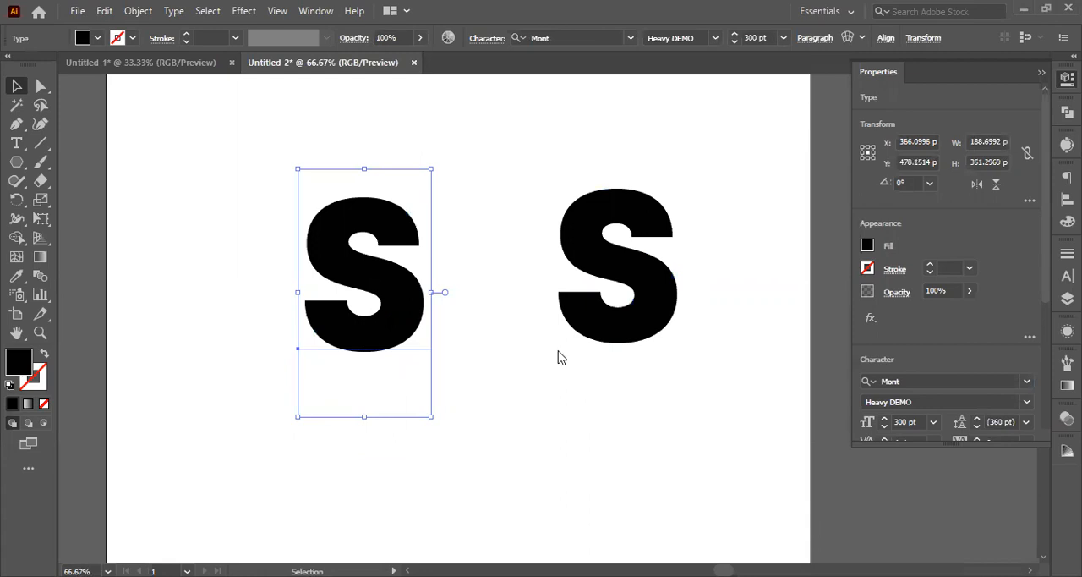
Step: Convert the original S to outlines and move it near the artboard's left edge
right_click(358, 332)
click(419, 110)
drag(403, 319, 234, 360)
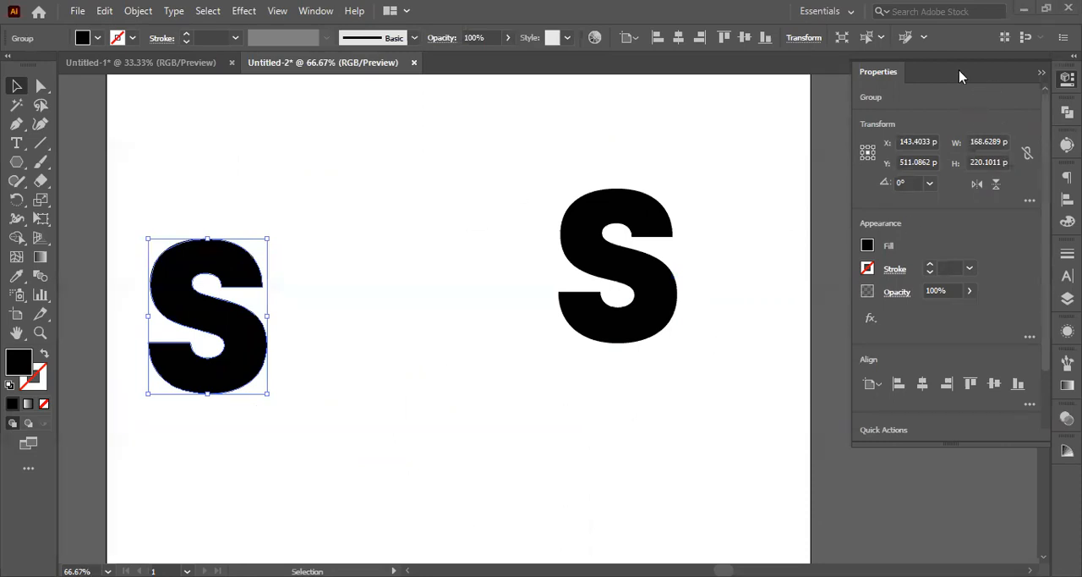
Step: Paste the hand silhouette image and place it on the canvas left of the artboard
key(ctrl+v)
drag(569, 340, 204, 477)
key(ctrl+minus)
key(ctrl+minus)
key(ctrl+minus)
key(ctrl+minus)
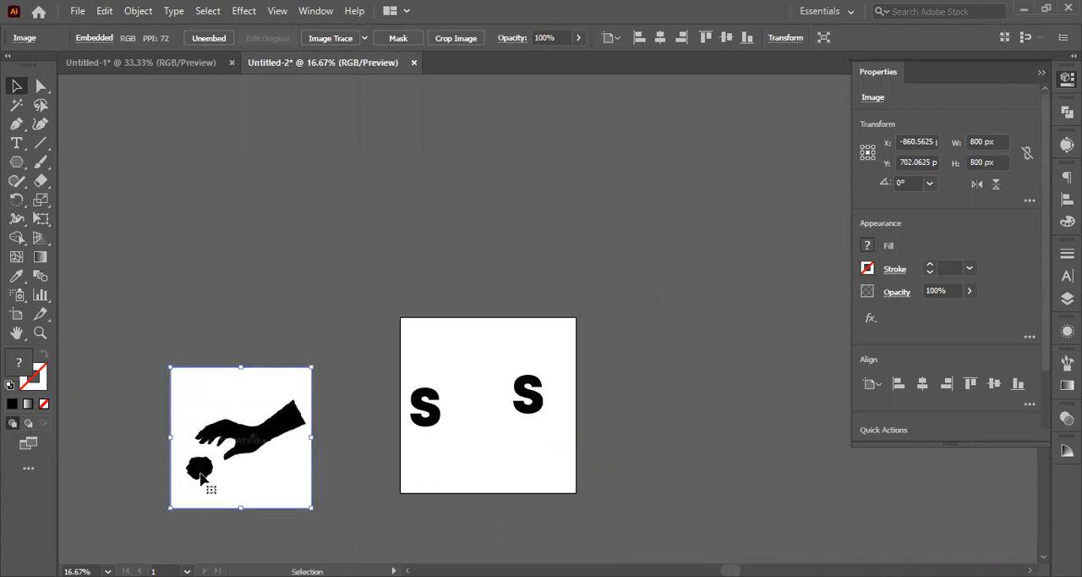
key(ctrl+1)
key(ctrl+minus)
key(ctrl+minus)
key(ctrl+minus)
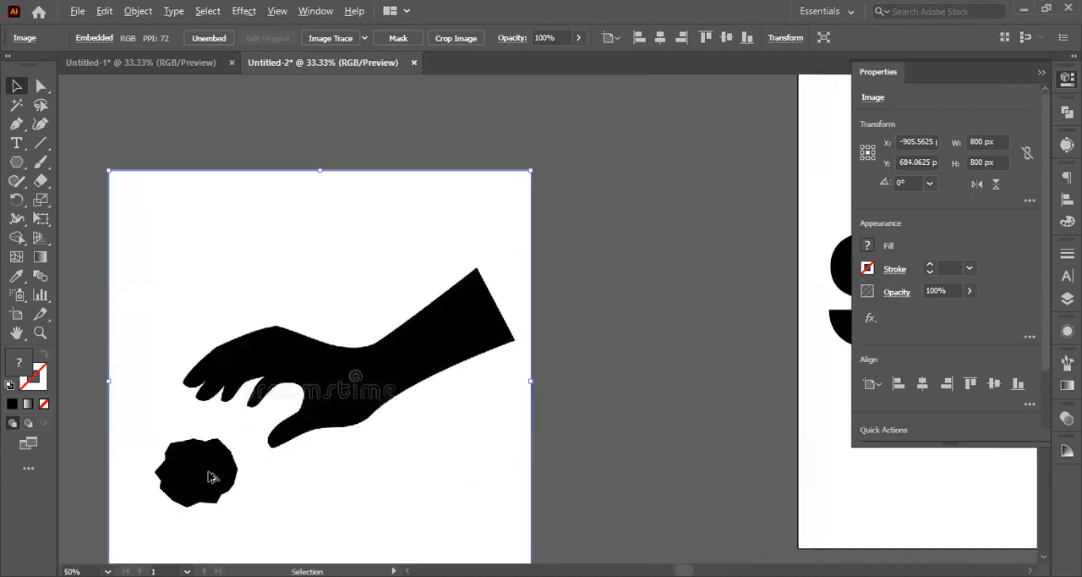
Step: Trace the hand image with the default black-and-white preset, expand the tracing and ungroup it
click(1068, 145)
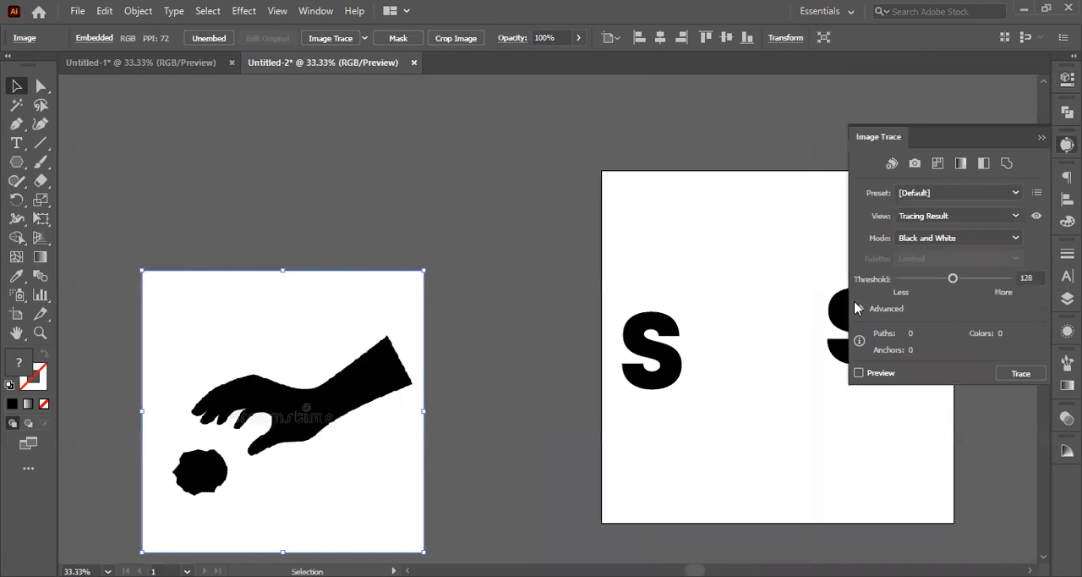
click(859, 373)
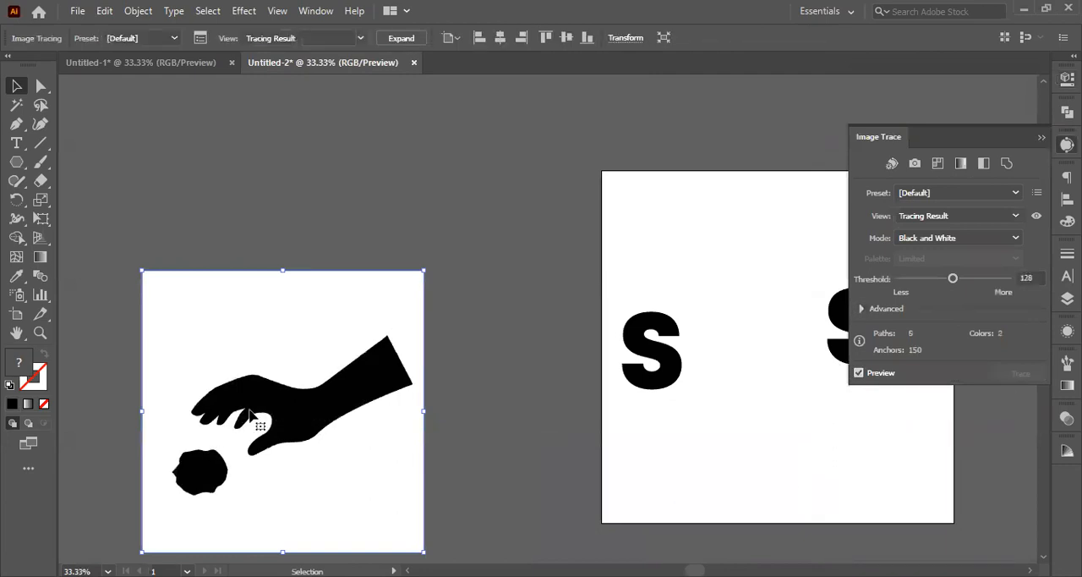
click(1067, 80)
scroll(910, 296, down, 2)
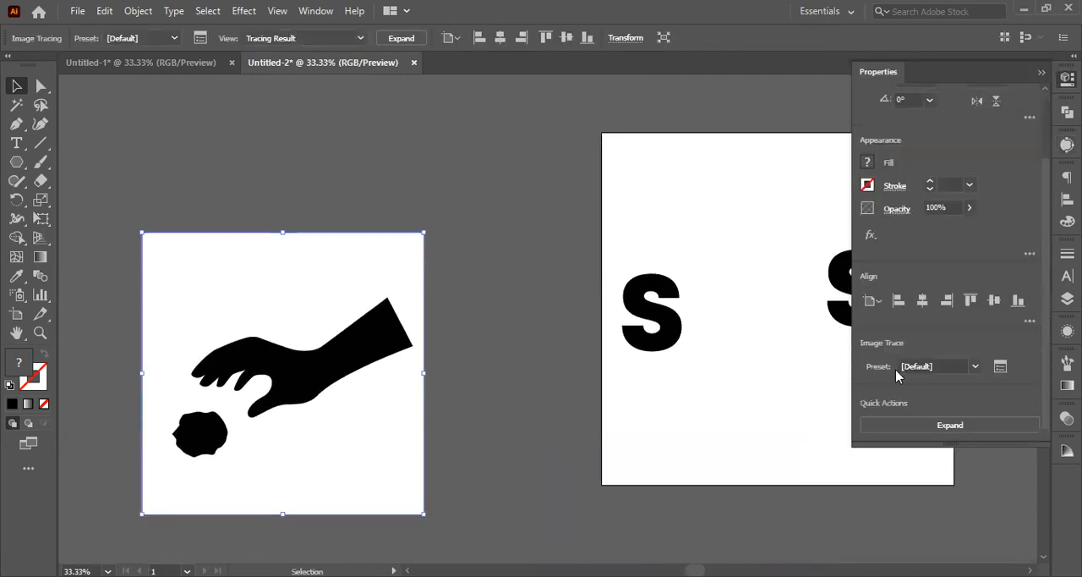
click(893, 426)
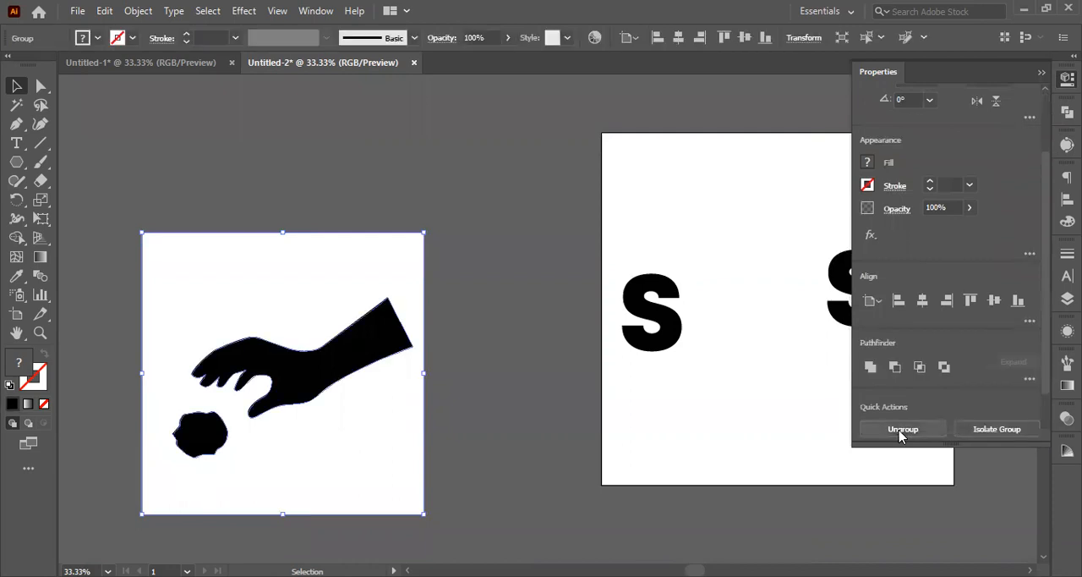
click(901, 430)
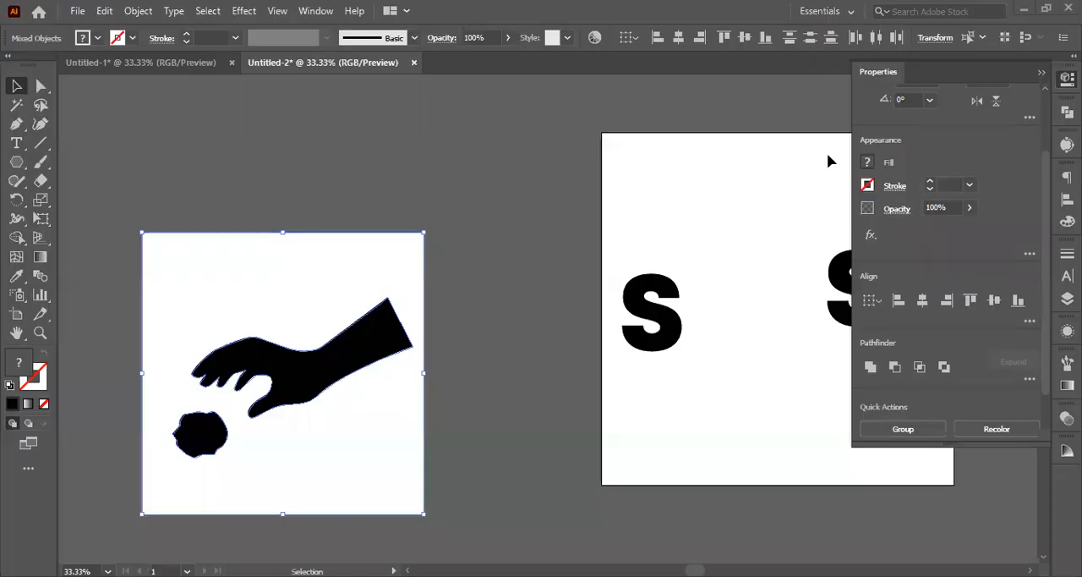
Step: Delete the traced background and rock so only the hand is left, and move the hand onto the artboard below the outlined S
scroll(461, 445, down, 2)
mouse_move(123, 406)
mouse_down()
mouse_move(191, 429)
mouse_move(155, 436)
mouse_up()
key(Delete)
drag(283, 338, 695, 323)
scroll(697, 313, right, 6)
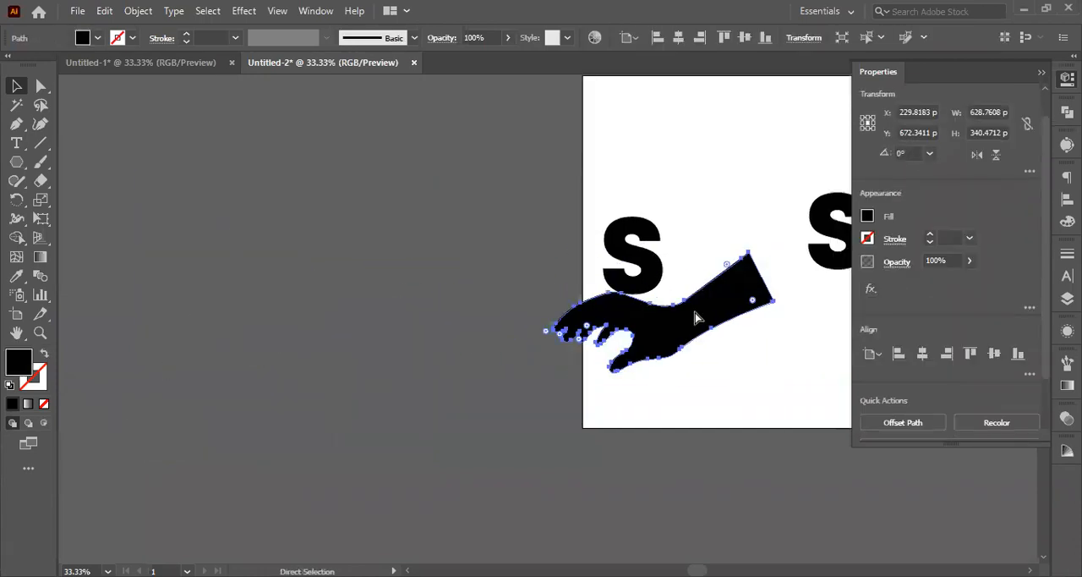
drag(589, 330, 612, 341)
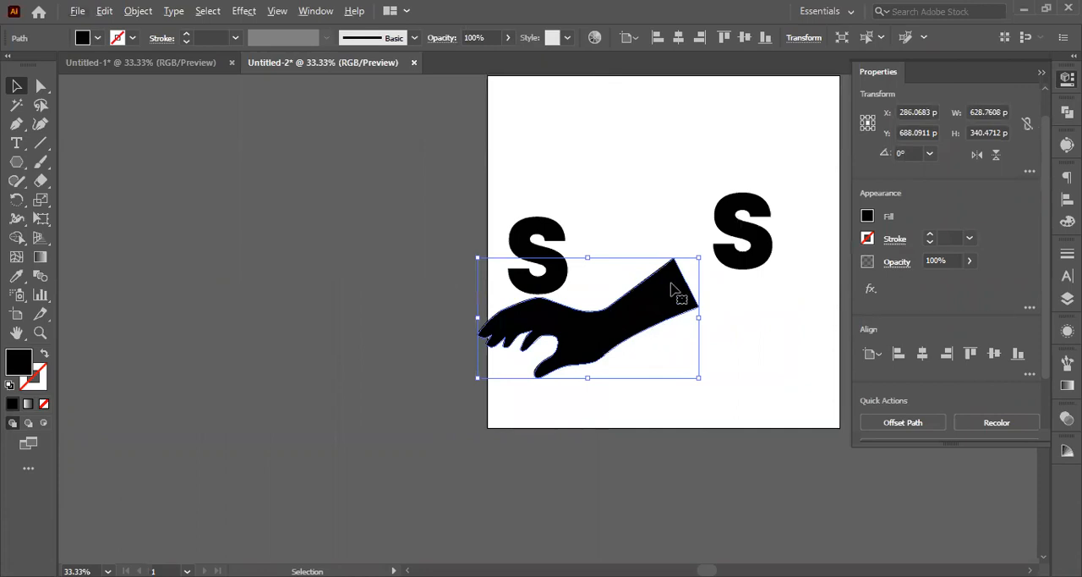
Step: Scale the hand down to about 142 px wide and place it just right of the outlined S's lower half
drag(701, 259, 615, 248)
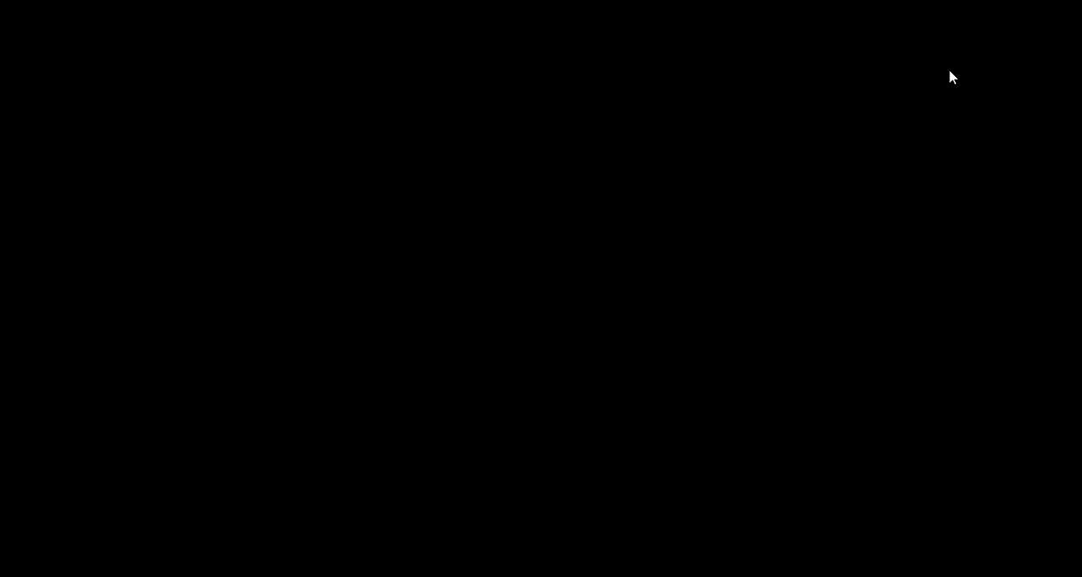
scroll(573, 288, up, 2)
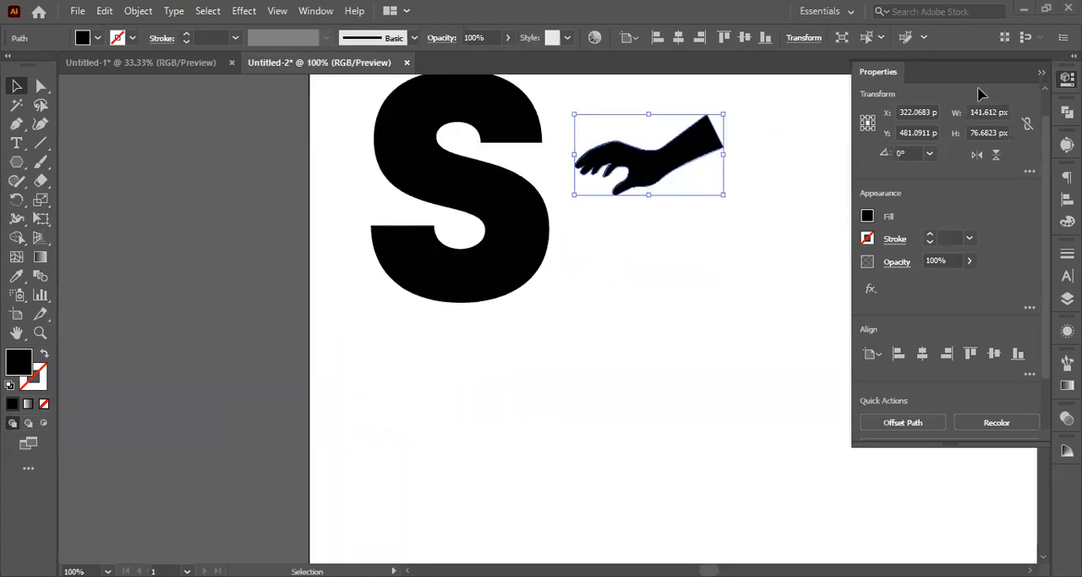
scroll(511, 258, up, 2)
click(513, 335)
drag(482, 342, 476, 387)
drag(651, 243, 653, 341)
Step: Rearrange the letters, placing the text S above the hand and the outlined S near the artboard's left edge
click(297, 265)
click(459, 295)
scroll(478, 393, up, 2)
drag(478, 409, 643, 98)
drag(623, 188, 686, 227)
drag(444, 398, 425, 353)
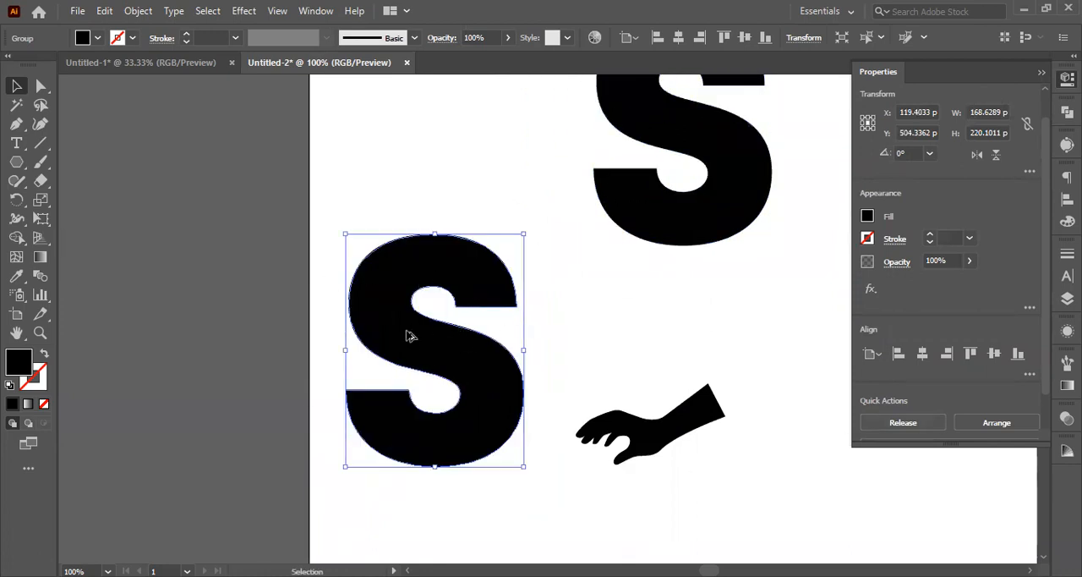
Step: Draw a closed curved Pen shape, about 163 × 145 px, over the outlined S between its lower-left tip and upper-right end
key(ctrl+plus)
click(107, 222)
click(16, 124)
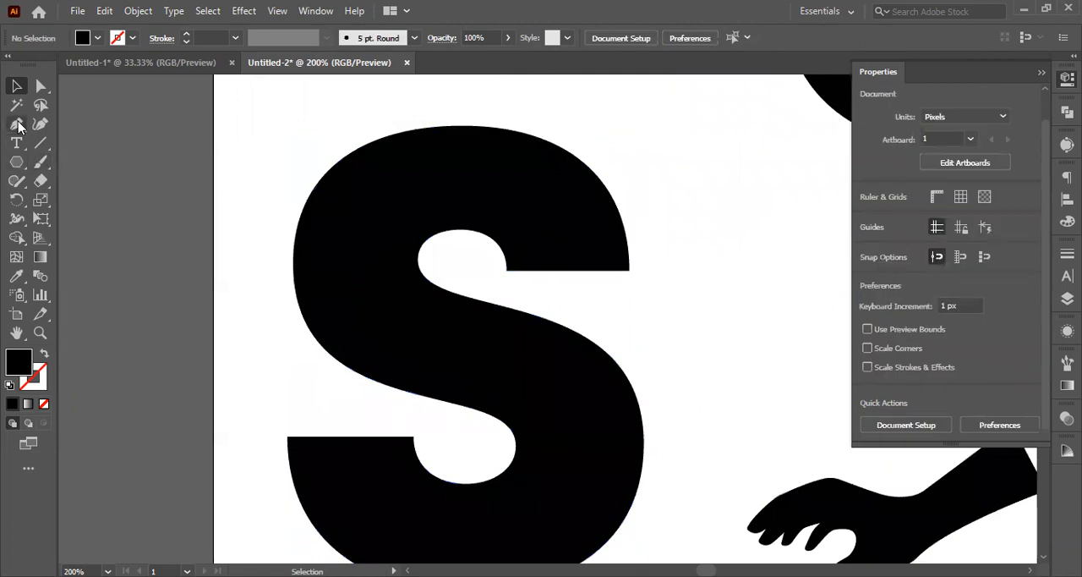
click(287, 438)
drag(628, 270, 777, 436)
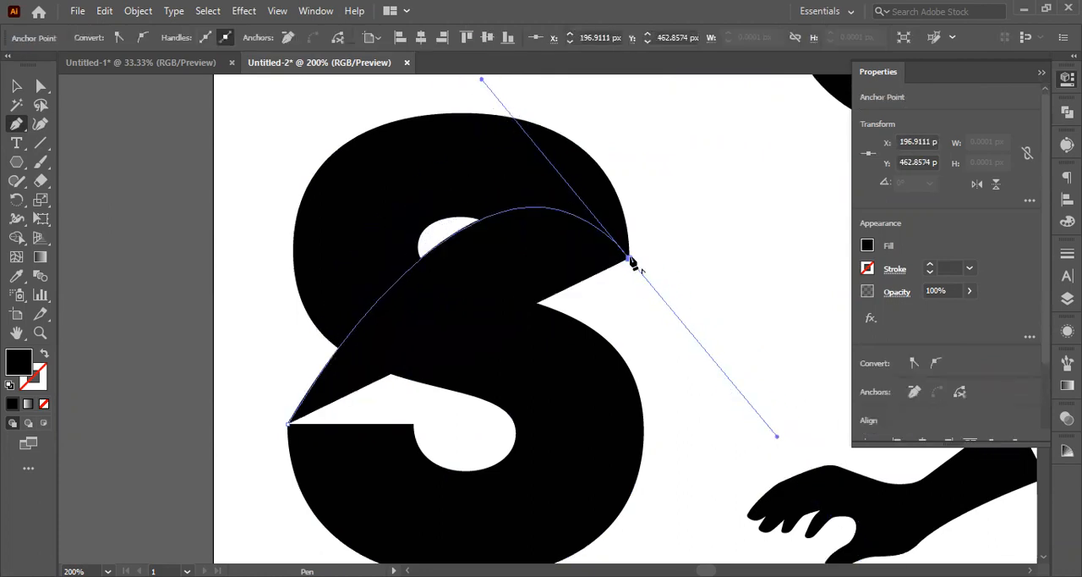
click(630, 260)
drag(603, 481, 559, 509)
scroll(557, 505, down, 1)
drag(449, 463, 446, 463)
drag(361, 451, 299, 407)
click(290, 387)
click(16, 86)
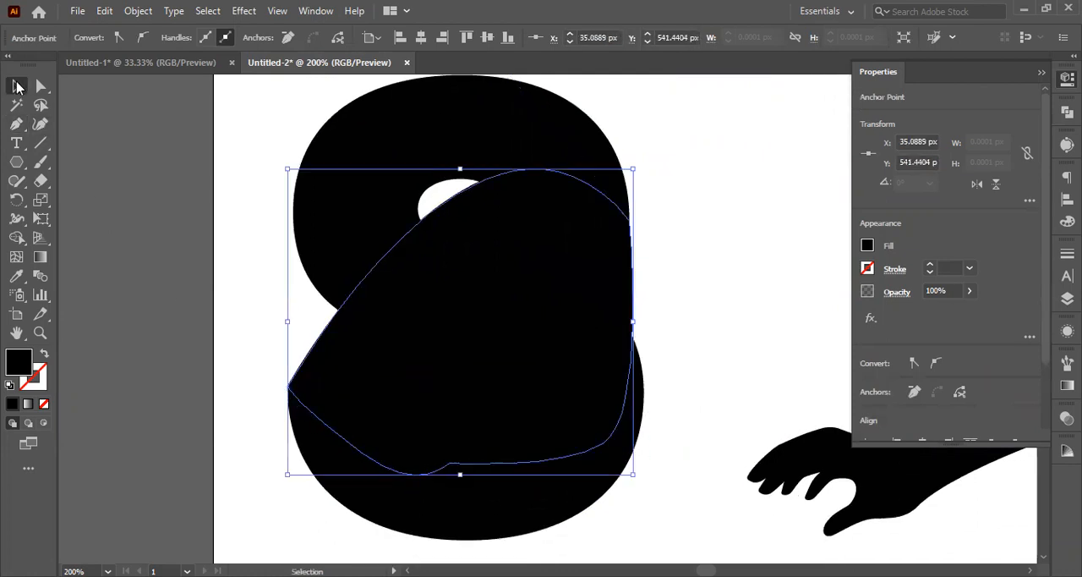
Step: Reshape the drawn path by adjusting its upper curve and moving its upper-right anchor onto the middle of the S
click(200, 237)
click(393, 310)
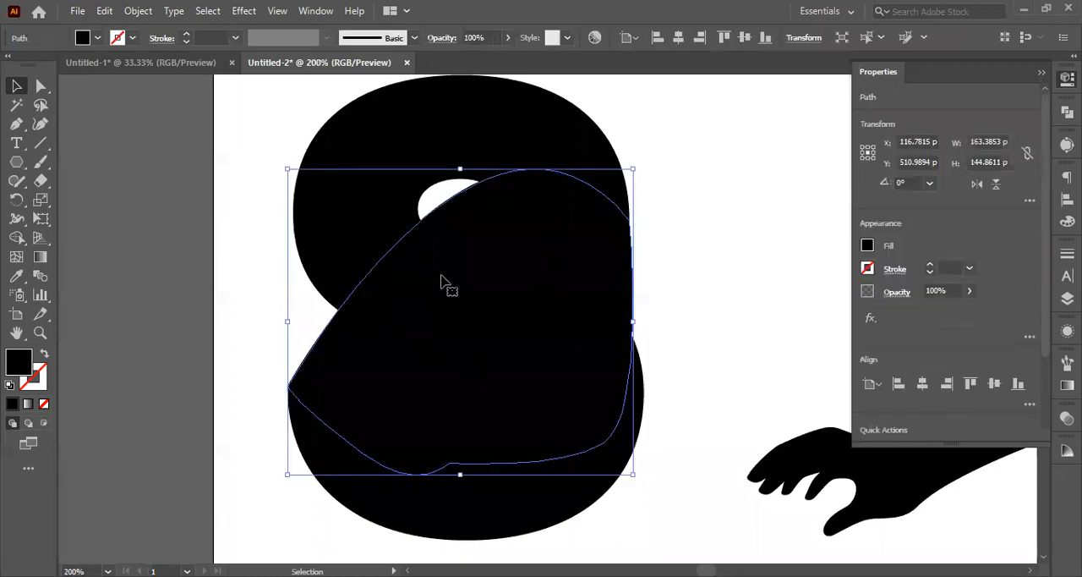
click(40, 86)
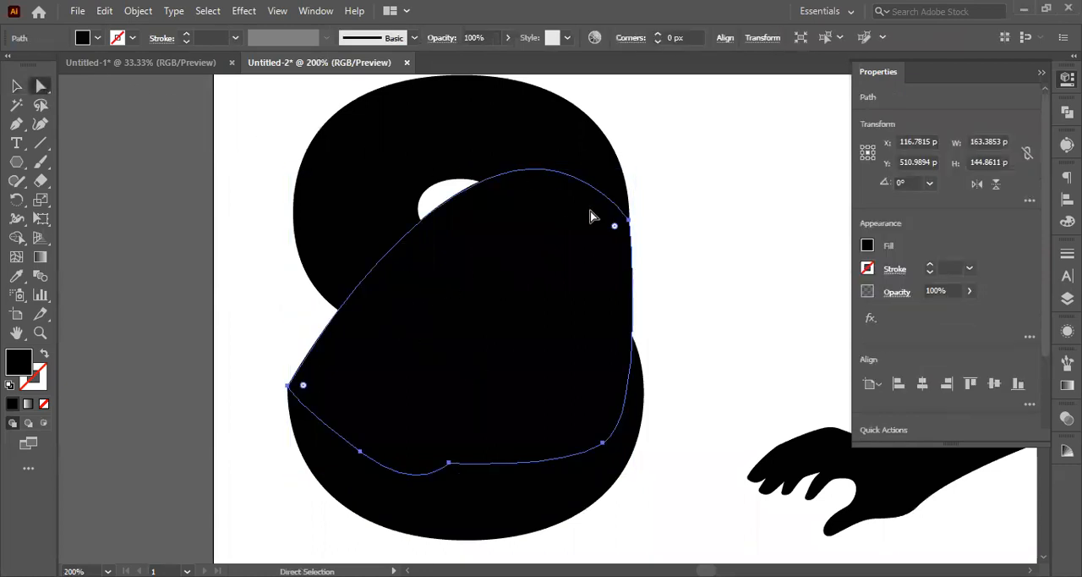
click(629, 222)
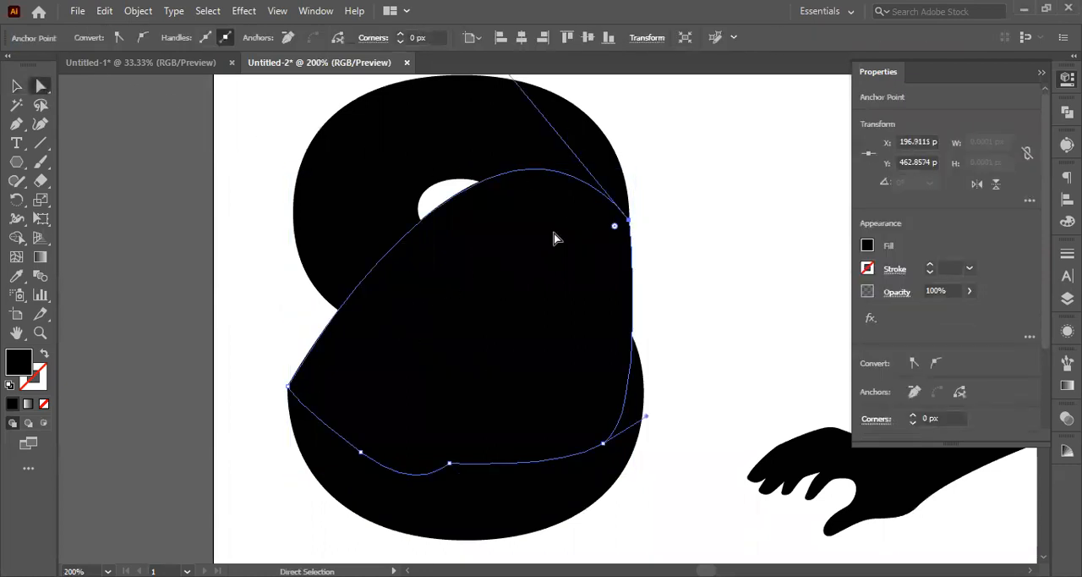
scroll(554, 238, up, 2)
drag(481, 99, 458, 411)
drag(629, 279, 479, 313)
click(16, 85)
click(143, 222)
Step: Duplicate the outlined S together with the drawn shape onto the canvas left of the artboard
click(519, 433)
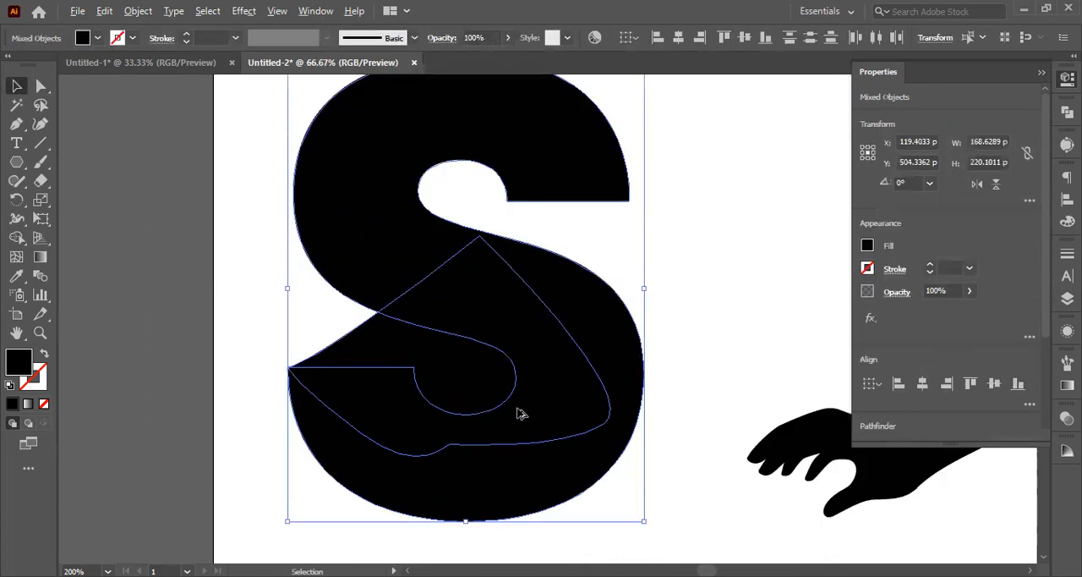
key(ctrl+minus)
key(ctrl+minus)
key(ctrl+minus)
drag(514, 416, 287, 358)
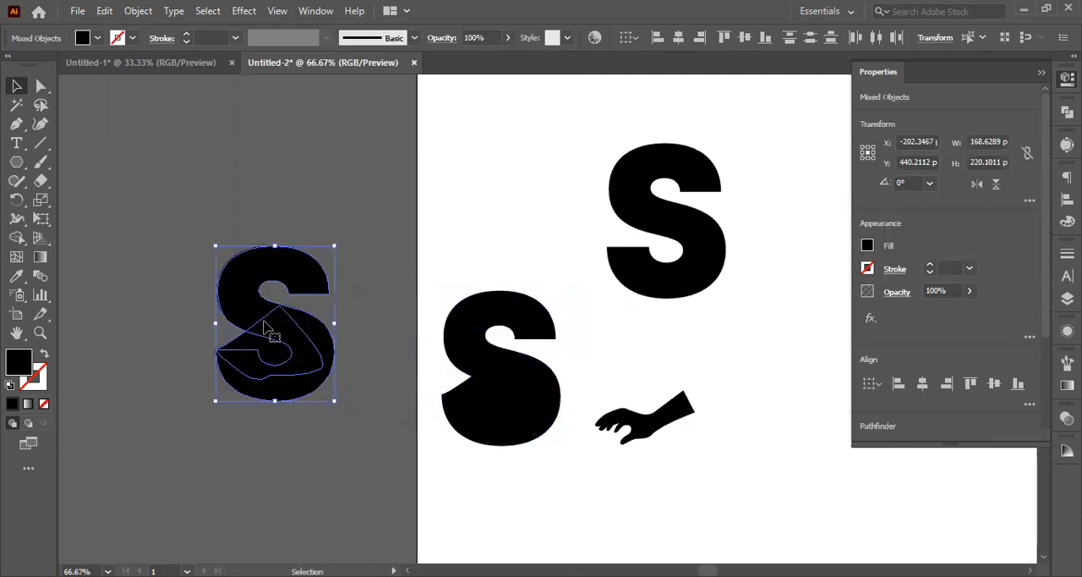
scroll(875, 338, down, 3)
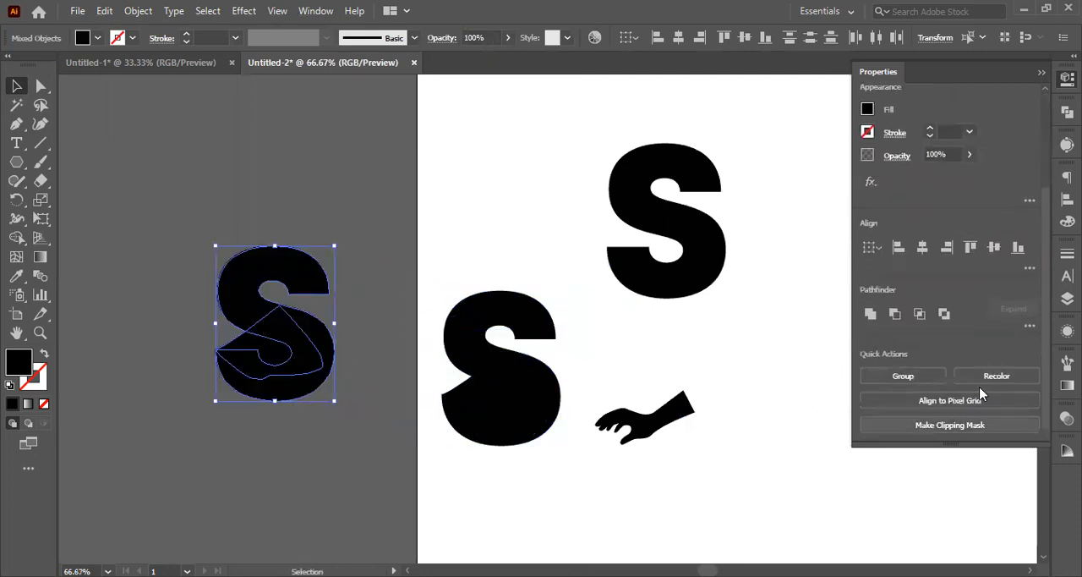
Step: Unite the copied S with the drawn shape, and move the hand onto the canvas just below it
click(871, 314)
drag(668, 427, 216, 455)
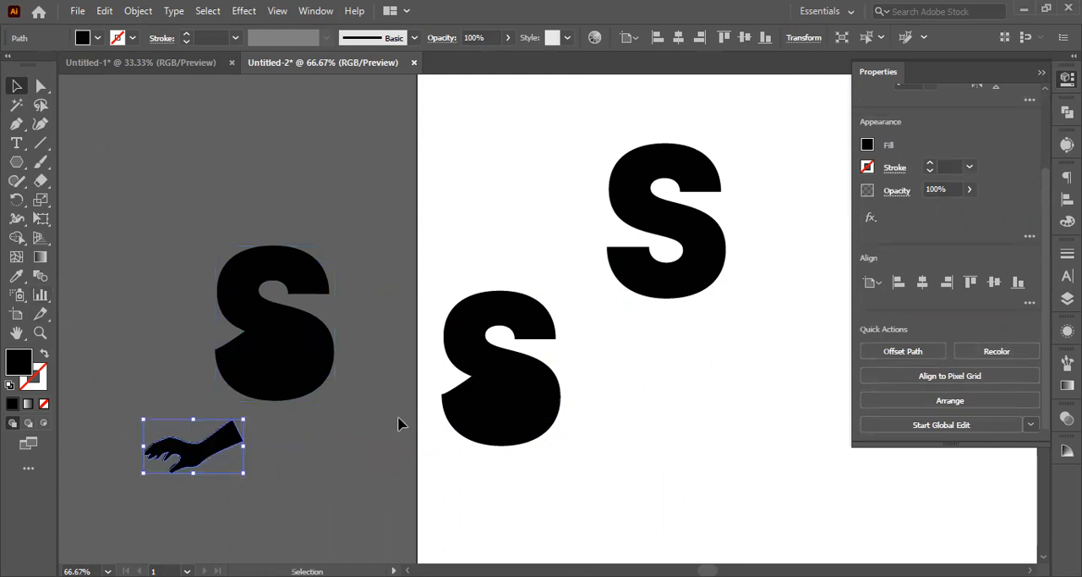
Step: Flip the hand horizontally and vertically, and place it over the copied S with its wrist at the lower-left notch
scroll(993, 228, up, 3)
click(978, 184)
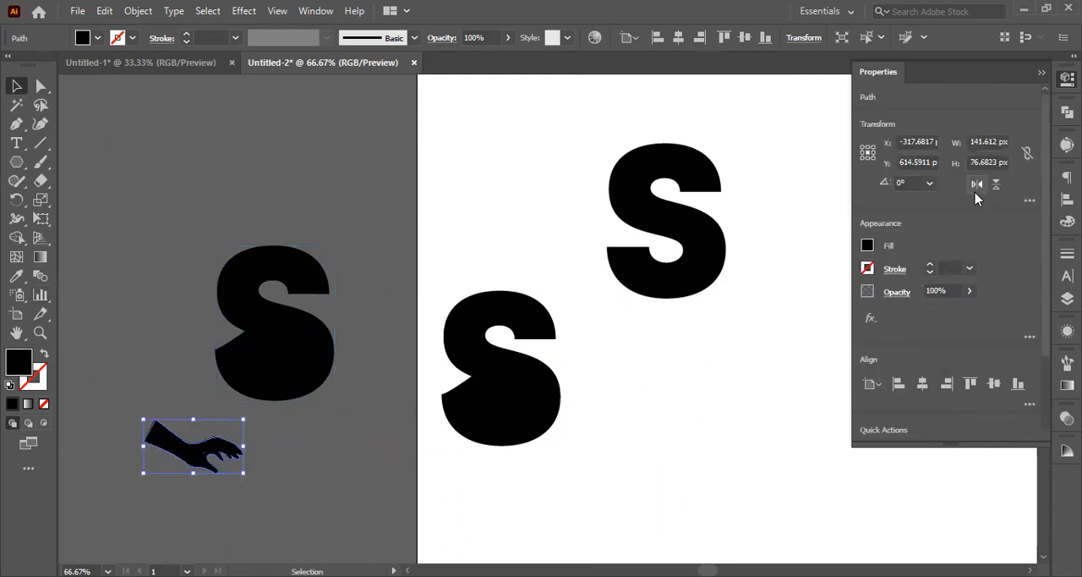
click(995, 188)
drag(203, 448, 249, 340)
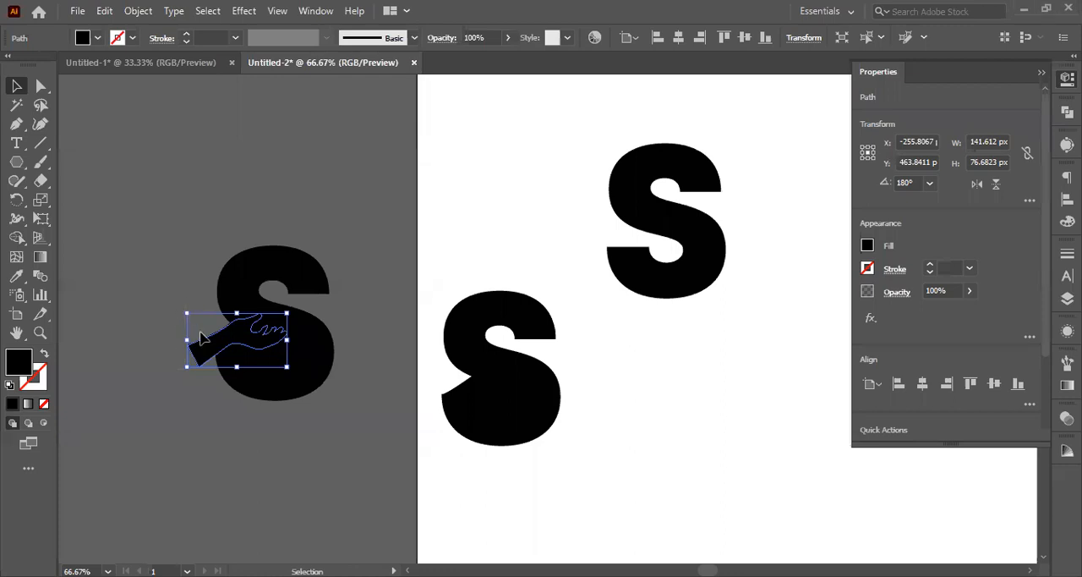
Step: Fill the hand with the grey sampled from the canvas around the artboard
click(17, 277)
click(101, 259)
click(16, 87)
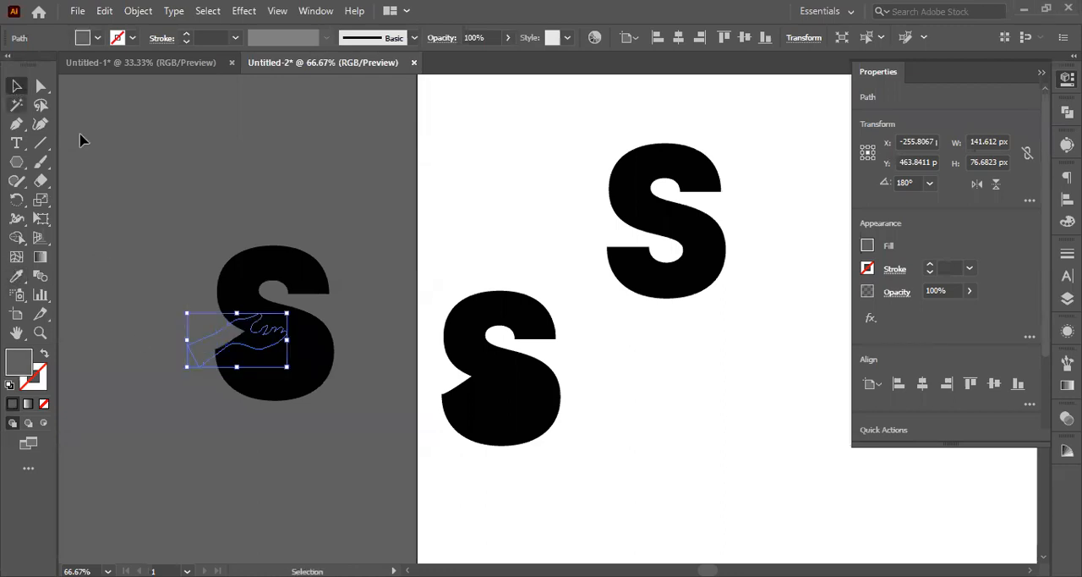
Step: Rotate the hand about 17° clockwise and fit it into the lower-left opening of the copied S, nudging it 3 px right
scroll(150, 261, up, 1)
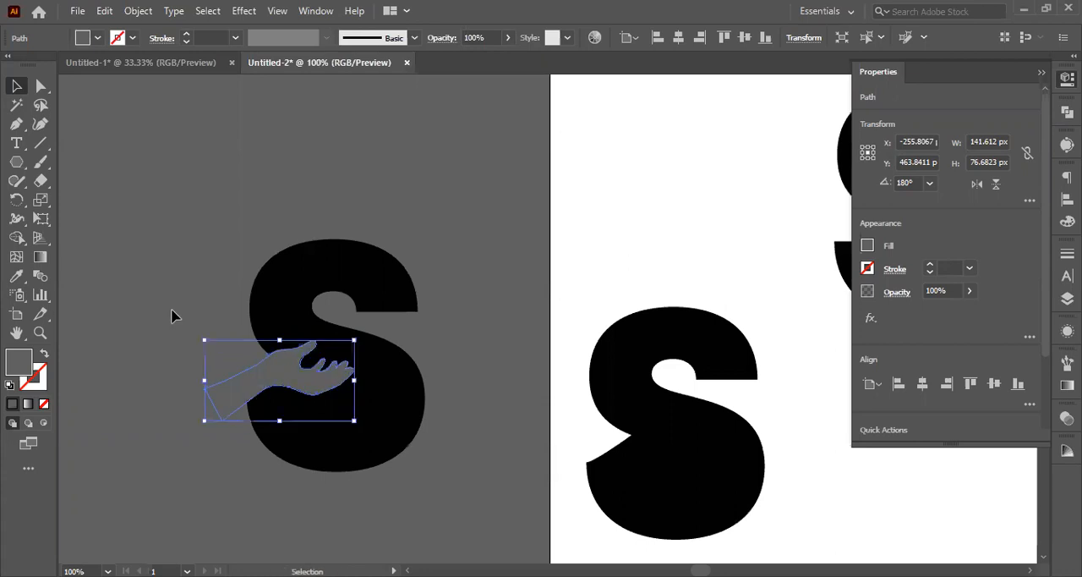
drag(204, 333, 217, 309)
drag(306, 396, 316, 400)
click(158, 441)
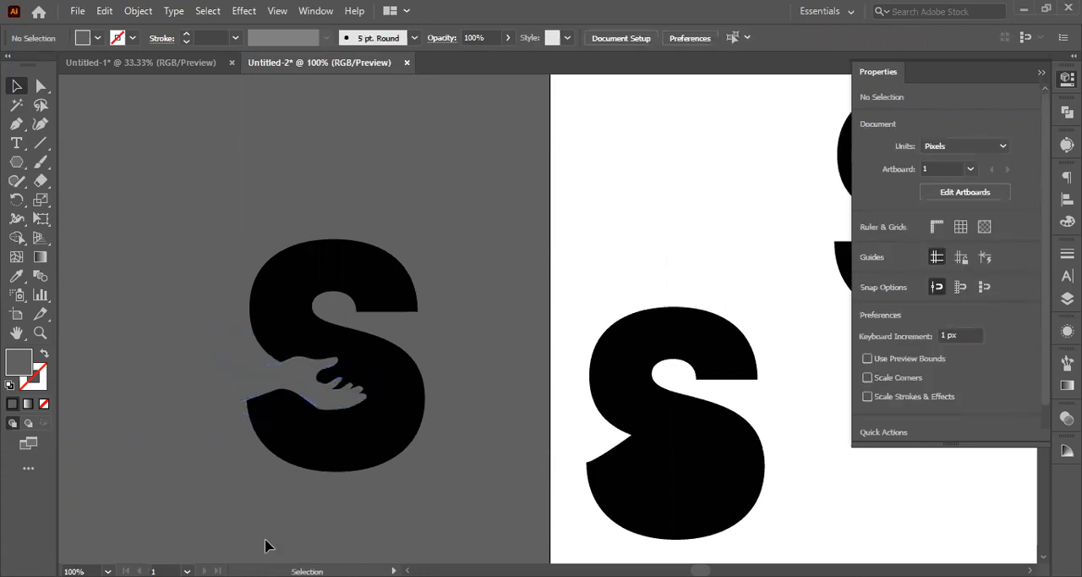
click(330, 412)
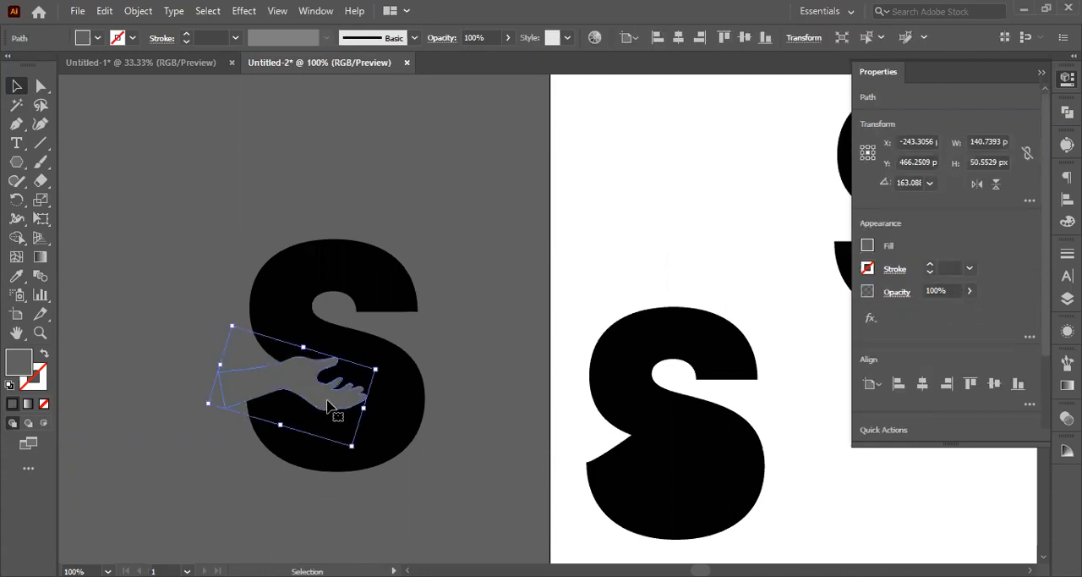
key(Right)
key(Right)
key(Right)
Step: Move the copied S together with its grey hand farther left on the canvas, away from the artboard
drag(173, 192, 191, 437)
scroll(331, 420, down, 1)
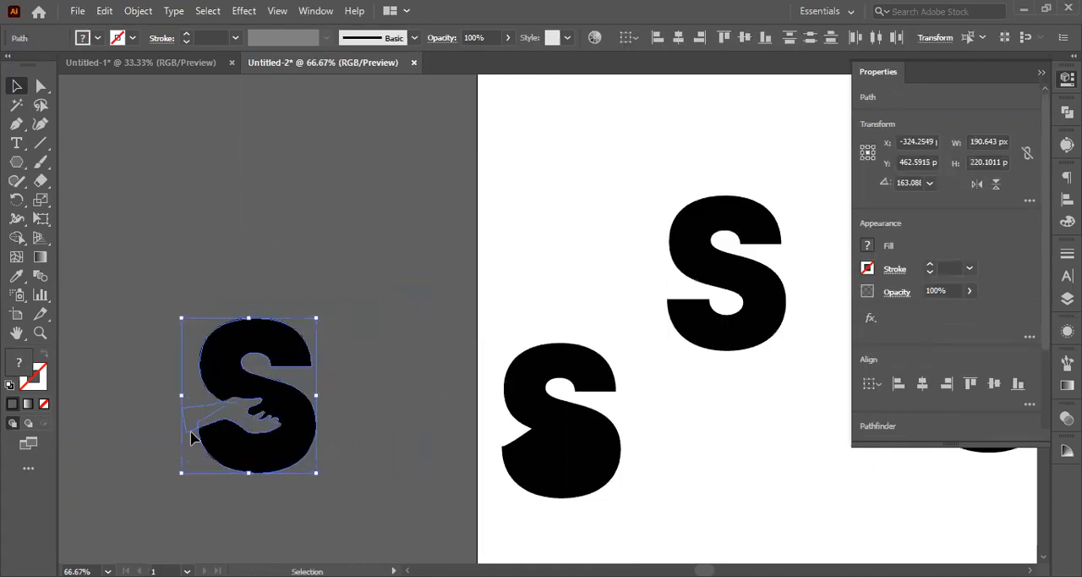
click(284, 499)
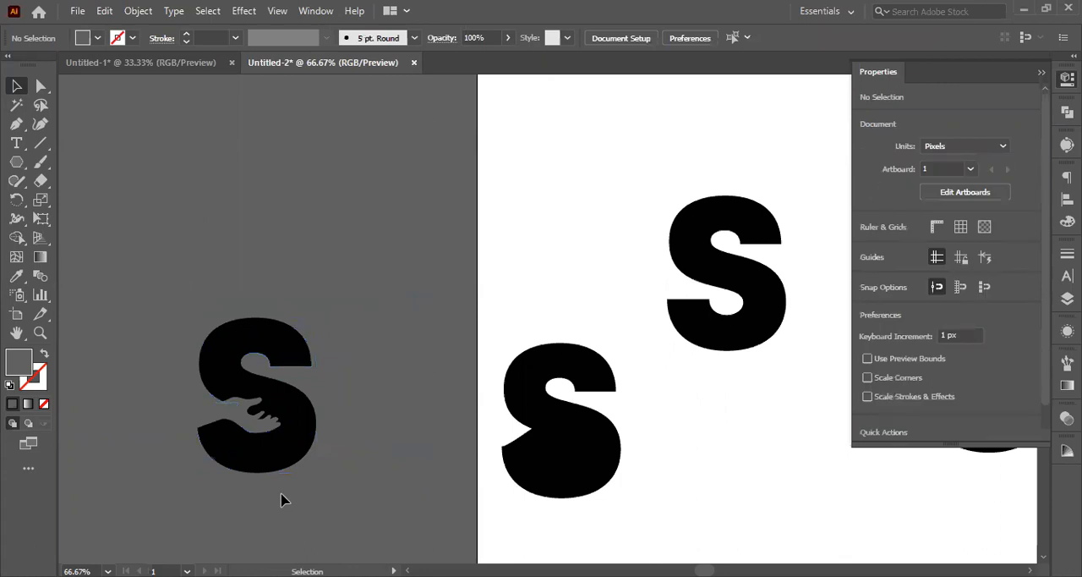
Step: Shift the grey hand about 11 px left within the lower opening of the copied S
click(263, 433)
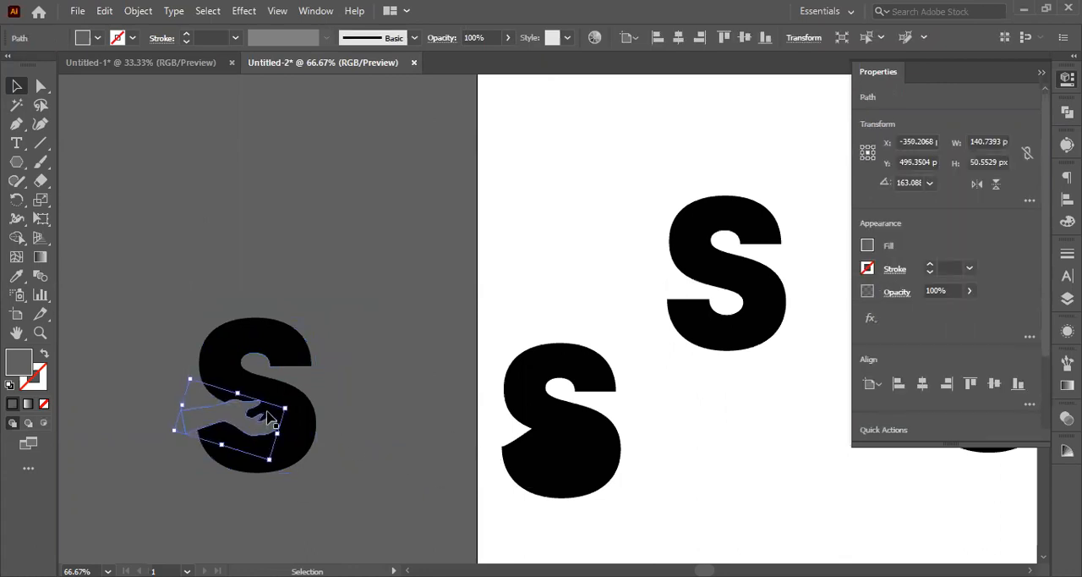
click(374, 410)
click(262, 427)
drag(262, 423, 255, 423)
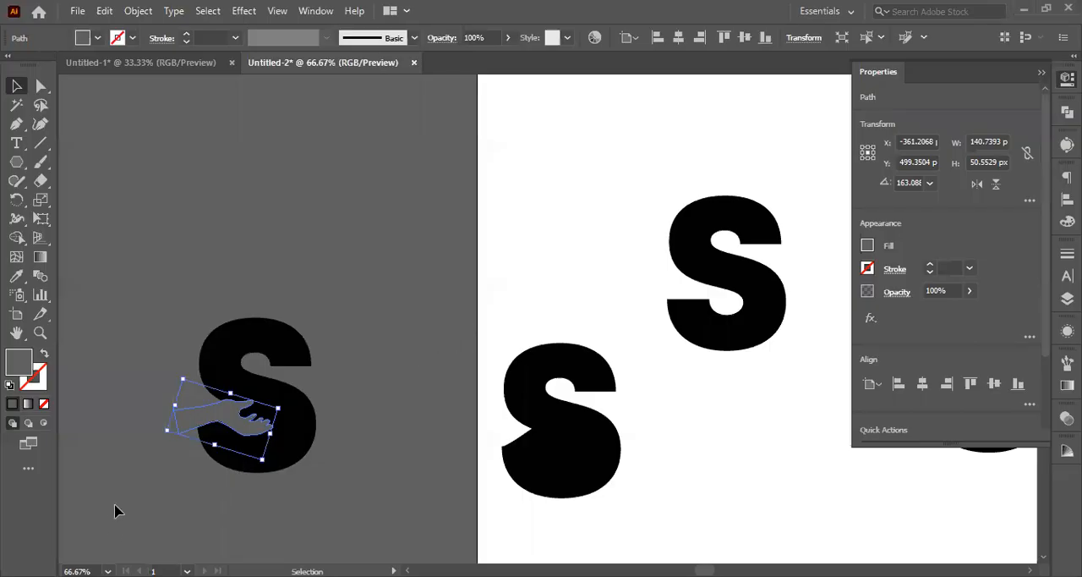
click(144, 473)
Step: Duplicate the S together with its grey hand onto the empty canvas above the original
click(188, 426)
drag(144, 250, 283, 227)
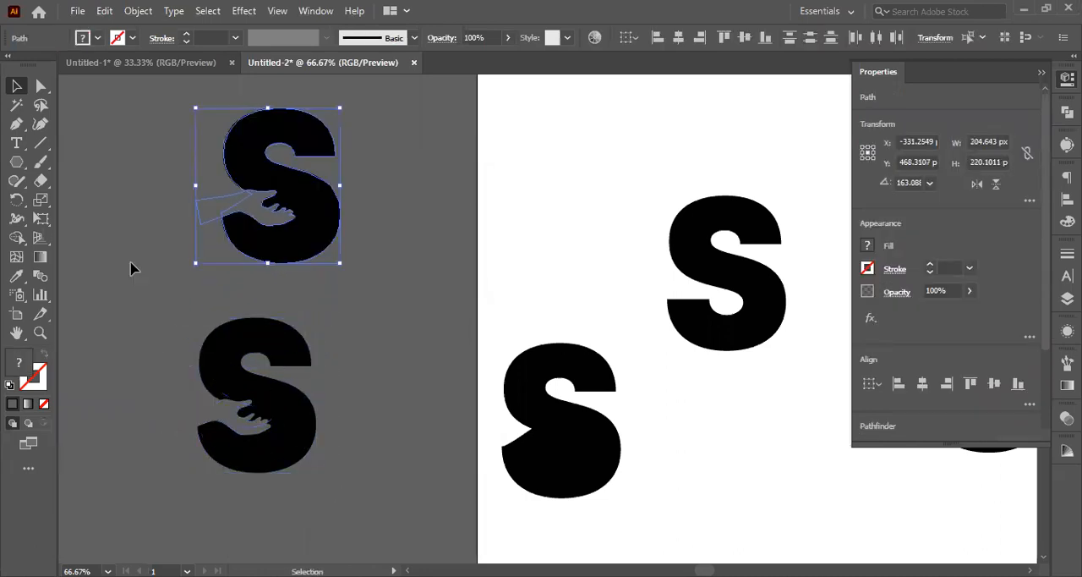
click(378, 345)
scroll(258, 446, up, 1)
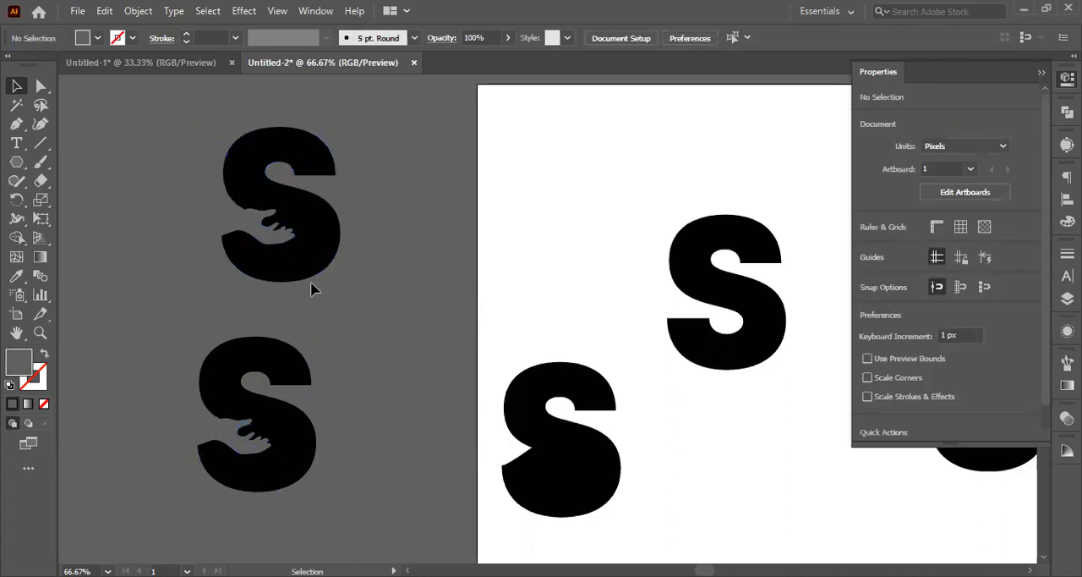
click(310, 241)
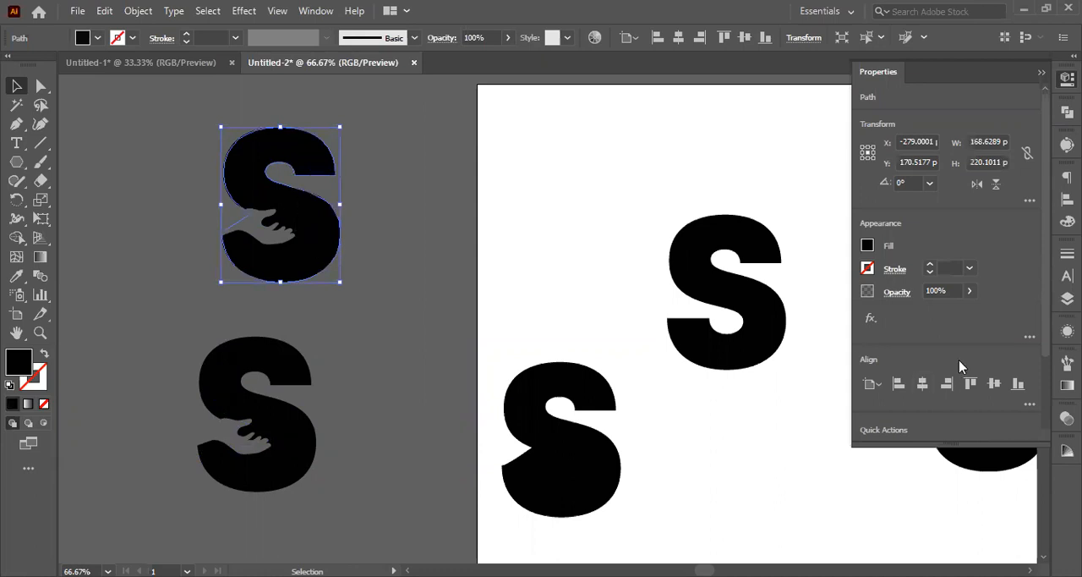
scroll(960, 368, down, 3)
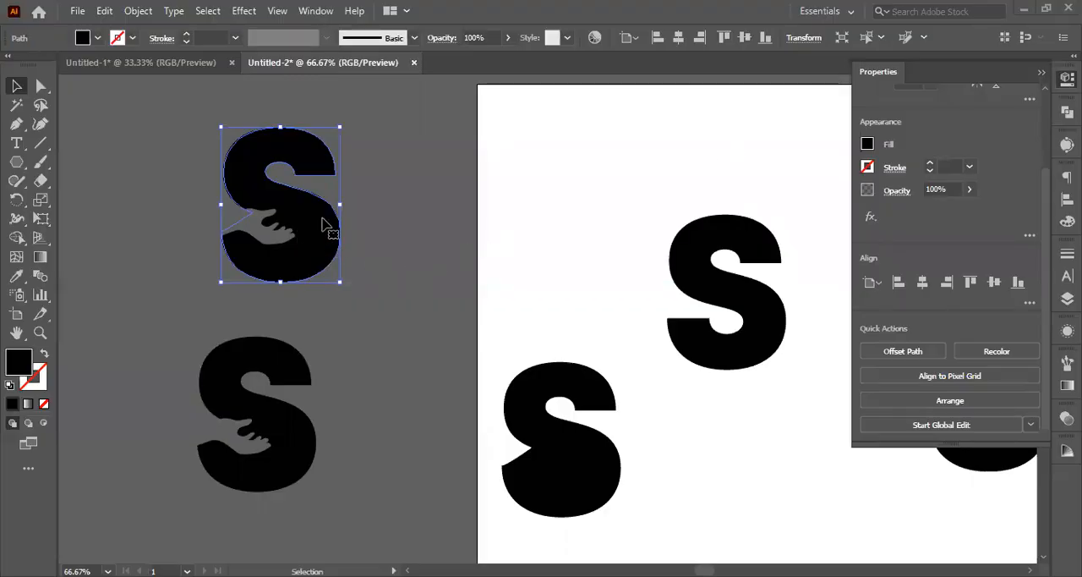
right_click(323, 224)
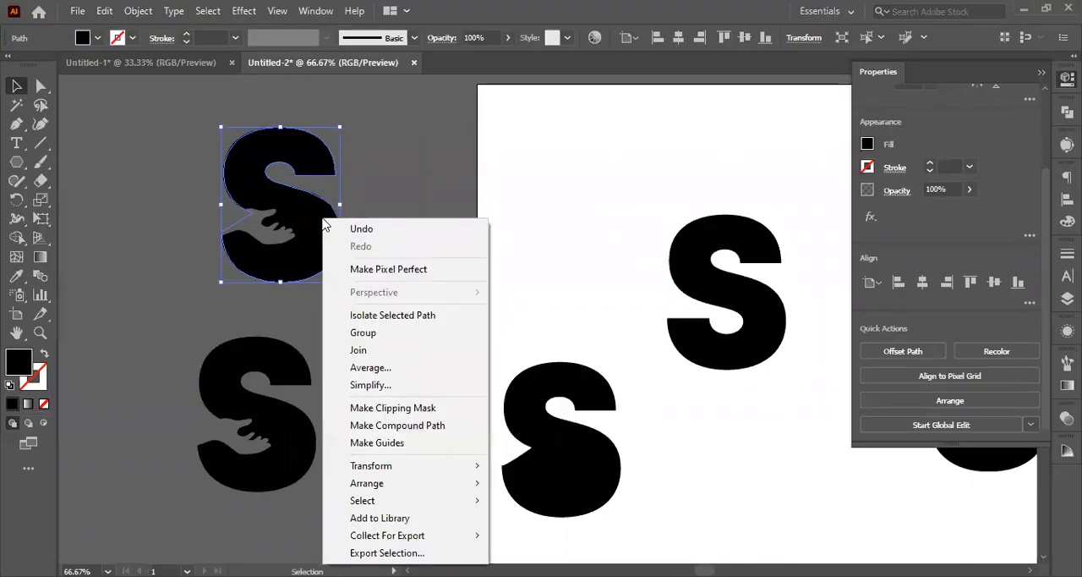
click(367, 190)
click(366, 191)
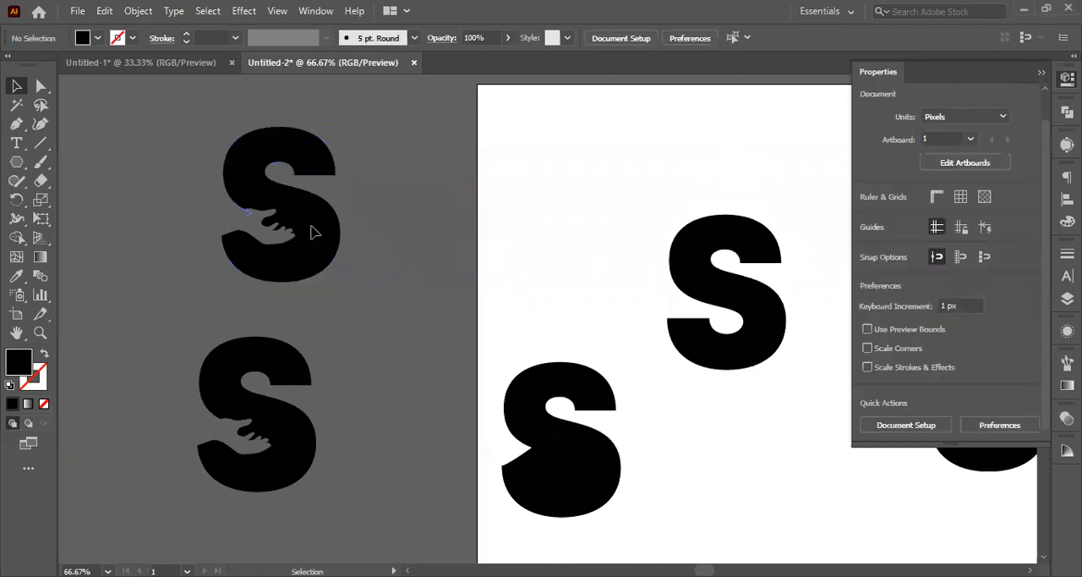
drag(310, 227, 312, 239)
key(ctrl+z)
click(372, 269)
Step: Copy the hand in the upper S, mirror the copy horizontally, and place it over the letter's upper-right opening
click(279, 244)
key(a)
key(v)
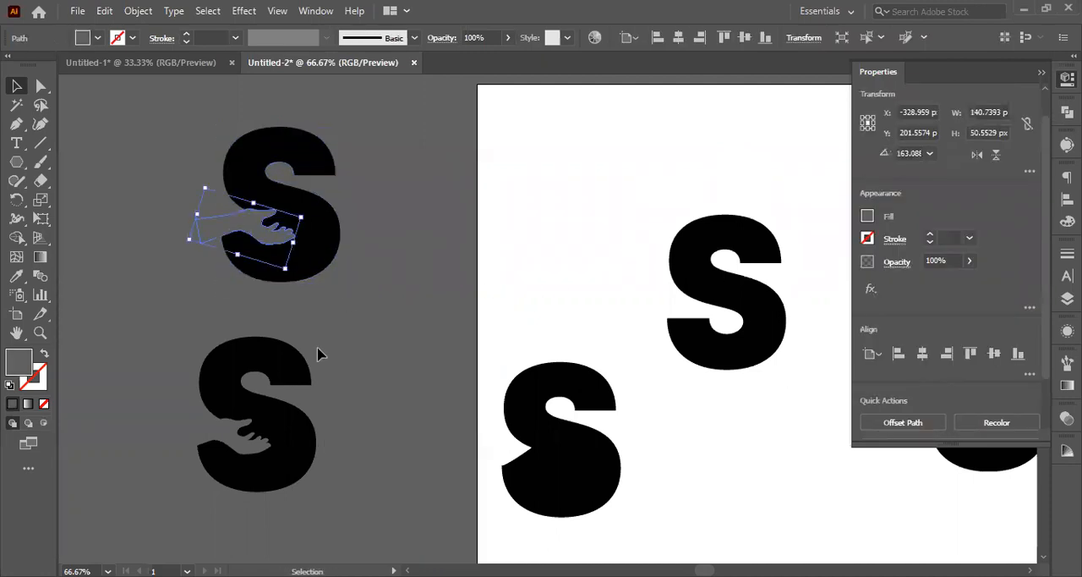
click(977, 155)
click(996, 154)
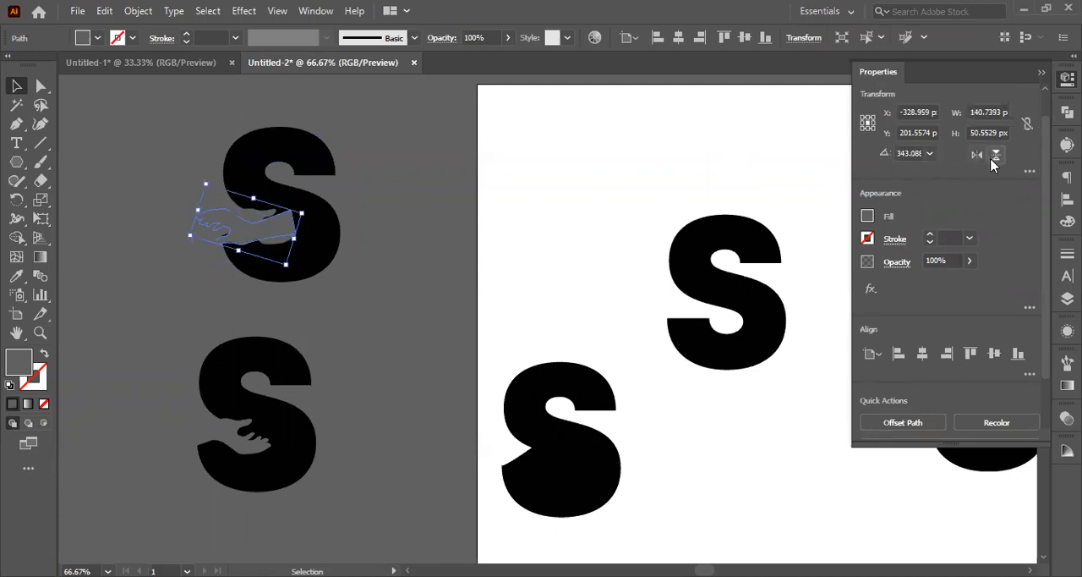
click(997, 155)
drag(244, 221, 303, 167)
click(399, 202)
Step: Move the mirrored hand off the upper S onto the area beside it, uncovering the letter's upper opening
scroll(311, 196, up, 2)
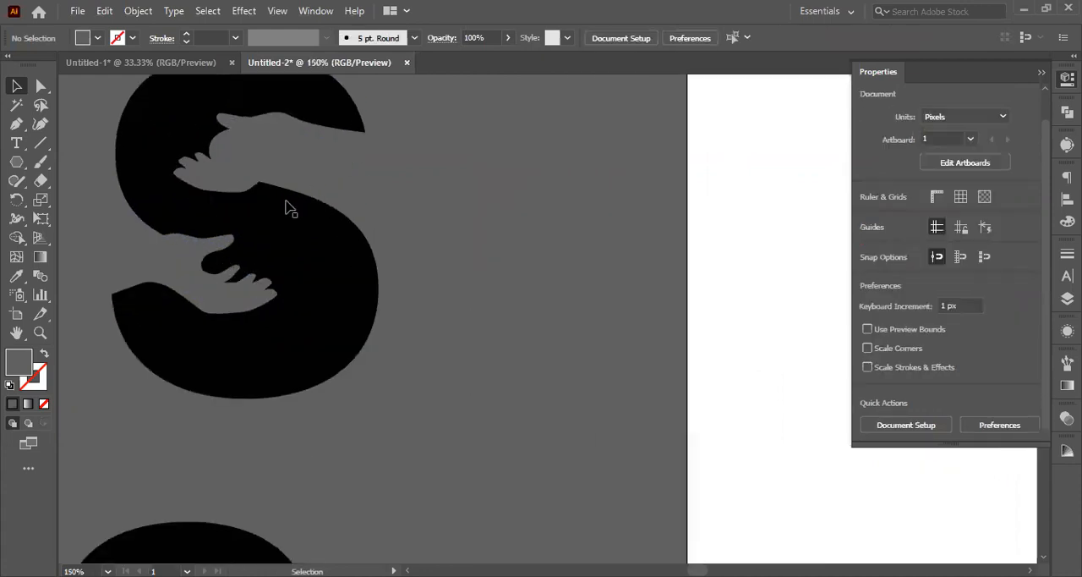
scroll(288, 208, up, 3)
click(315, 325)
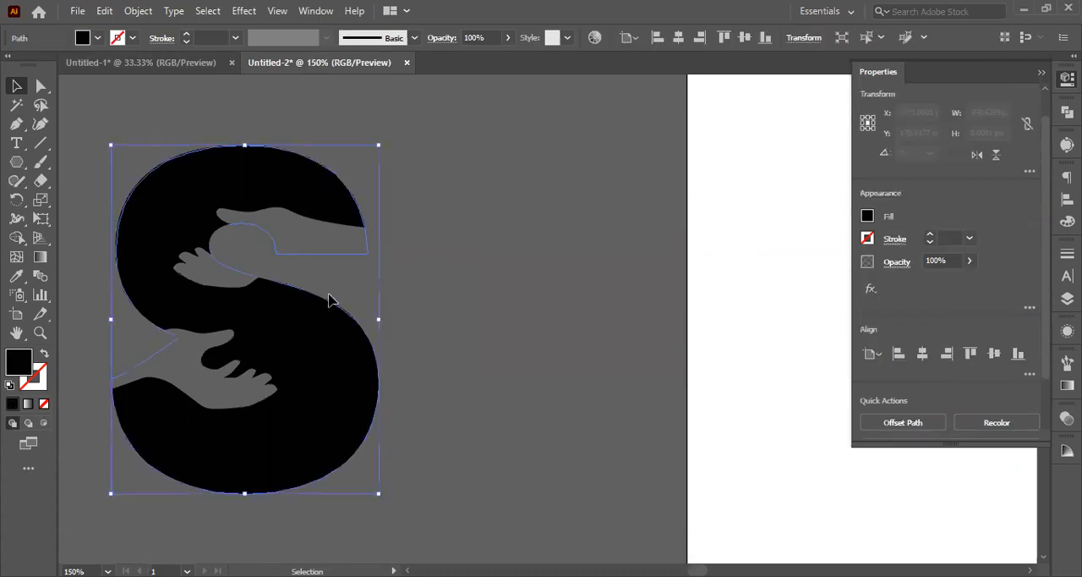
click(505, 292)
key(p)
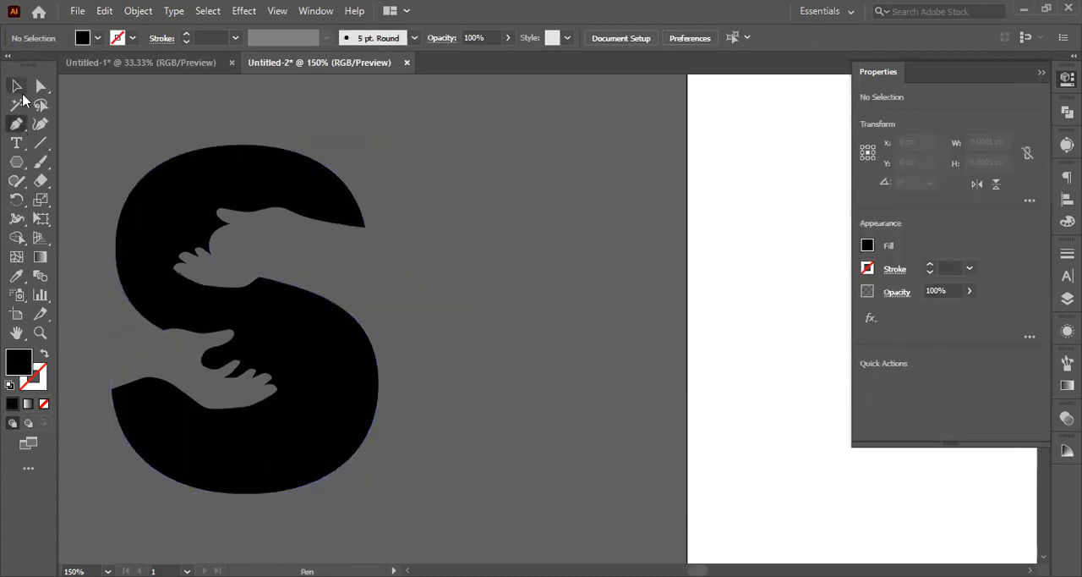
click(16, 85)
drag(234, 249, 544, 307)
click(126, 193)
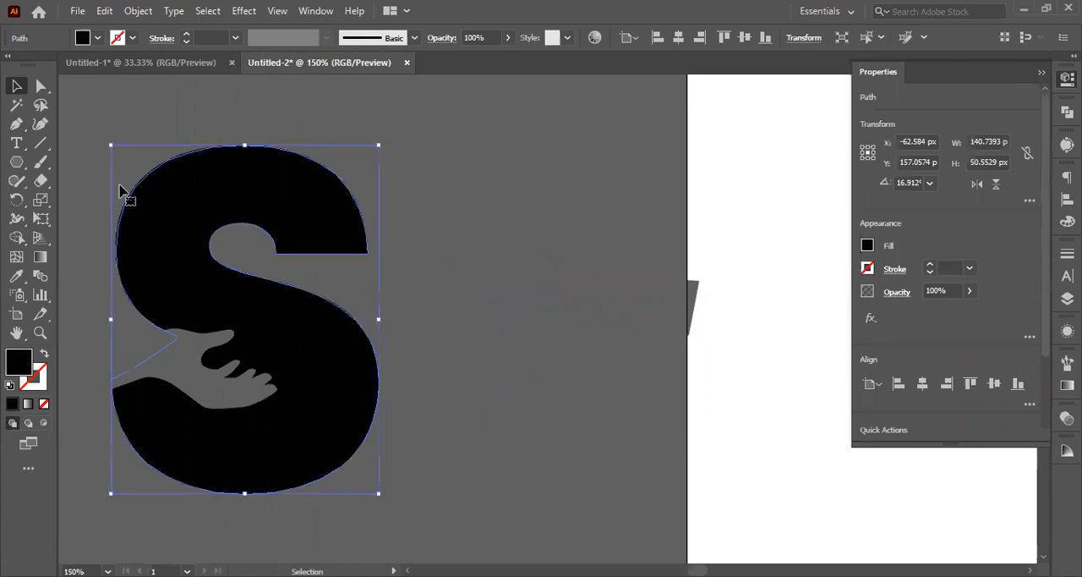
Step: Draw a closed Pen shape, about 127 × 69 px, over the S's upper opening, starting and ending at its upper-right tip
click(16, 123)
key(ctrl+shift+a)
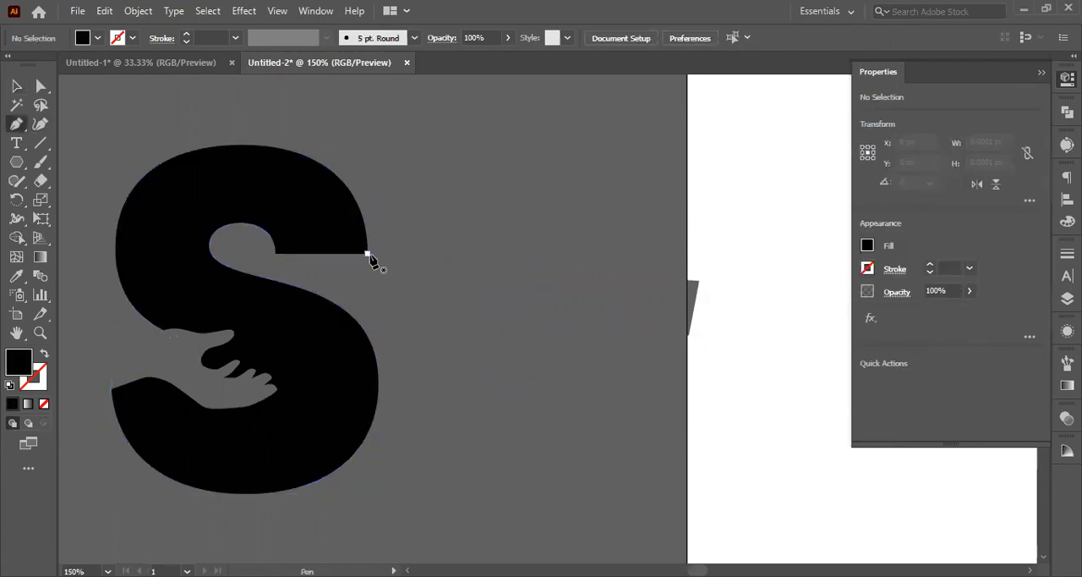
click(367, 253)
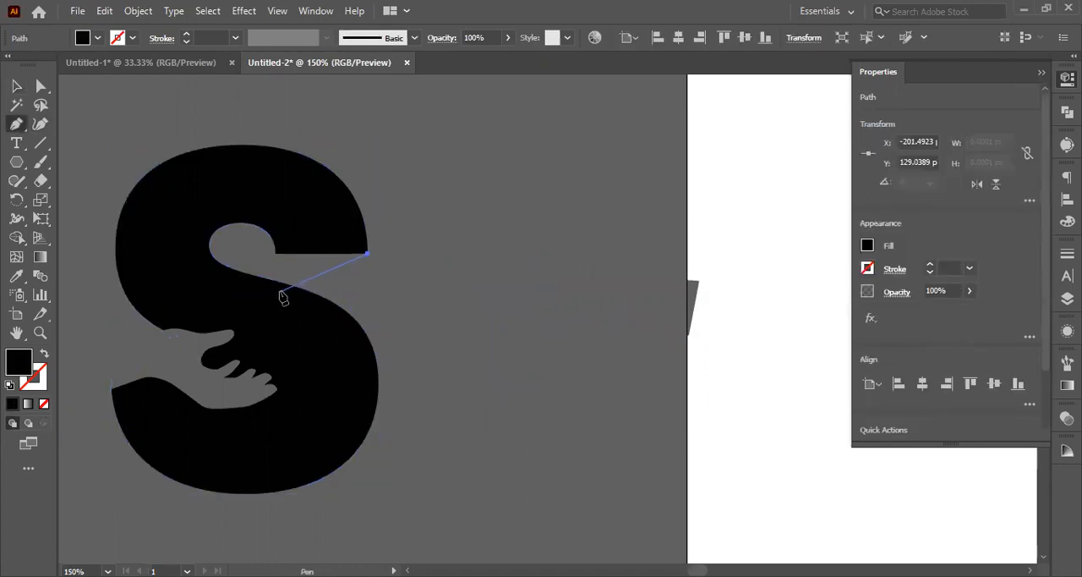
drag(246, 297, 245, 307)
click(181, 268)
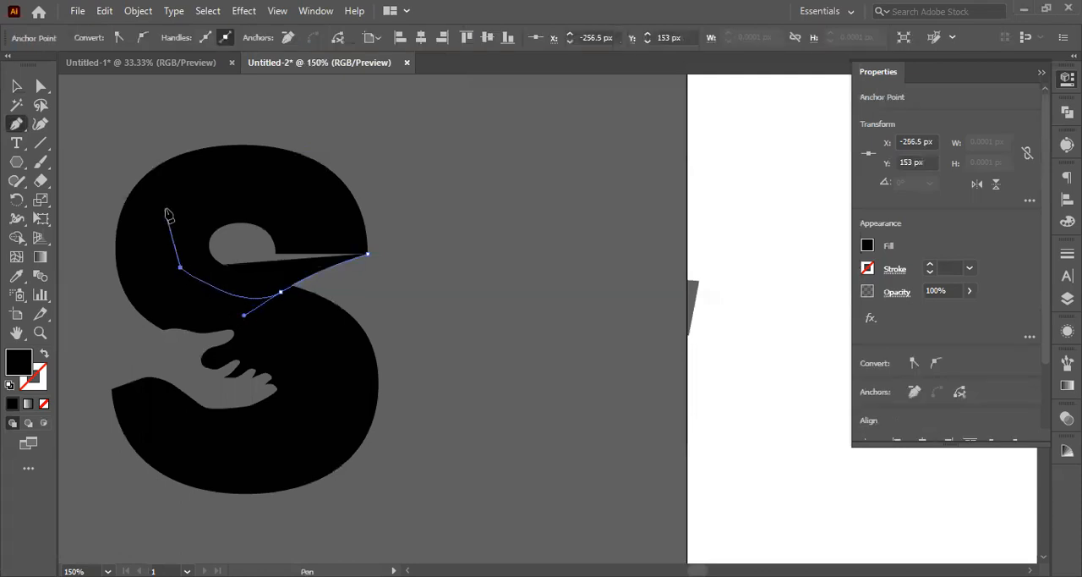
click(166, 208)
click(279, 190)
click(328, 207)
click(367, 252)
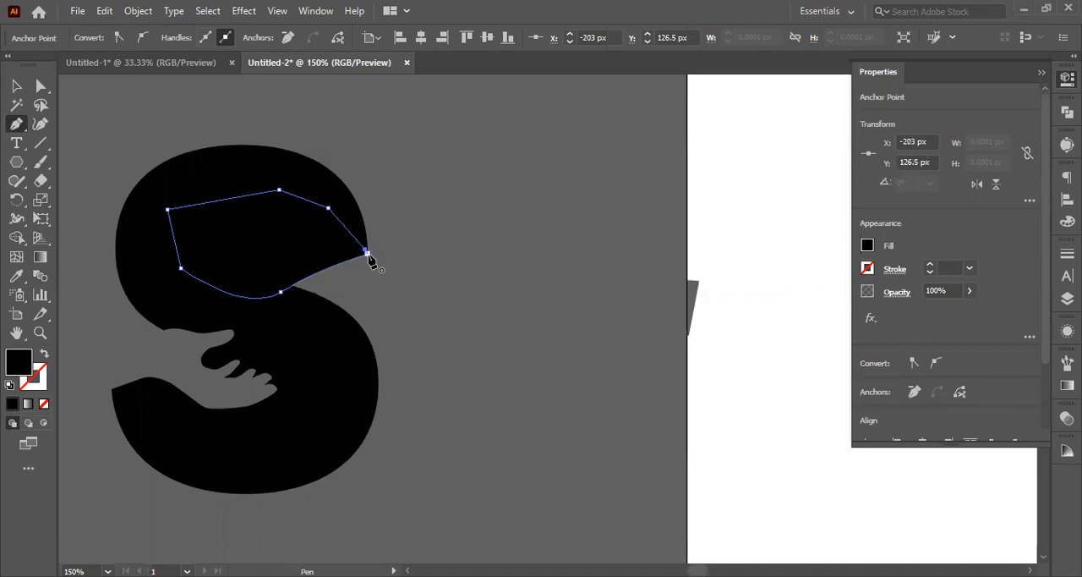
click(16, 85)
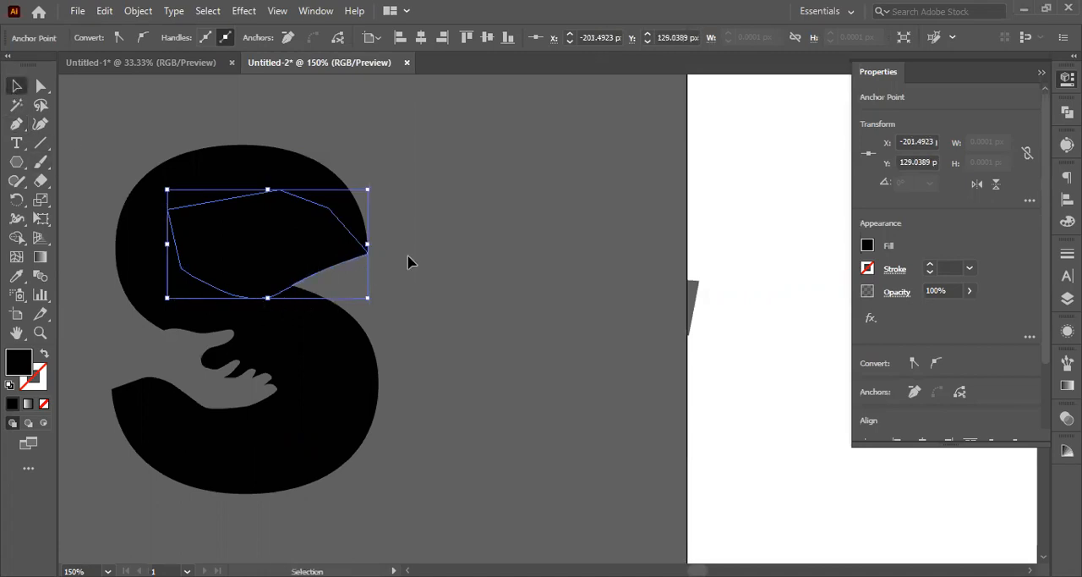
Step: Move the mirrored hand back over the S's upper opening and bring it to the front of the new shape
drag(508, 306, 336, 264)
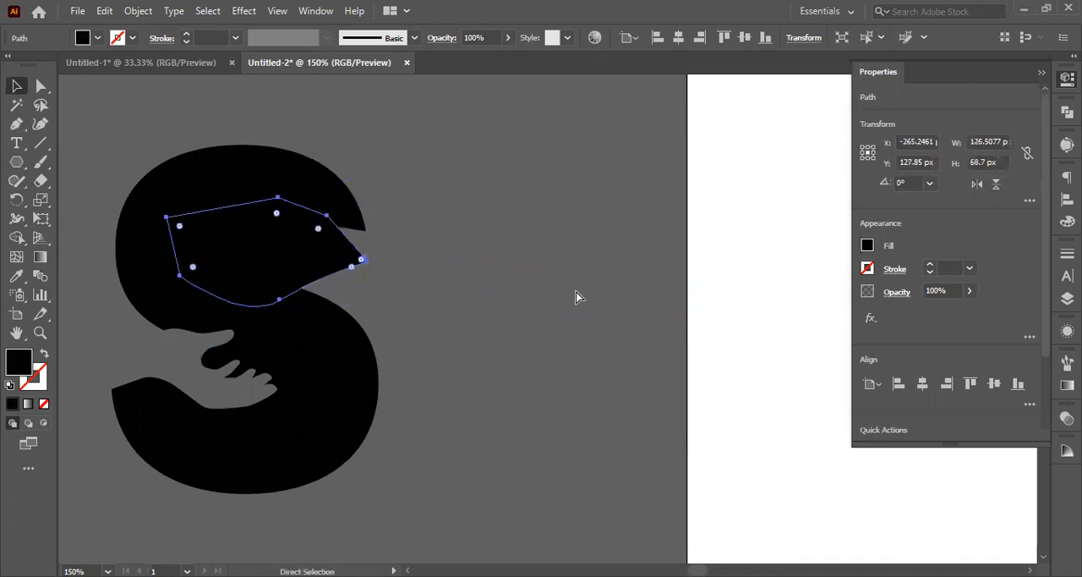
key(ctrl+z)
click(559, 312)
click(370, 238)
key(ctrl+shift+])
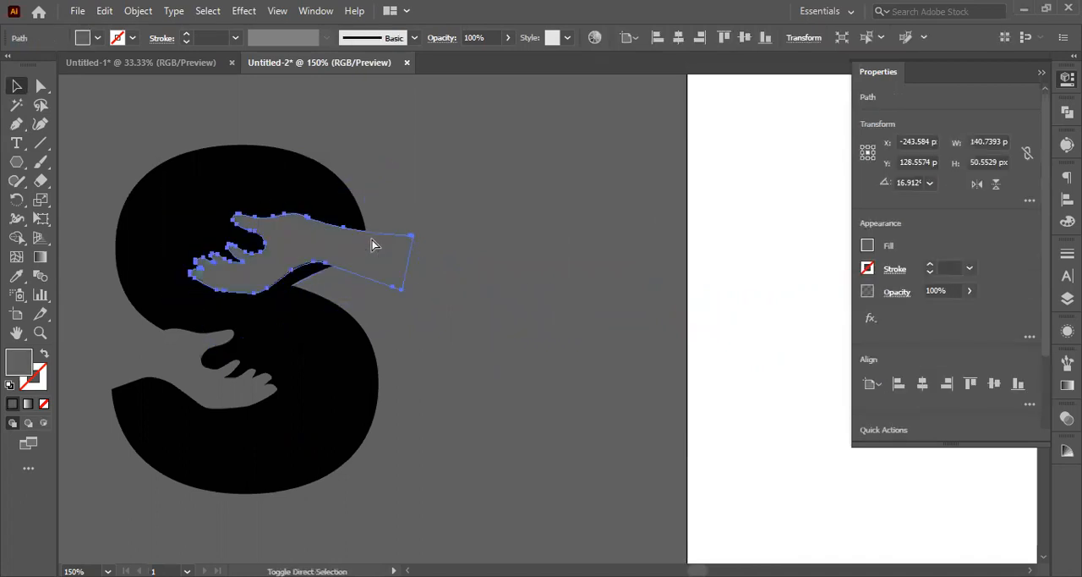
Step: Adjust the mirrored hand's position on the S by about 11 px right and 7 px down
click(491, 302)
drag(382, 261, 394, 269)
click(455, 278)
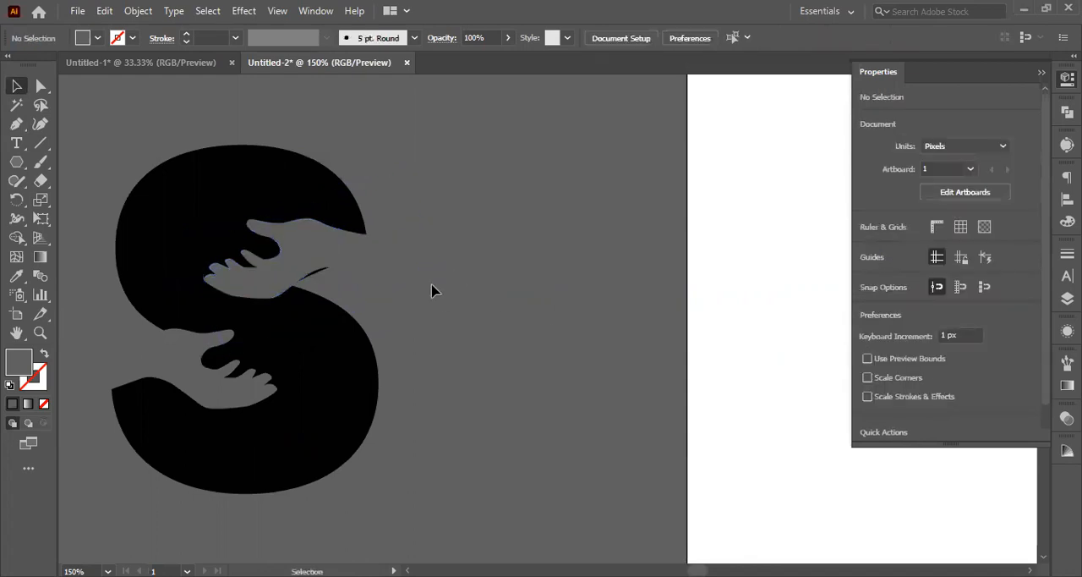
click(357, 257)
key(Down)
key(Down)
key(Down)
key(Down)
key(Right)
key(Right)
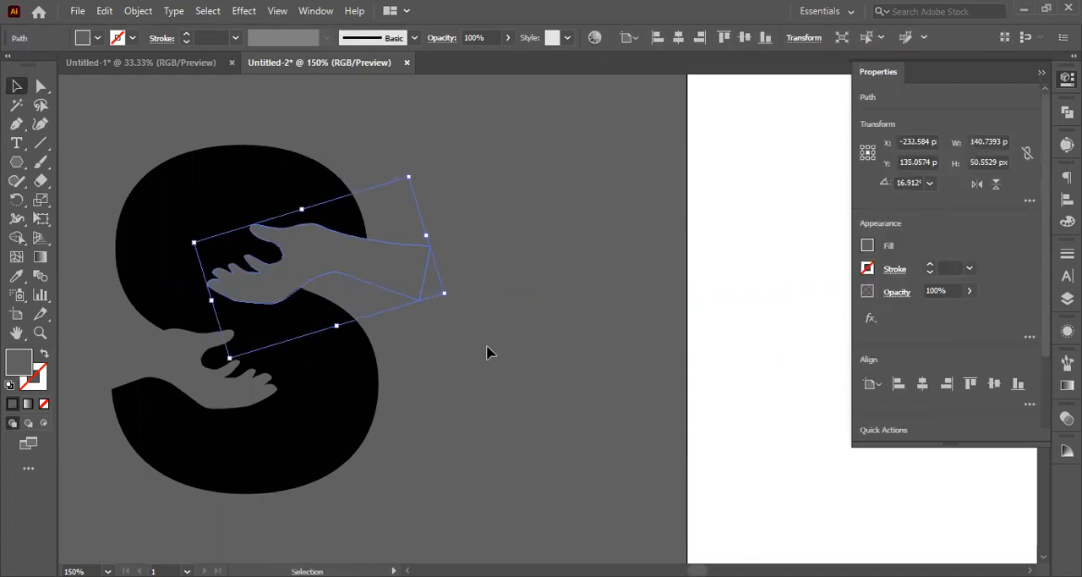
Step: Shift the mirrored hand another 10 px right and flip it vertically so its thumb points to the lower side
click(485, 355)
click(401, 287)
key(Right)
key(shift+Right)
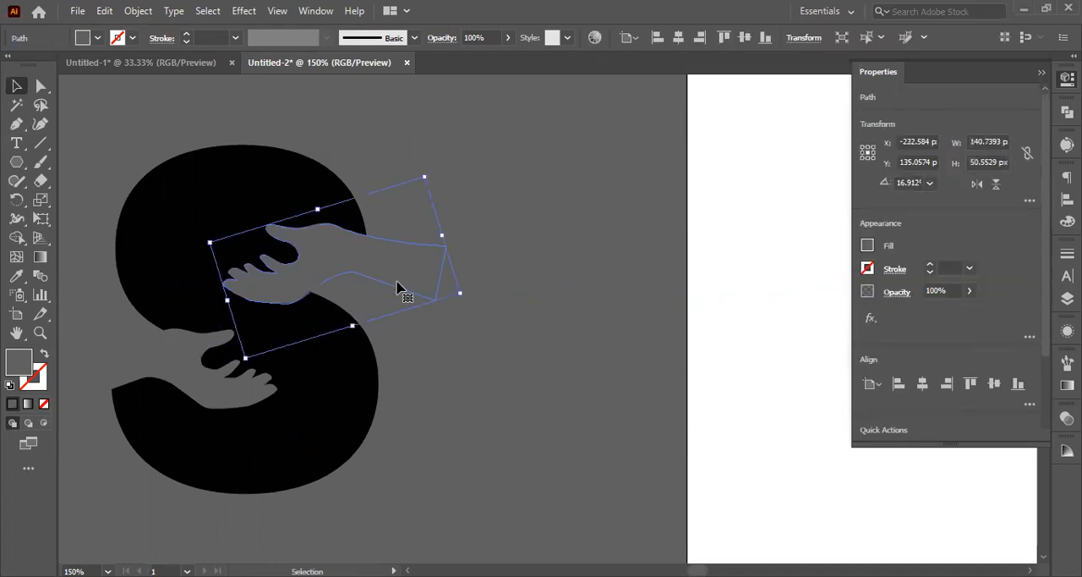
click(996, 188)
click(479, 319)
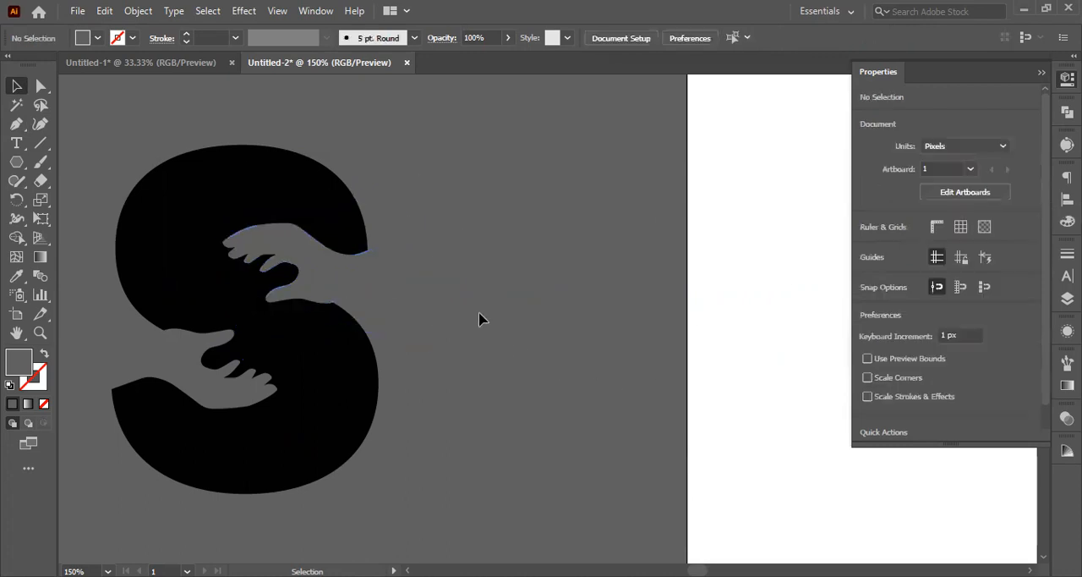
click(368, 278)
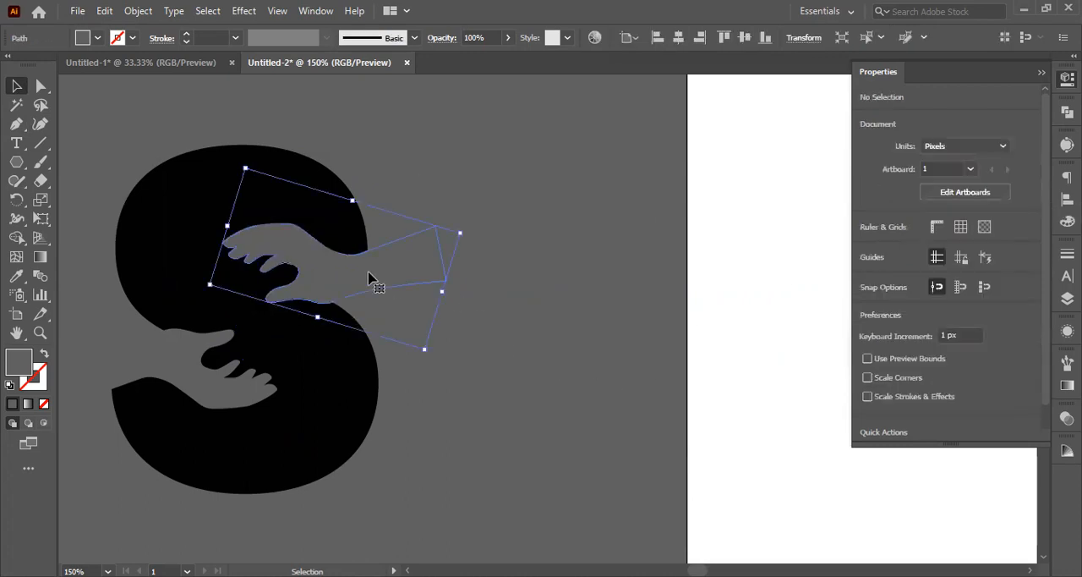
Step: Nudge the mirrored hand slightly left and down within the S's upper opening
key(Down)
key(Down)
key(Left)
key(Left)
key(Left)
key(Left)
key(Left)
key(Left)
key(Left)
key(Left)
key(Left)
click(533, 385)
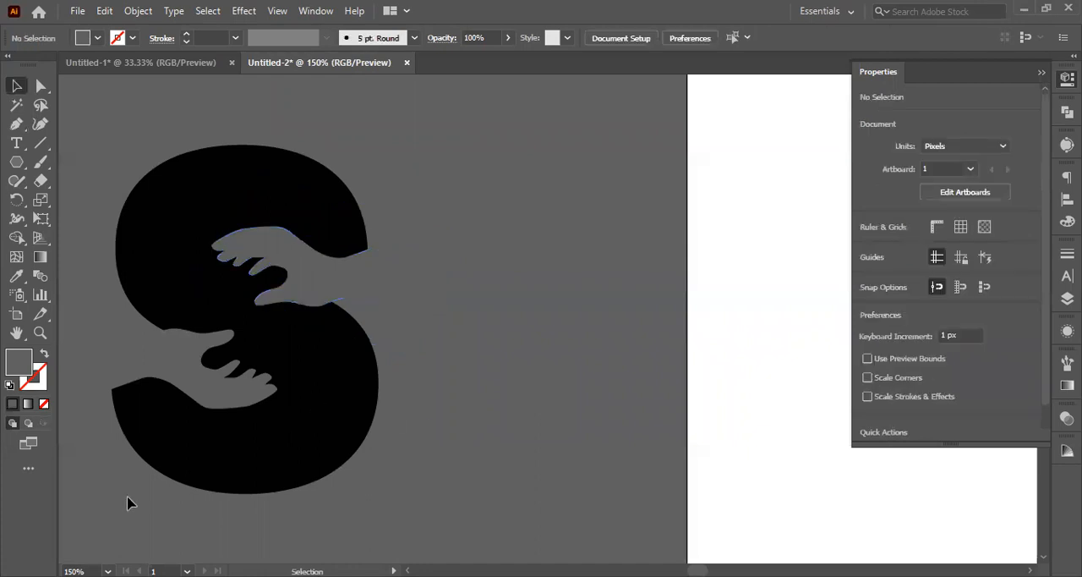
Step: Shift the lower hand left, partly out of the S's lower opening
click(212, 377)
key(shift+Left)
key(shift+Left)
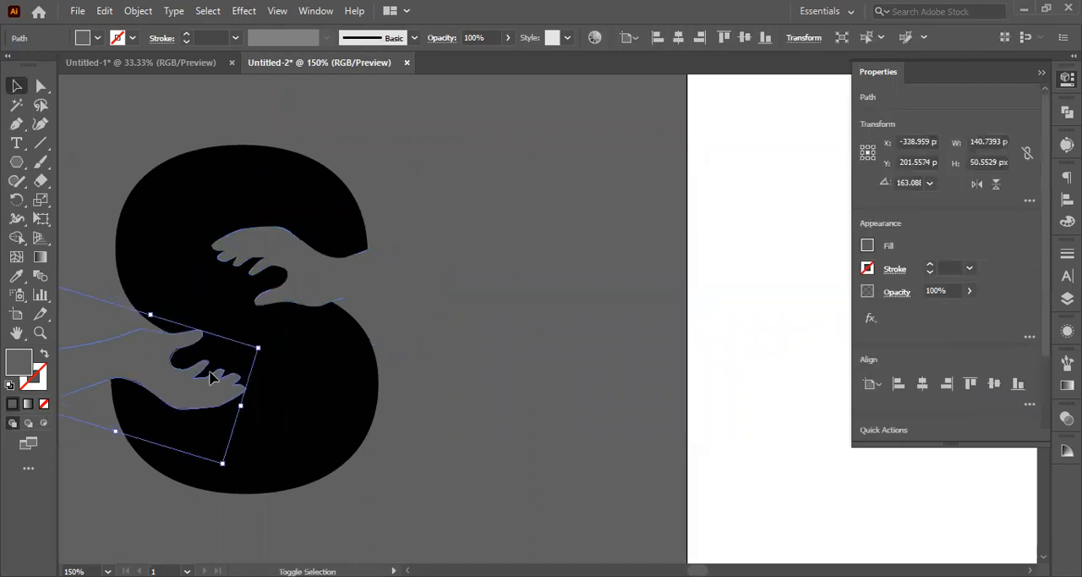
key(shift+Left)
key(Right)
Step: Slide the upper hand right and then back left to set how deeply it reaches into the S
click(338, 274)
key(Right)
key(Right)
key(Right)
key(Right)
key(Right)
key(Right)
key(Right)
key(Right)
key(Right)
key(Right)
key(Right)
key(Right)
key(Right)
key(Right)
key(Right)
key(Right)
key(Right)
key(Right)
key(Right)
key(Right)
key(Right)
key(Right)
key(Right)
key(Right)
key(Right)
key(Right)
key(Right)
key(Right)
key(Right)
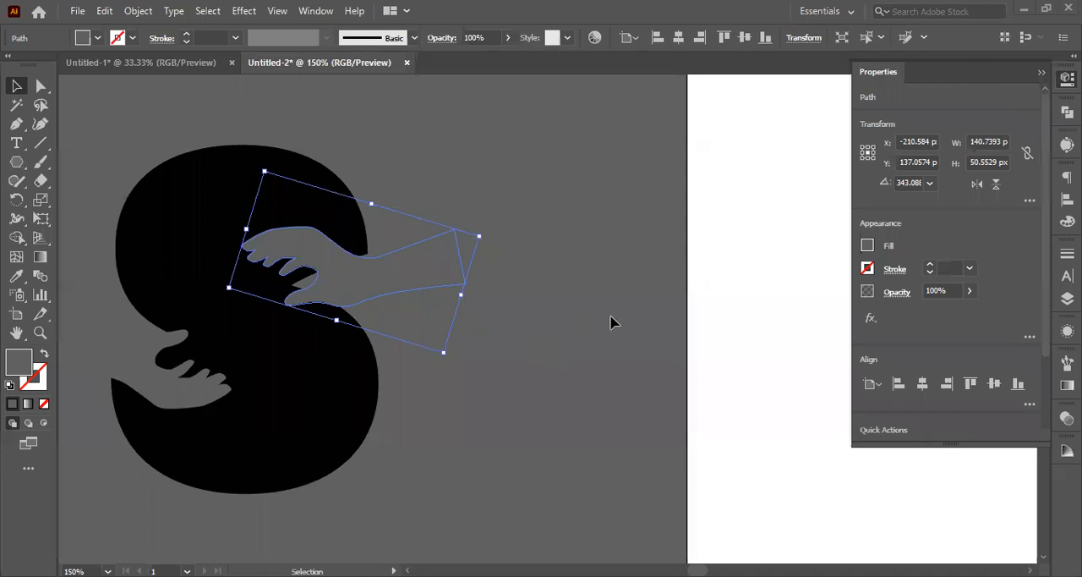
click(471, 288)
shift+click(431, 267)
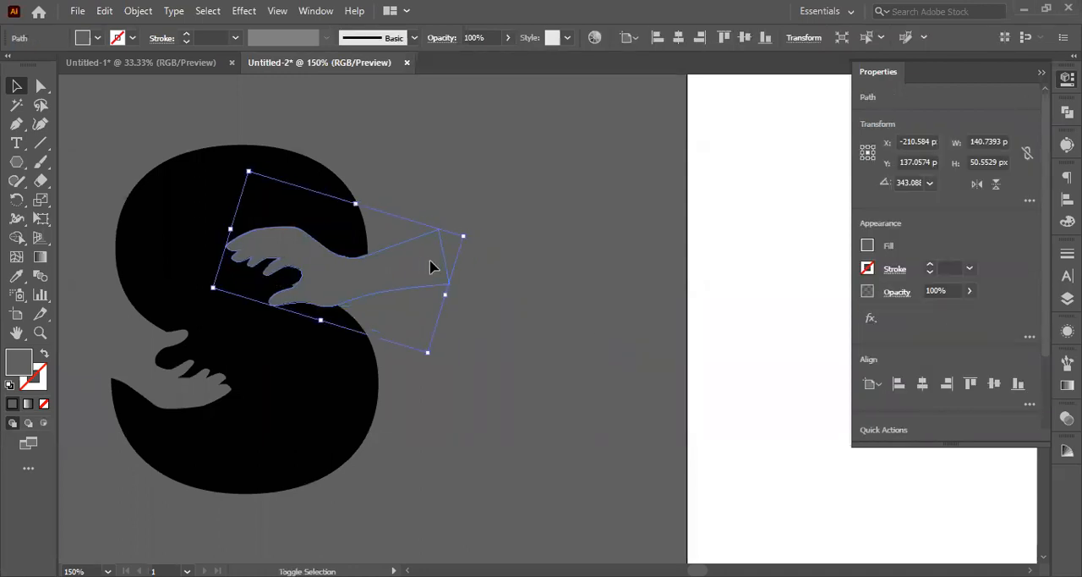
Step: Move the lower hand back right so its fingers reach deeper into the S's lower opening
click(136, 379)
drag(135, 379, 182, 378)
click(416, 370)
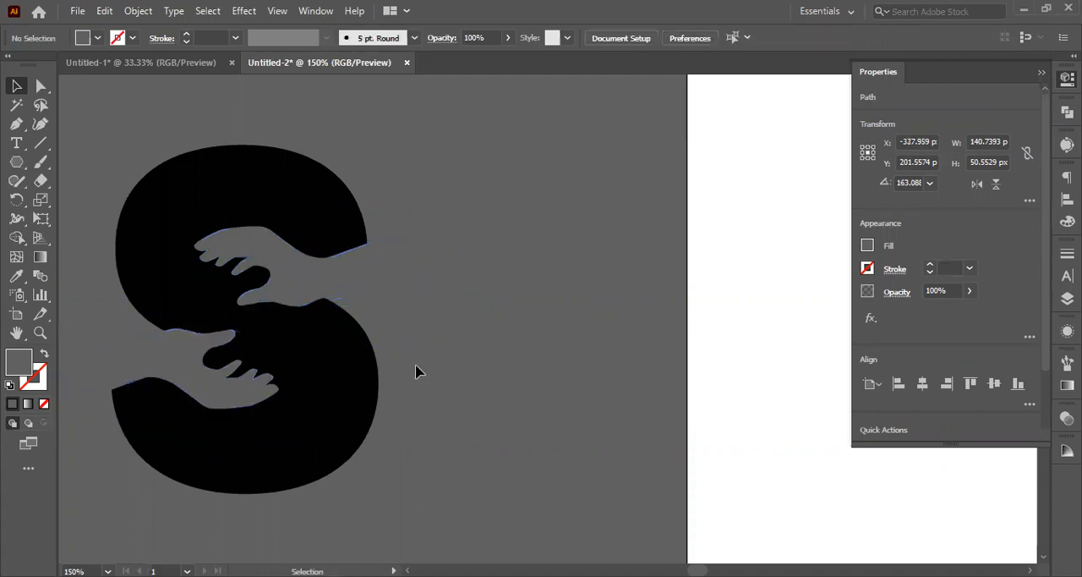
Step: Select the S together with both hands and shift the whole design slightly left and down
scroll(416, 371, down, 1)
drag(116, 217, 299, 406)
scroll(292, 383, down, 9)
click(488, 331)
scroll(366, 292, up, 2)
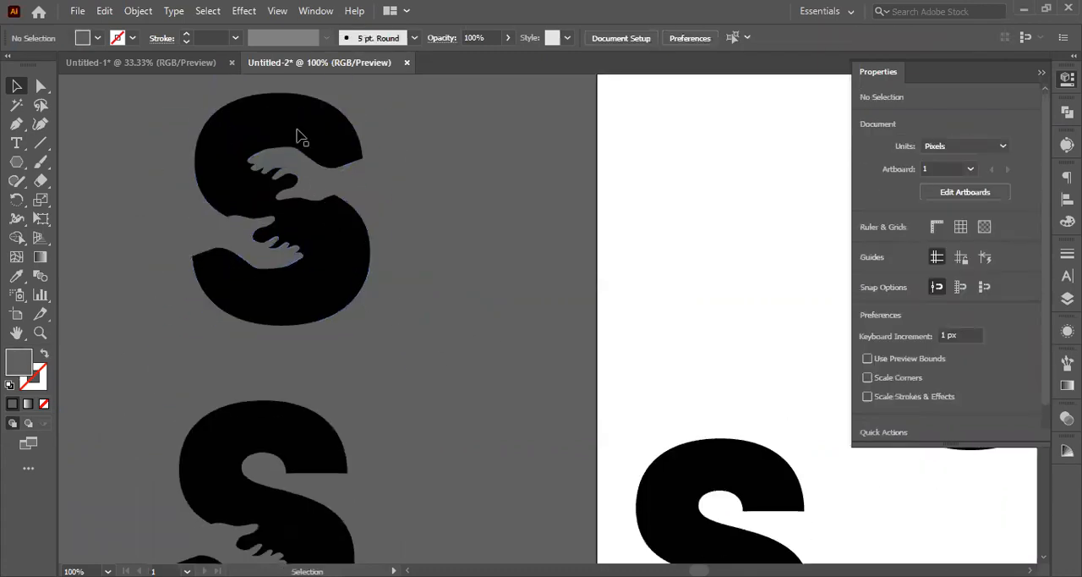
Step: Unite the black S with the shape filling its upper opening and send it behind both hands
click(301, 137)
shift+click(205, 162)
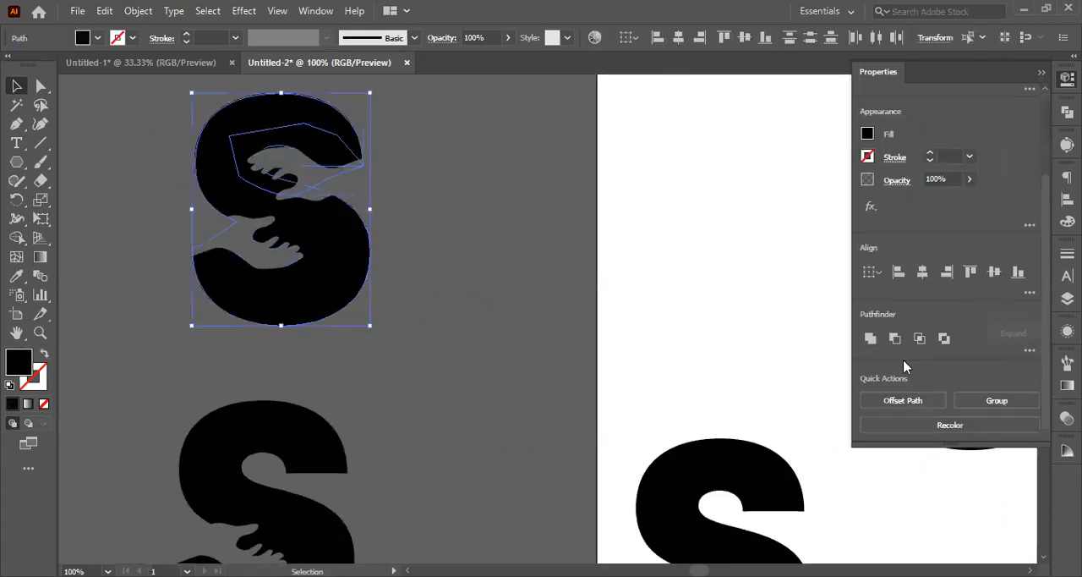
click(895, 339)
click(532, 393)
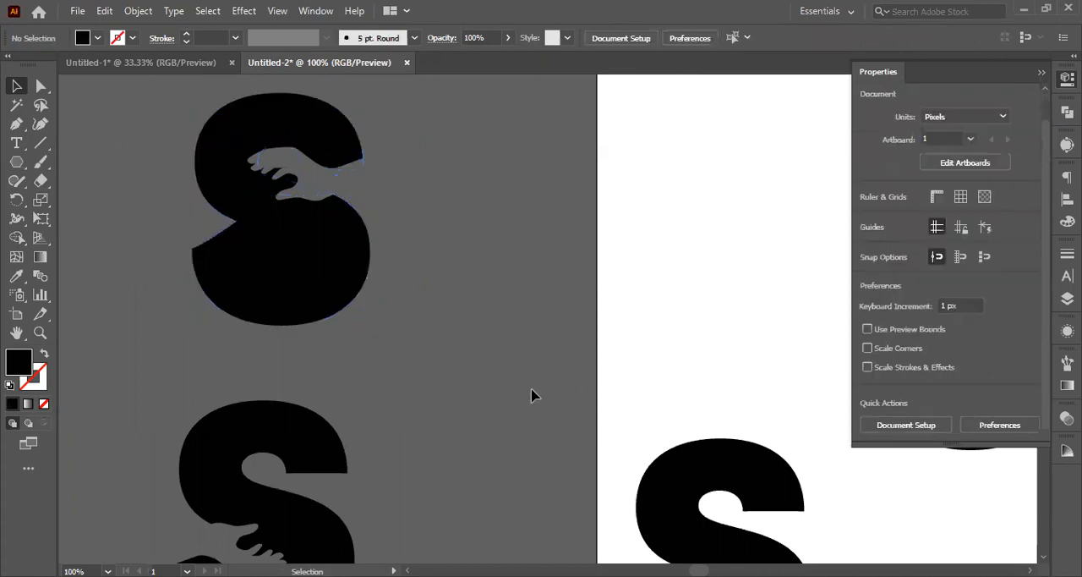
click(188, 256)
shift+click(332, 283)
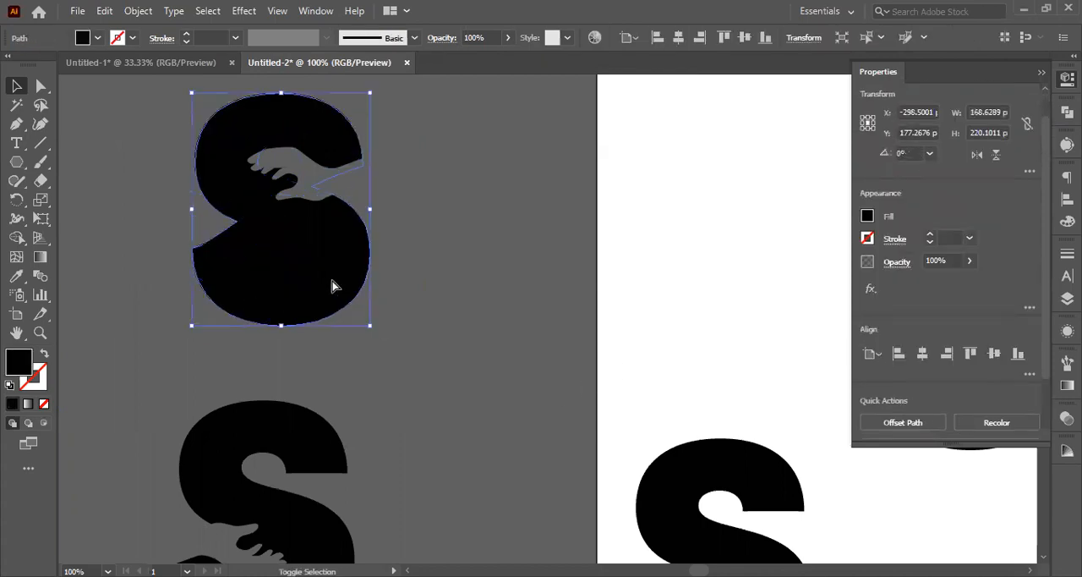
key(ctrl+4)
click(512, 368)
Step: Move the two-hand S design farther left on the pasteboard and place the one-hand S beside it
scroll(452, 353, down, 1)
drag(176, 152, 253, 338)
scroll(254, 338, down, 1)
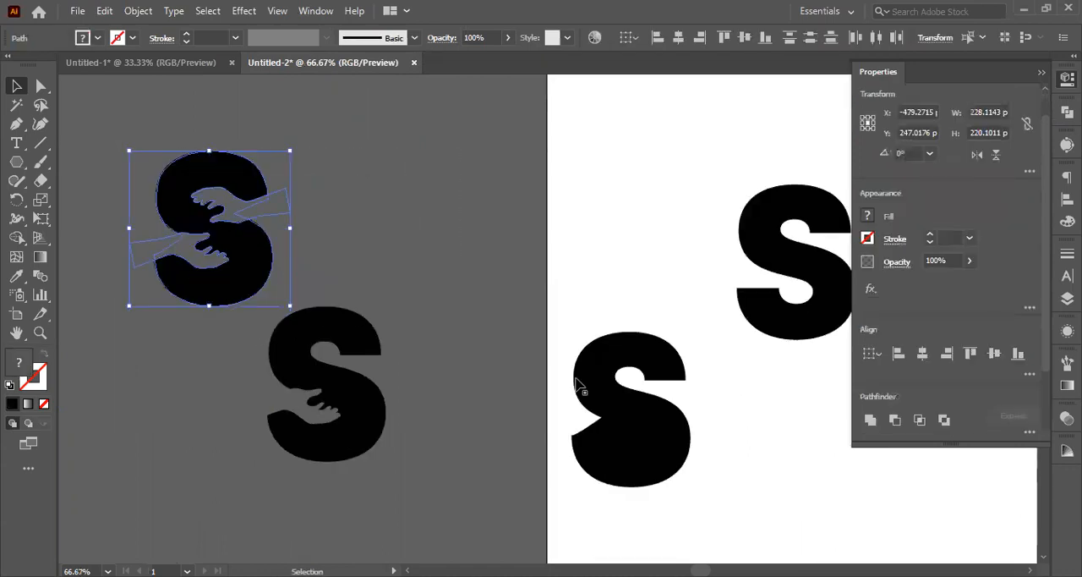
click(363, 411)
drag(363, 411, 418, 311)
click(265, 297)
drag(139, 176, 287, 310)
click(304, 372)
scroll(306, 373, up, 1)
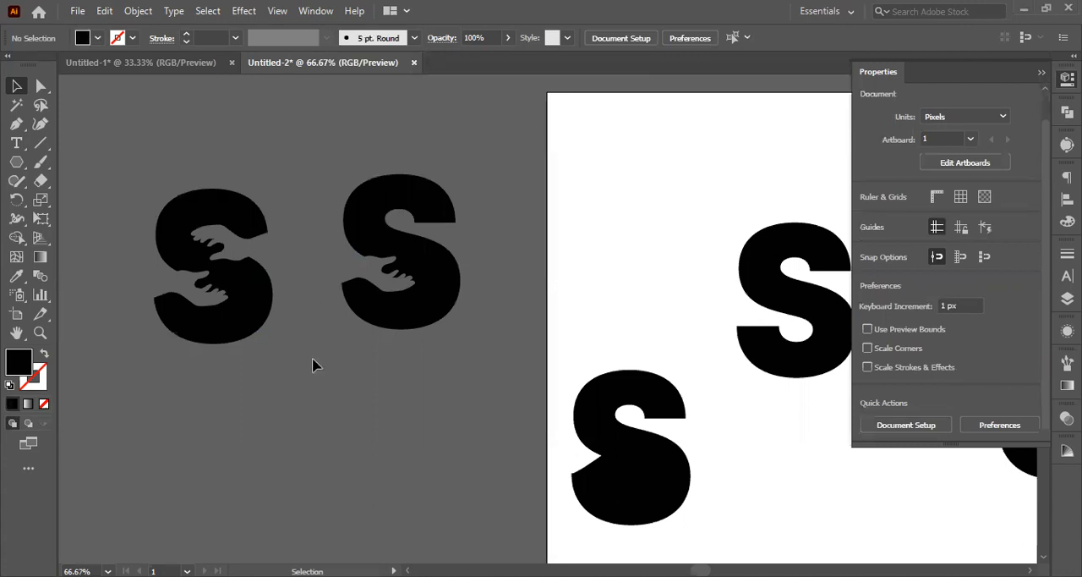
click(236, 254)
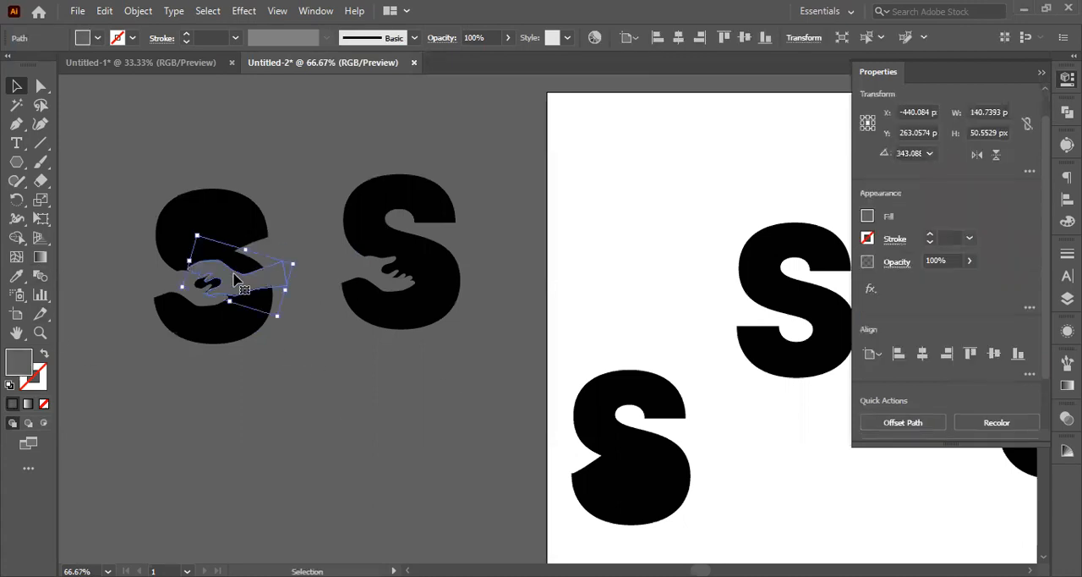
click(271, 364)
scroll(218, 298, up, 2)
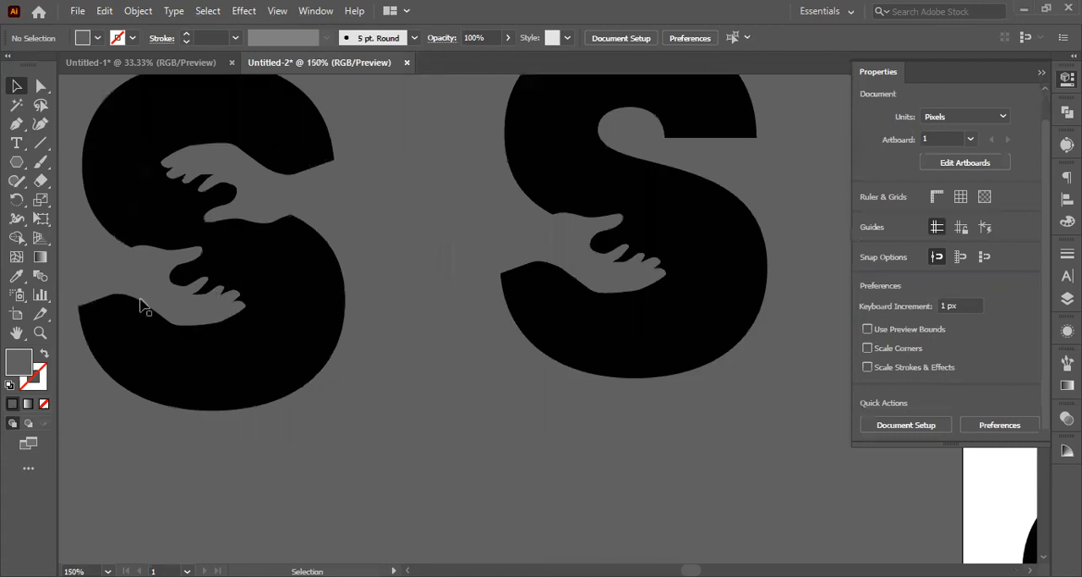
Step: Duplicate the S with both hands and place the copy below and to the left of the original
scroll(391, 345, down, 2)
drag(243, 221, 395, 411)
drag(334, 317, 264, 209)
click(252, 246)
click(309, 369)
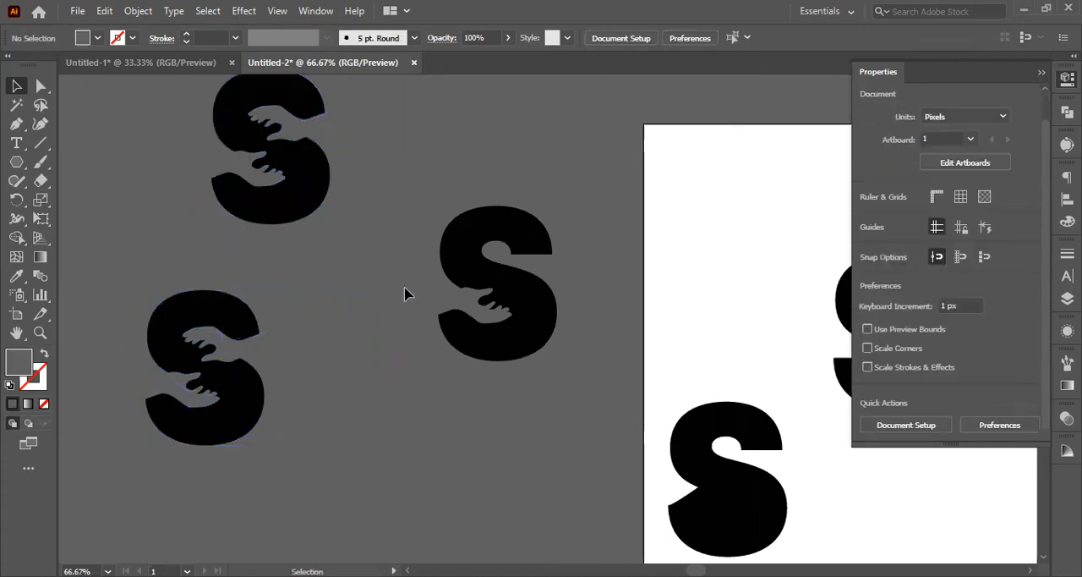
Step: Subtract both hands from the duplicated S with Minus Front and move the cut-out shape slightly right
click(225, 343)
shift+click(159, 314)
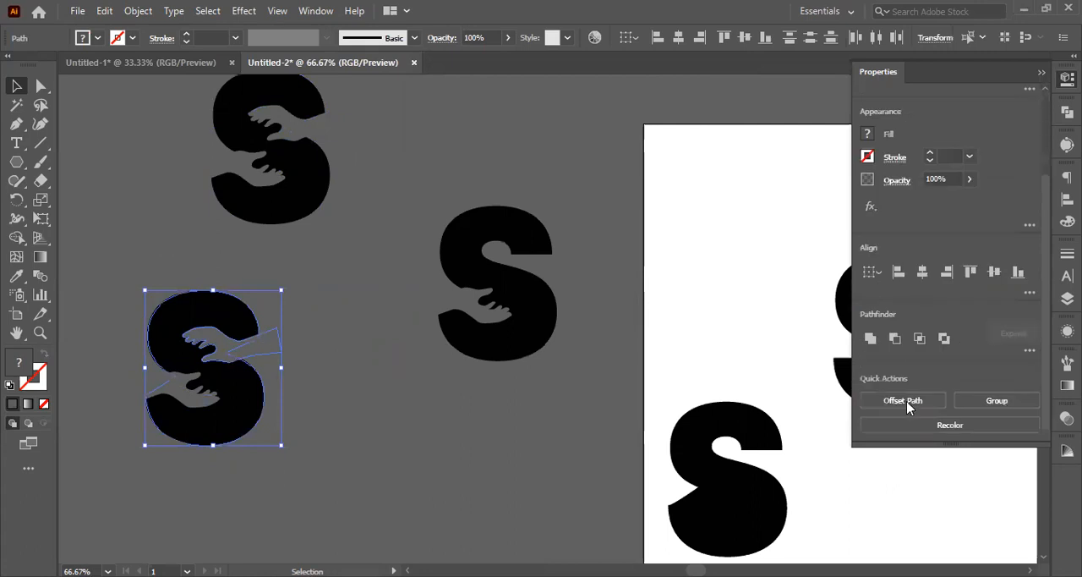
click(894, 339)
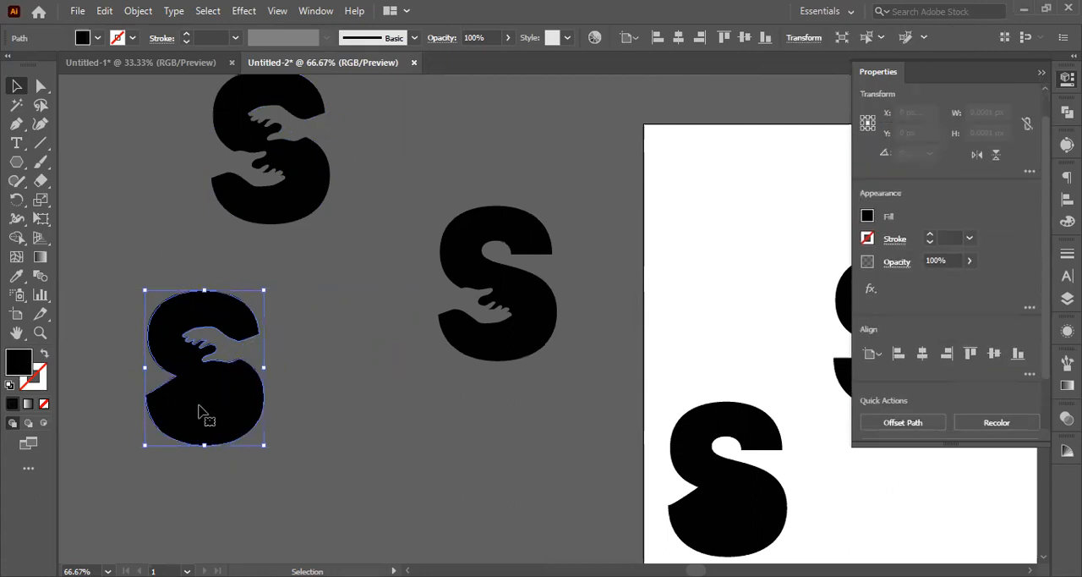
key(ctrl+bracketleft)
drag(166, 485, 196, 396)
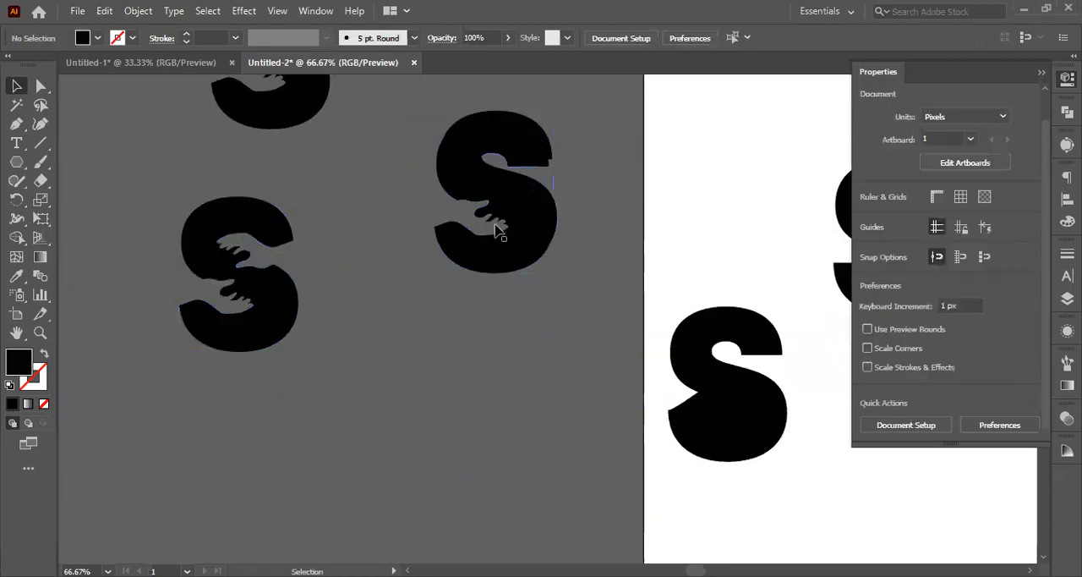
Step: Duplicate the one-hand S together with its hand and place the copy below the two-hand cut-out
click(498, 229)
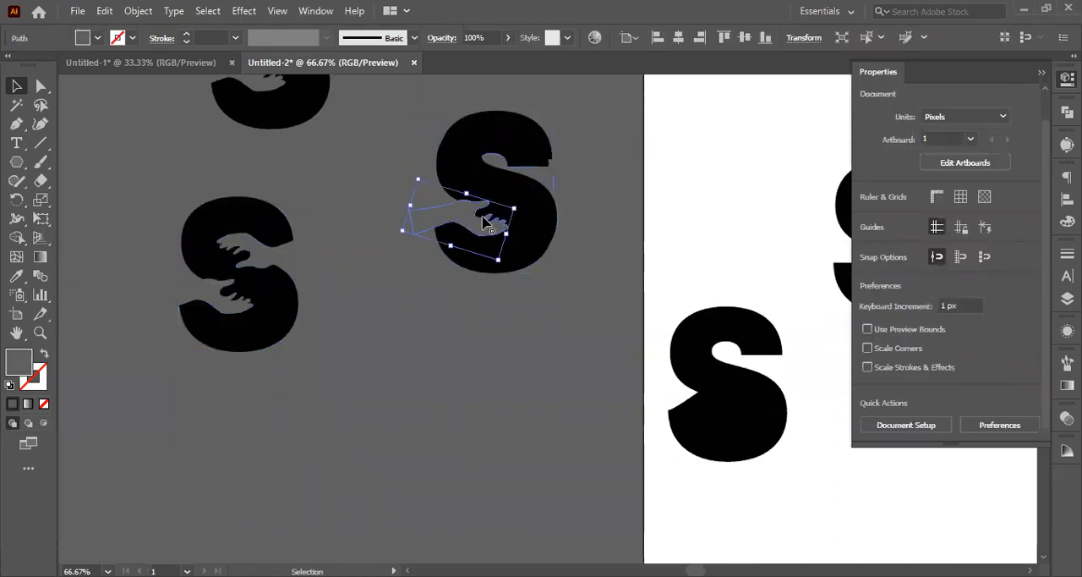
shift+click(519, 234)
drag(519, 235, 349, 495)
Step: Subtract the hand from the duplicated one-hand S with Minus Front and move the cut-out up and right
drag(194, 482, 408, 540)
scroll(912, 389, down, 2)
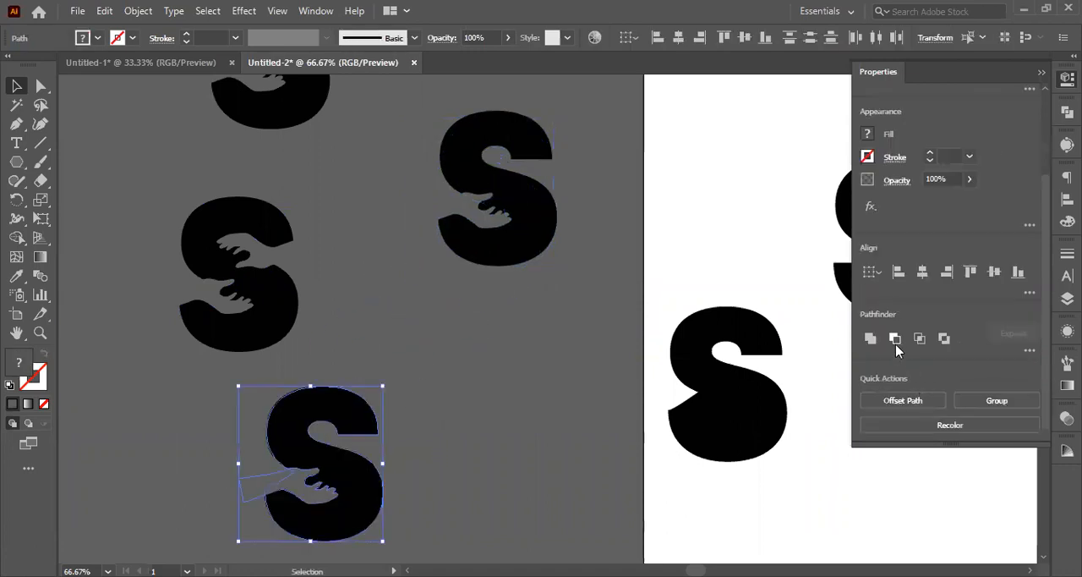
click(895, 339)
click(411, 467)
drag(349, 500, 442, 432)
click(494, 313)
click(478, 205)
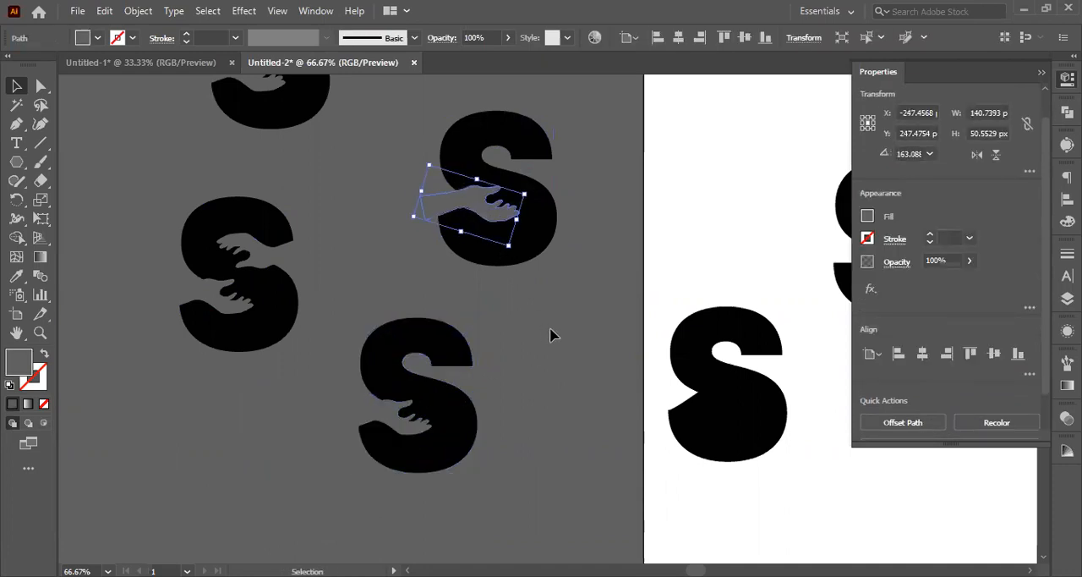
click(548, 334)
click(480, 217)
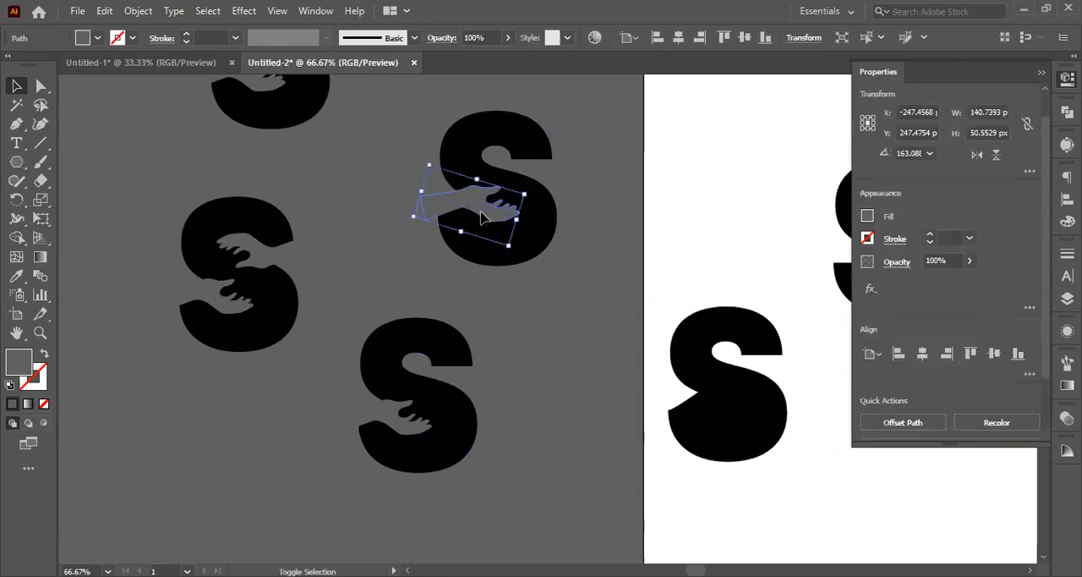
click(546, 327)
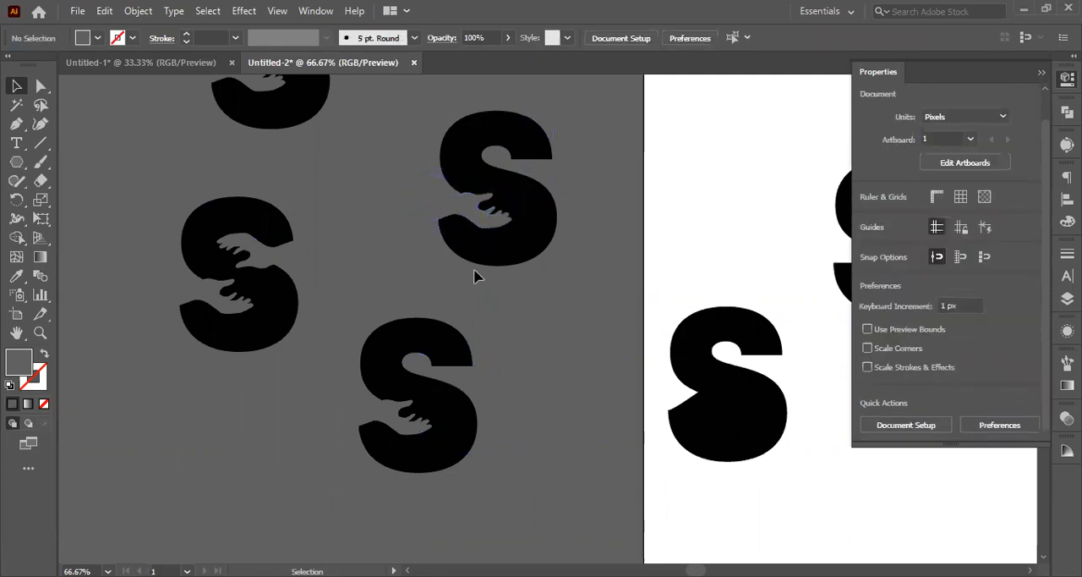
Step: Arrange the one-hand and two-hand cut-out S shapes side by side below the originals
click(433, 423)
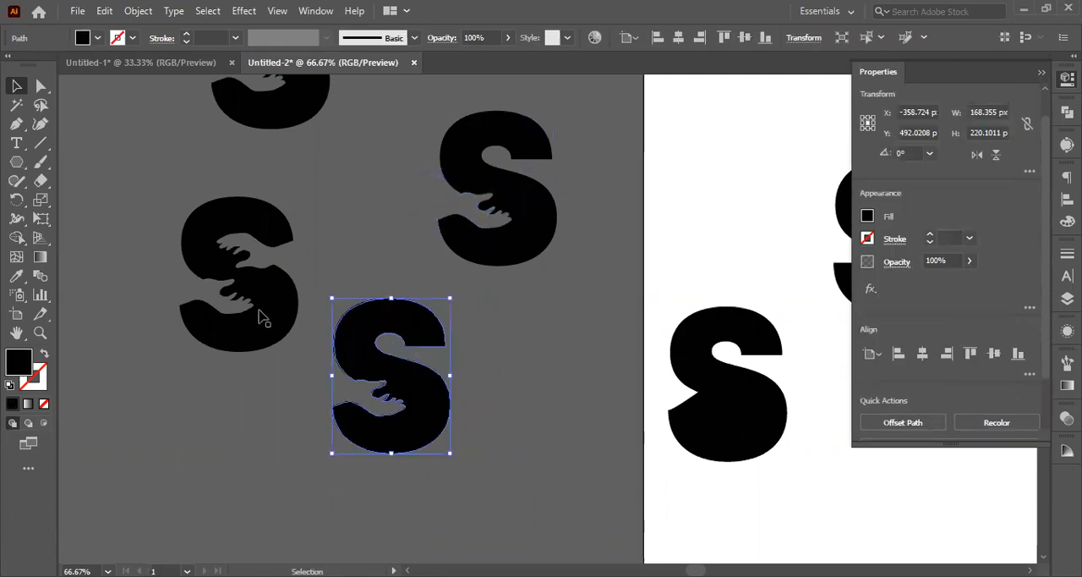
drag(254, 314, 235, 405)
drag(115, 333, 416, 453)
Step: Select both original S designs with separate hands and move them farther left, away from the artboard
key(ctrl+minus)
key(ctrl+minus)
key(ctrl+minus)
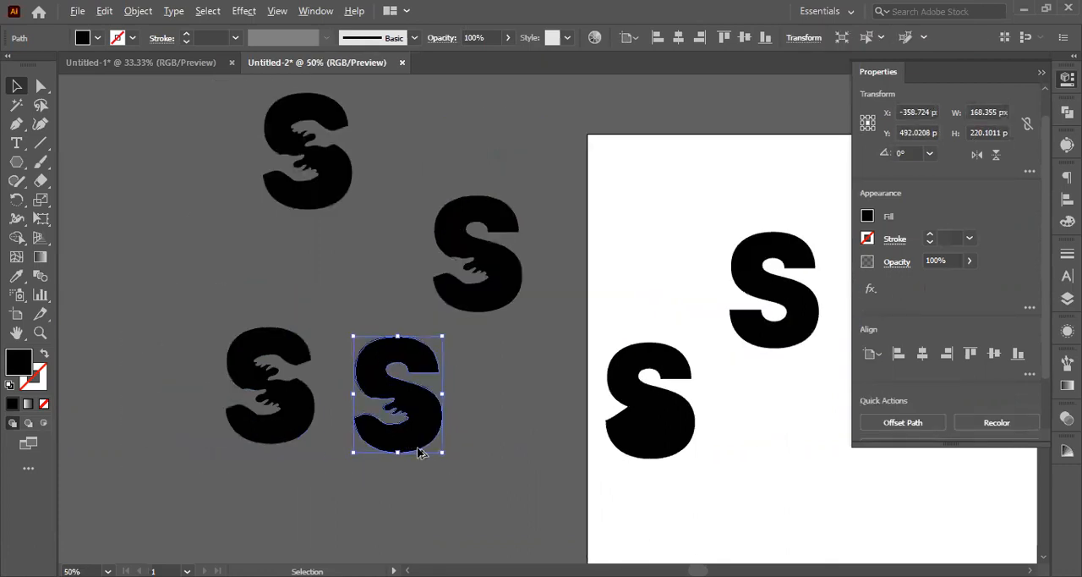
drag(389, 339, 391, 340)
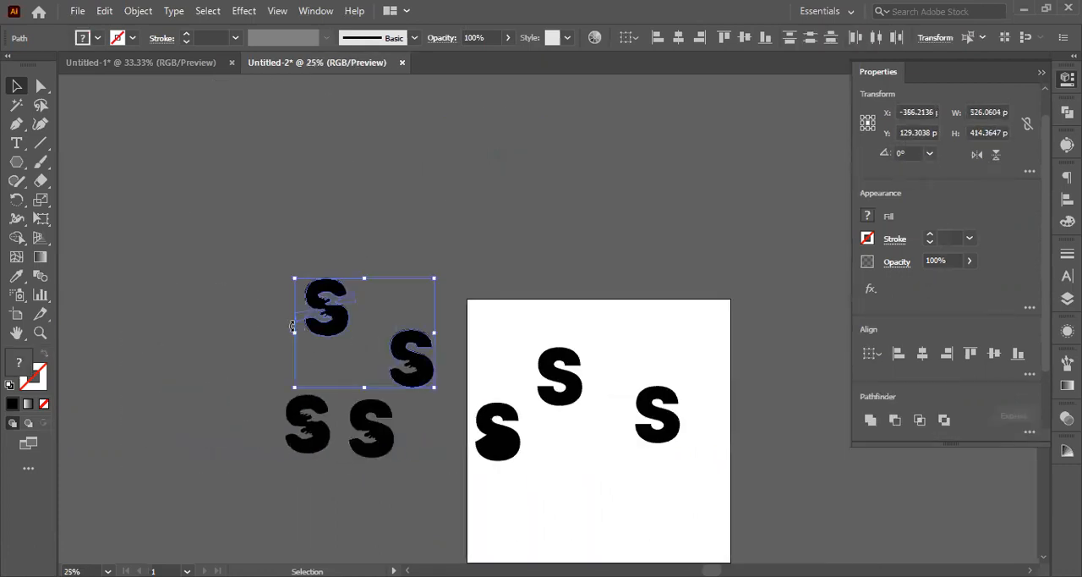
drag(244, 206, 359, 319)
drag(387, 315, 443, 399)
drag(253, 232, 430, 378)
drag(400, 372, 227, 324)
Step: Move one plain S off the artboard onto the pasteboard and delete the two other S letters
drag(547, 391, 485, 410)
shift+click(494, 427)
key(Delete)
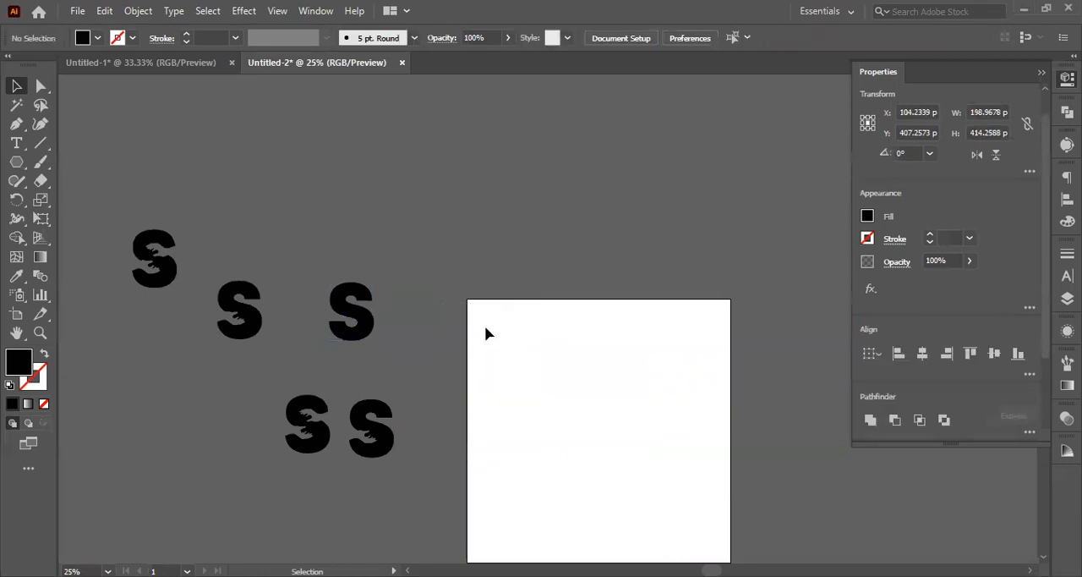
Step: Move the two-hand cut-out S onto the artboard and shift the one-hand cut-out slightly aside
drag(241, 380, 440, 453)
scroll(440, 453, down, 2)
scroll(441, 454, right, 4)
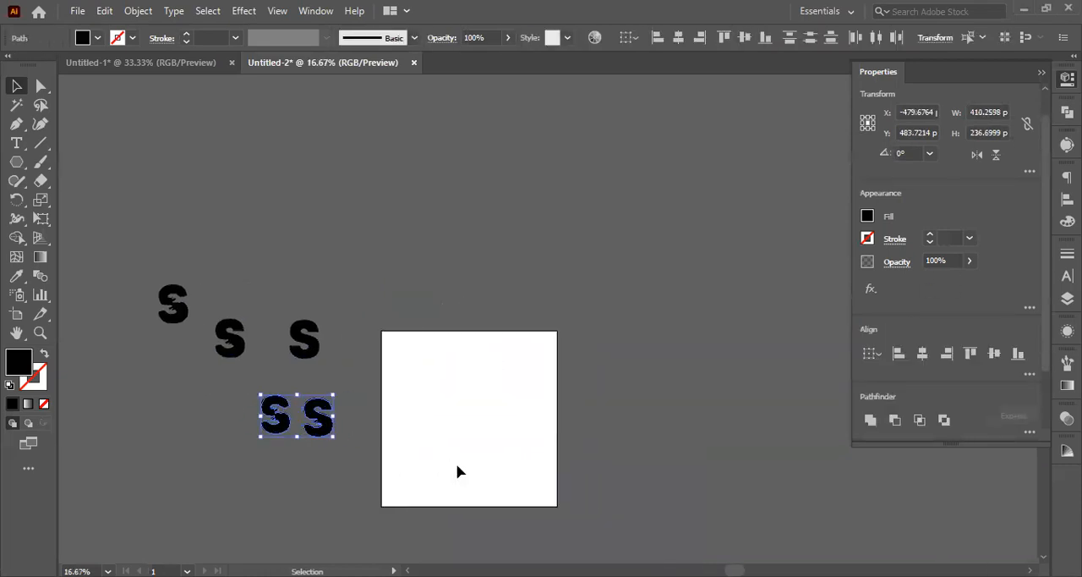
scroll(458, 465, up, 2)
scroll(459, 464, down, 1)
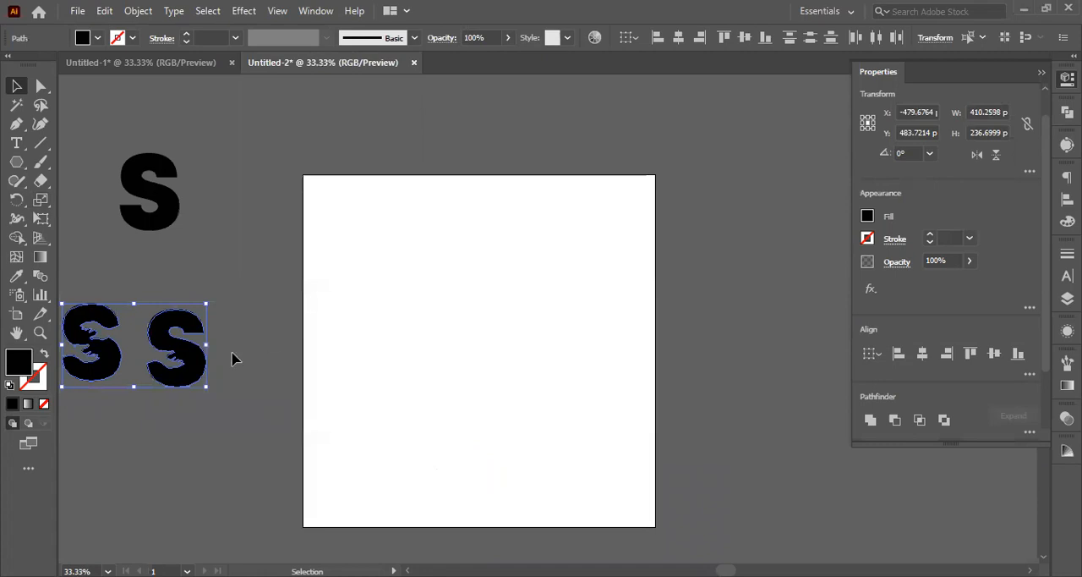
click(147, 298)
drag(155, 324, 163, 314)
drag(109, 349, 403, 348)
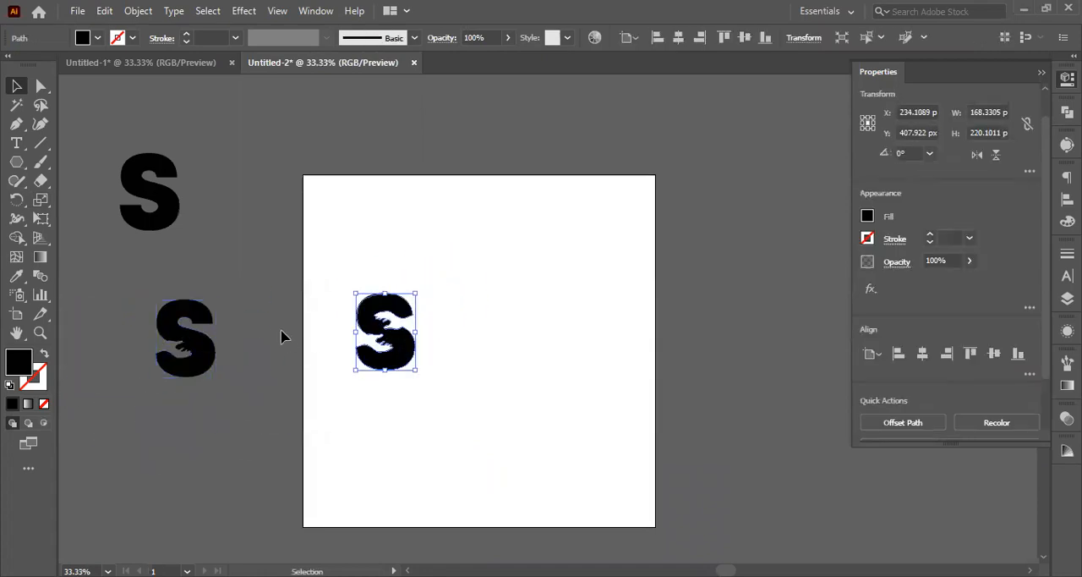
Step: Undo the moves of the cut-out S shapes and the deletion of the two S letters on the artboard
click(151, 225)
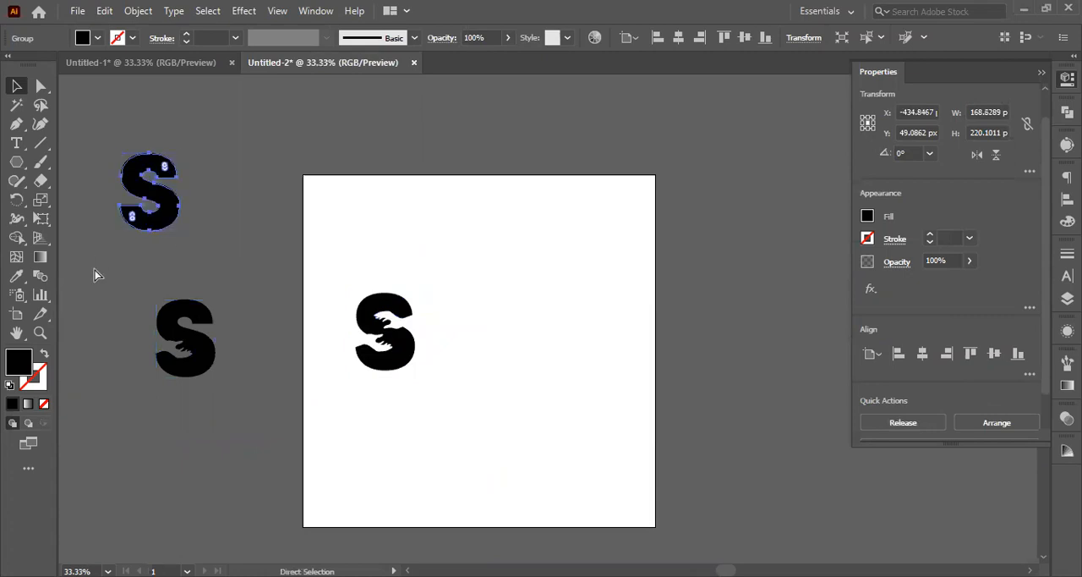
key(ctrl+z)
key(ctrl+z)
key(ctrl+z)
key(ctrl+z)
key(ctrl+z)
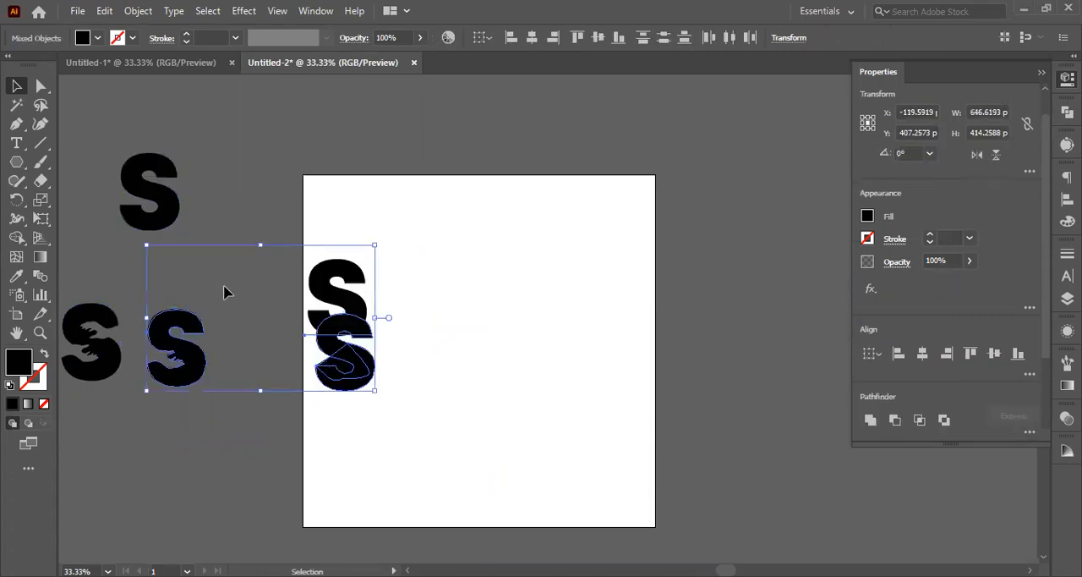
click(226, 294)
click(346, 373)
key(ctrl+z)
key(ctrl+z)
key(ctrl+z)
key(ctrl+z)
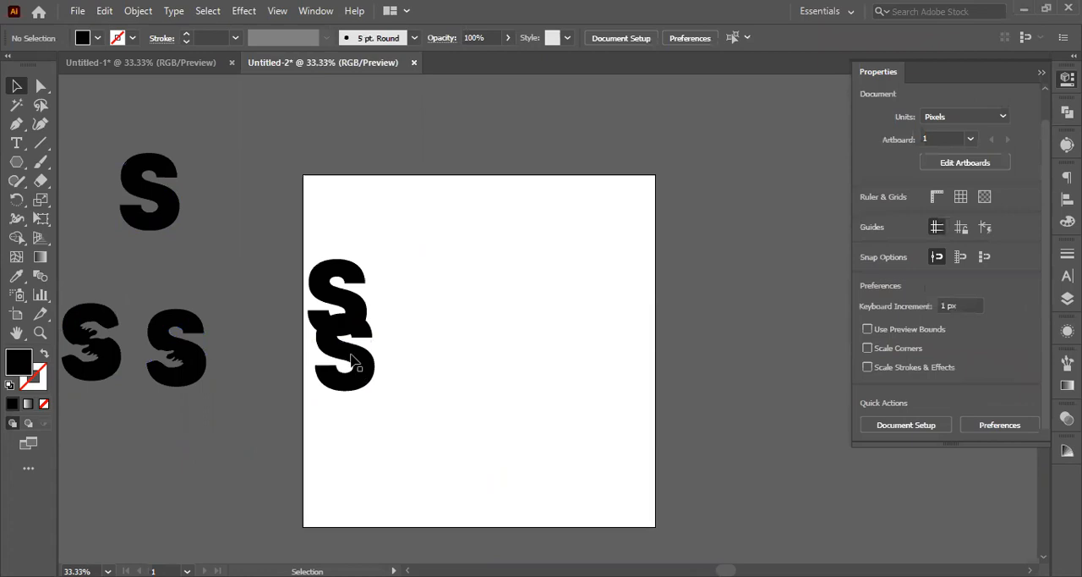
Step: Undo the earlier edits to the S letters on the artboard until the single S text is editable again
key(ctrl+z)
key(ctrl+z)
key(ctrl+z)
key(ctrl+z)
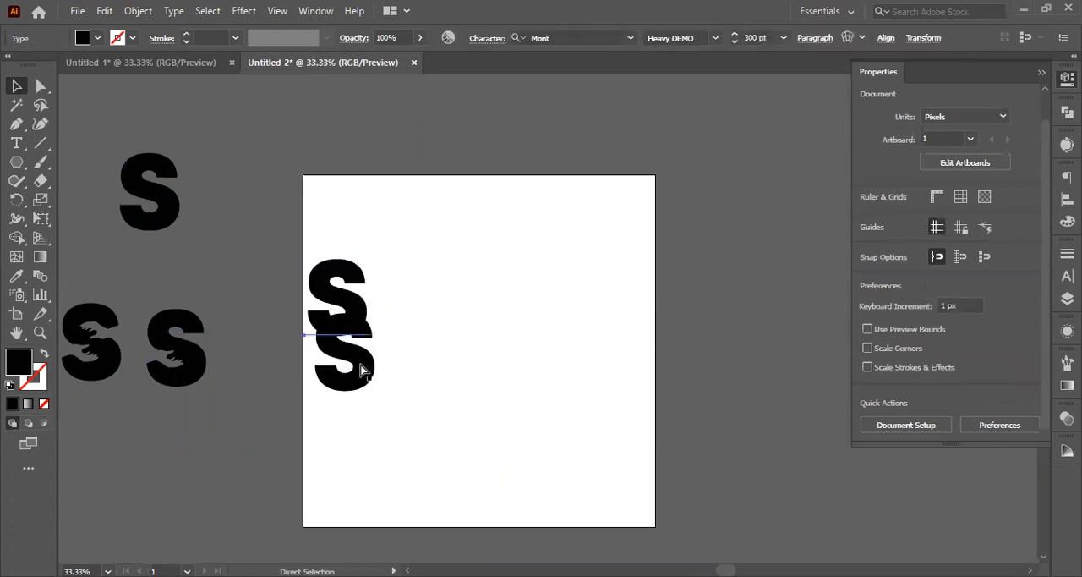
key(ctrl+z)
key(ctrl+z)
key(ctrl+z)
key(ctrl+z)
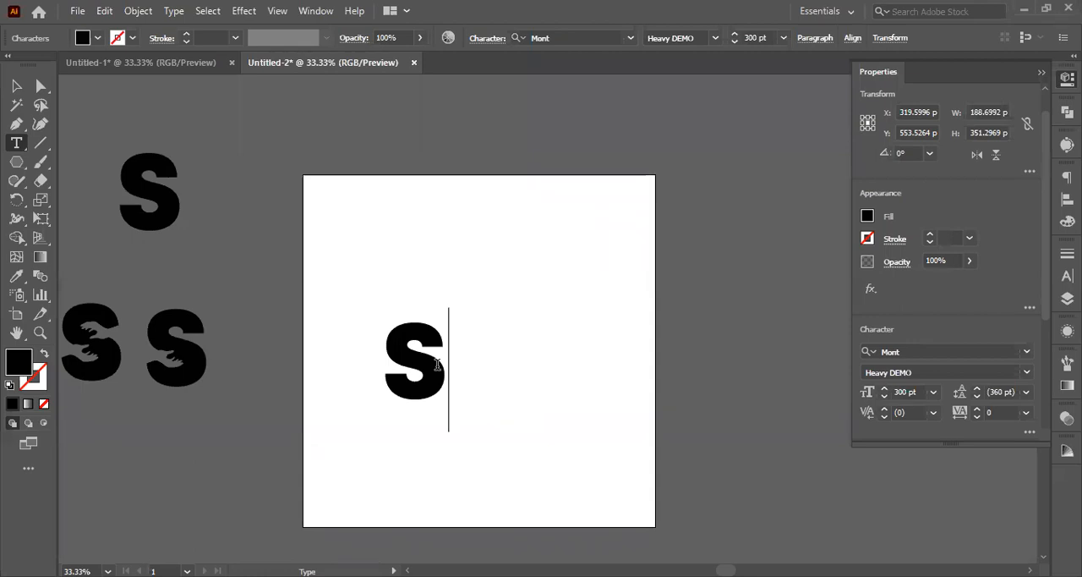
Step: Extend the S text on the artboard into the uppercase wordmark SAVIOUR
text(A)
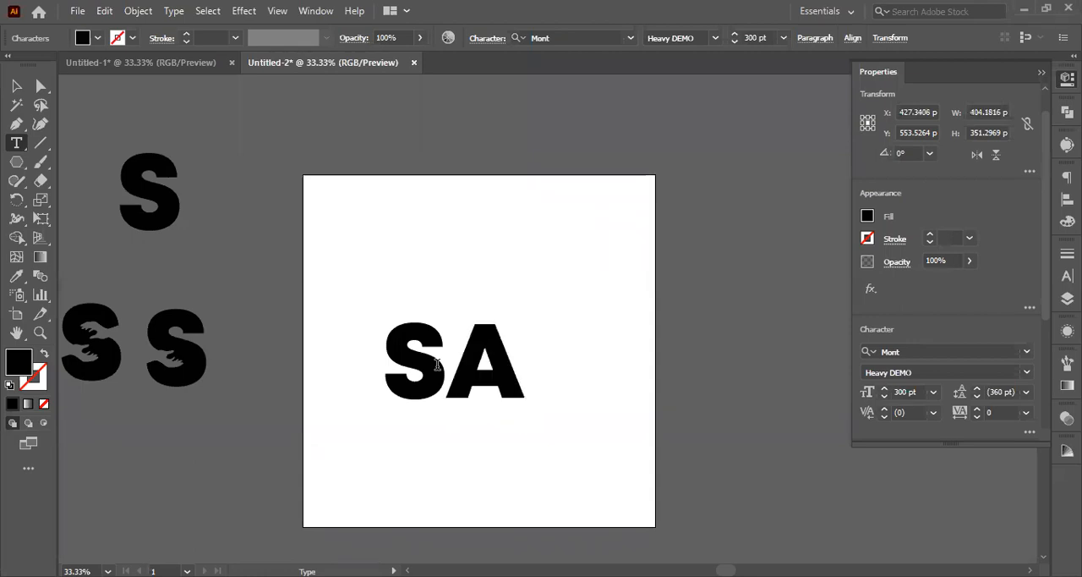
text(VOUR)
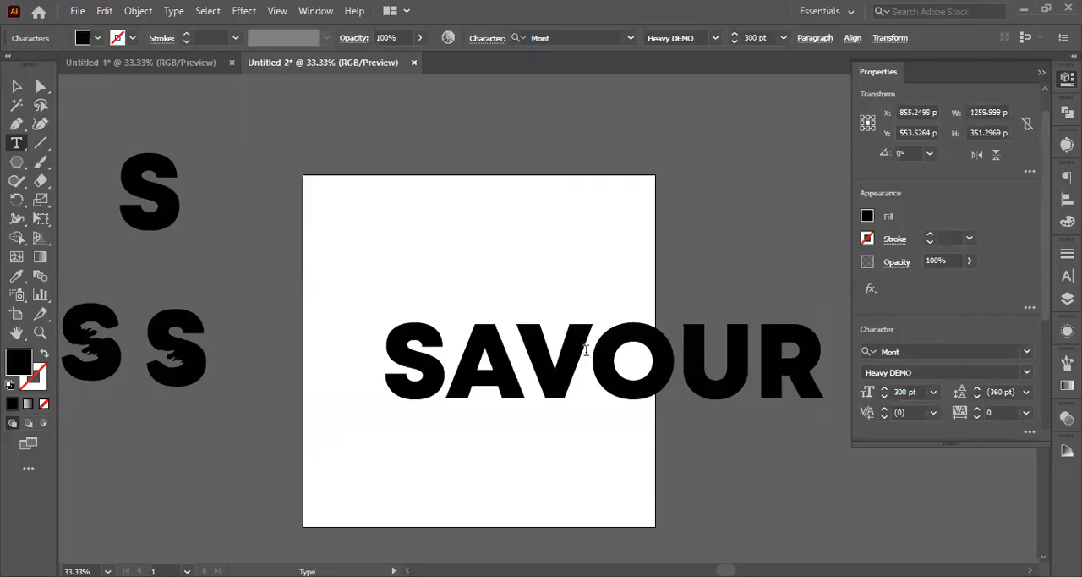
click(586, 350)
text(I)
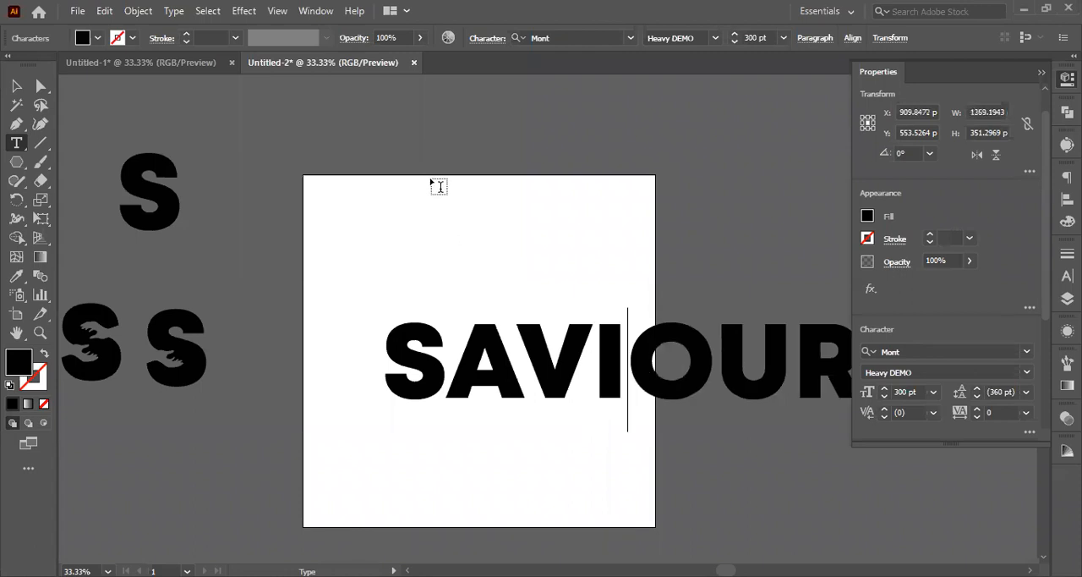
Step: Shift the SAVIOUR text to the artboard's left edge, put a copy below the artboard, and move the original up
click(16, 85)
drag(418, 340, 353, 350)
scroll(354, 350, down, 5)
drag(474, 288, 401, 562)
drag(562, 264, 556, 220)
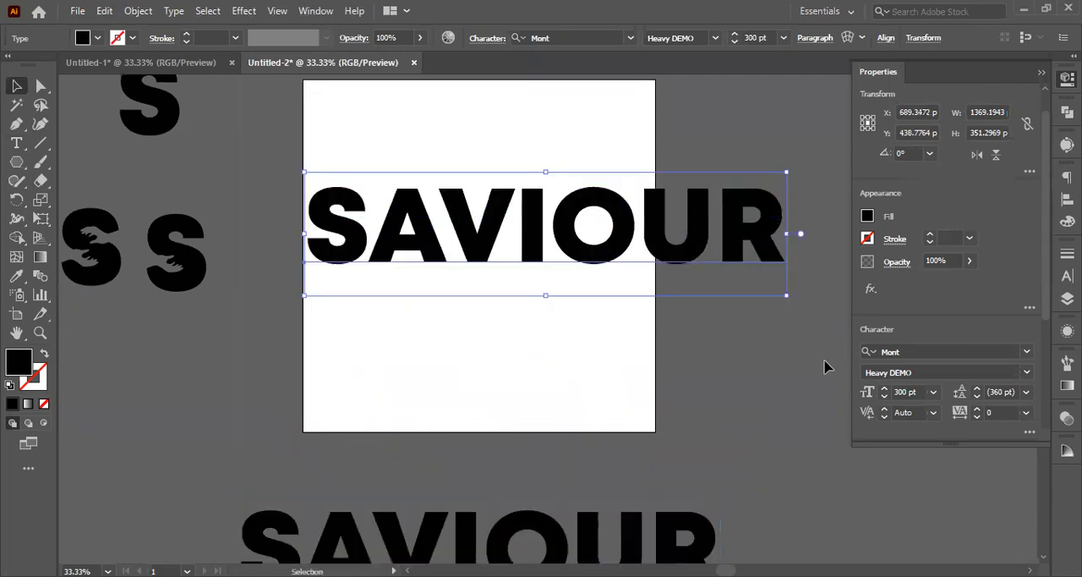
Step: Reduce the font size of the SAVIOUR text on the artboard to 160 pt
click(910, 391)
key(shift+Down)
key(shift+Down)
key(shift+Down)
key(shift+Down)
key(shift+Down)
key(shift+Down)
key(shift+Down)
key(shift+Down)
key(shift+Down)
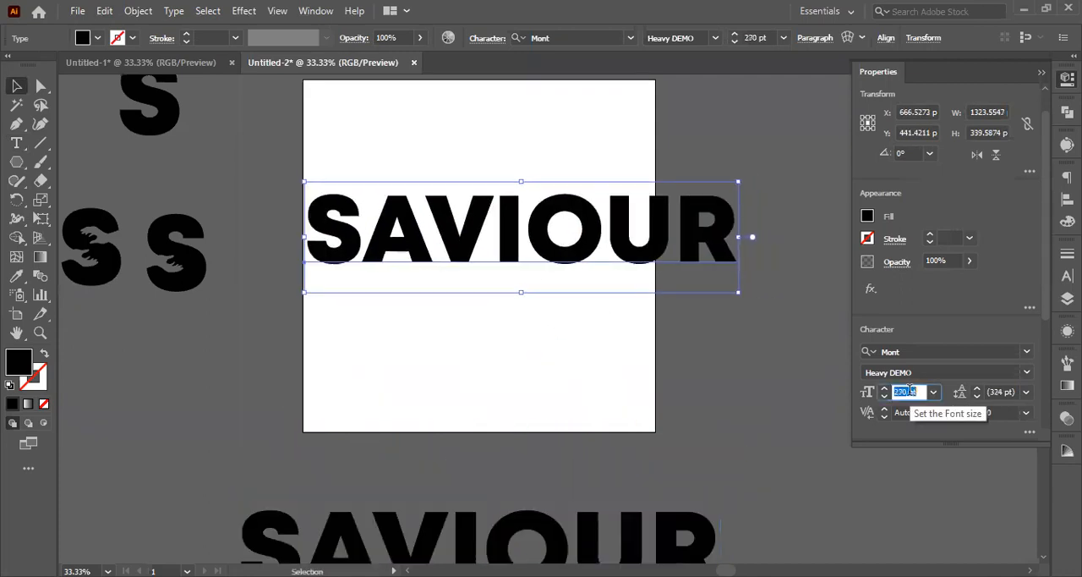
key(shift+Down)
key(shift+Down)
key(shift+Down)
key(shift+Down)
key(shift+Down)
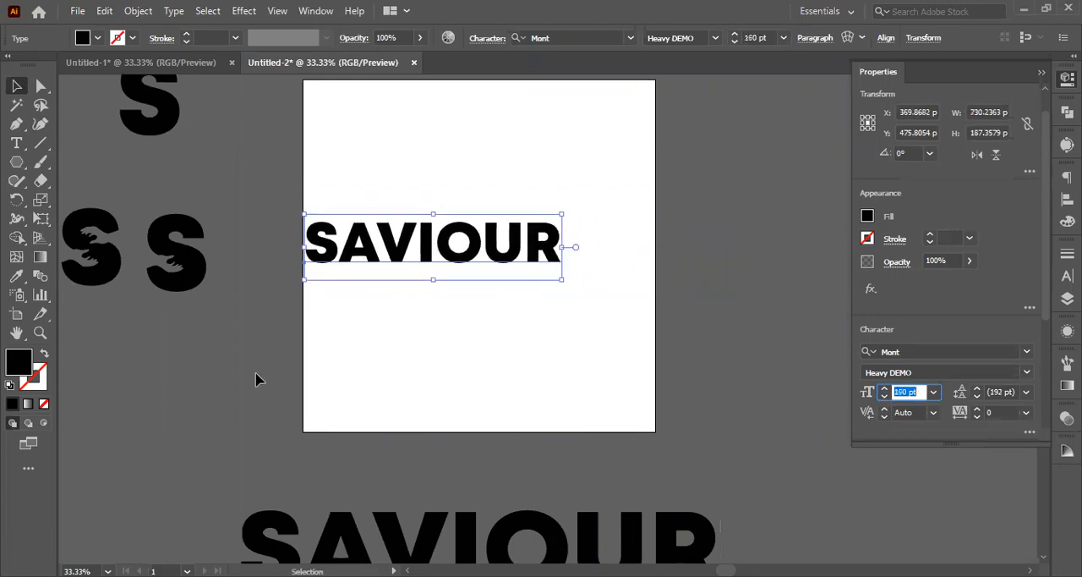
Step: Move the SAVIOUR text to the artboard's lower middle and place a copy of the two-hand cut-out S above it
click(438, 313)
scroll(438, 314, up, 3)
drag(491, 310, 525, 352)
drag(485, 350, 434, 394)
drag(103, 335, 117, 322)
drag(136, 310, 128, 370)
drag(131, 332, 478, 298)
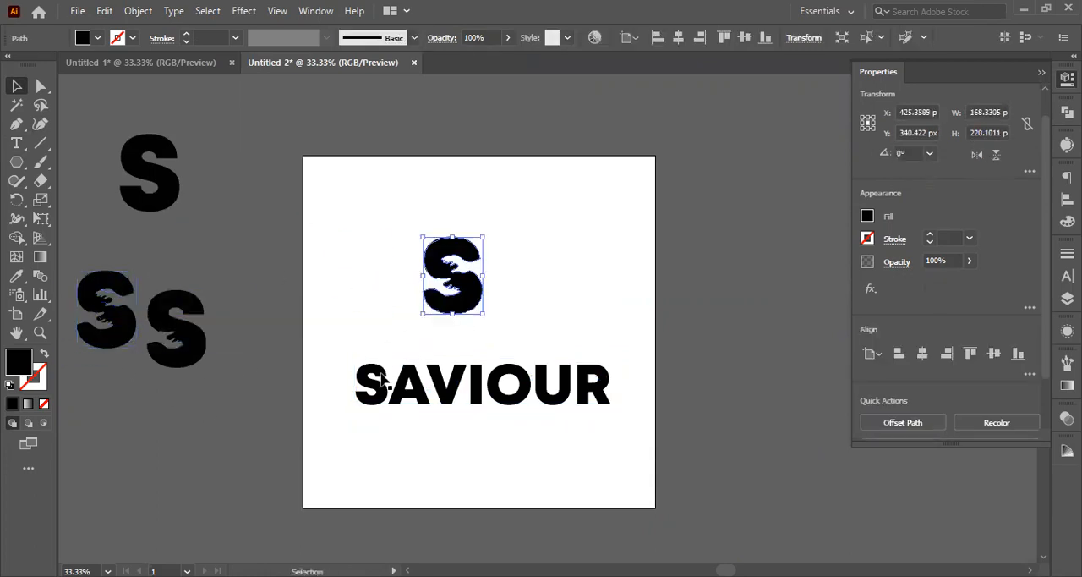
Step: Reposition the SAVIOUR text below the cut-out S and convert it to outlines
drag(388, 389, 416, 396)
scroll(361, 398, up, 1)
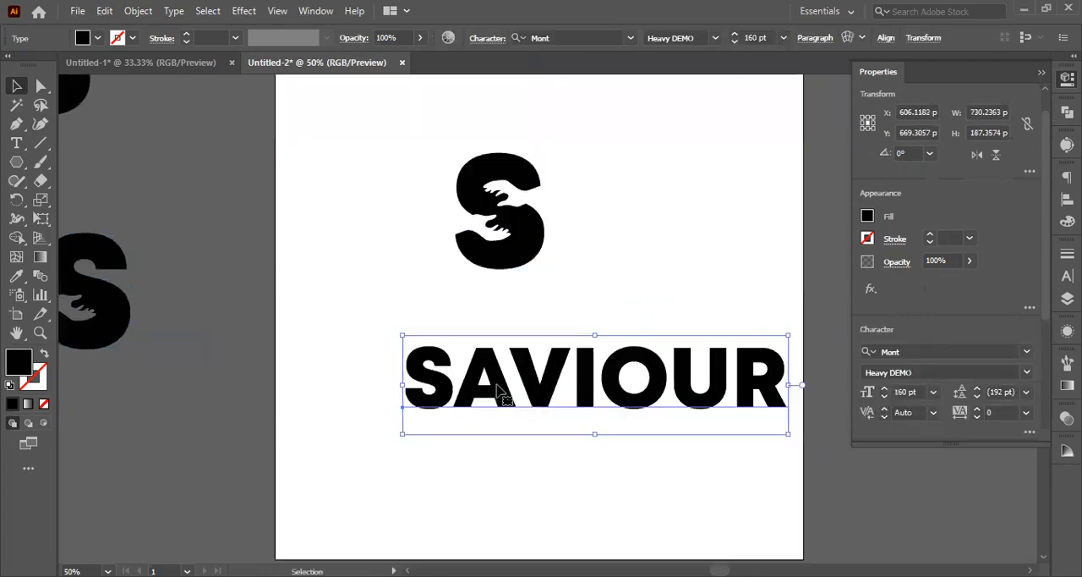
key(ctrl)
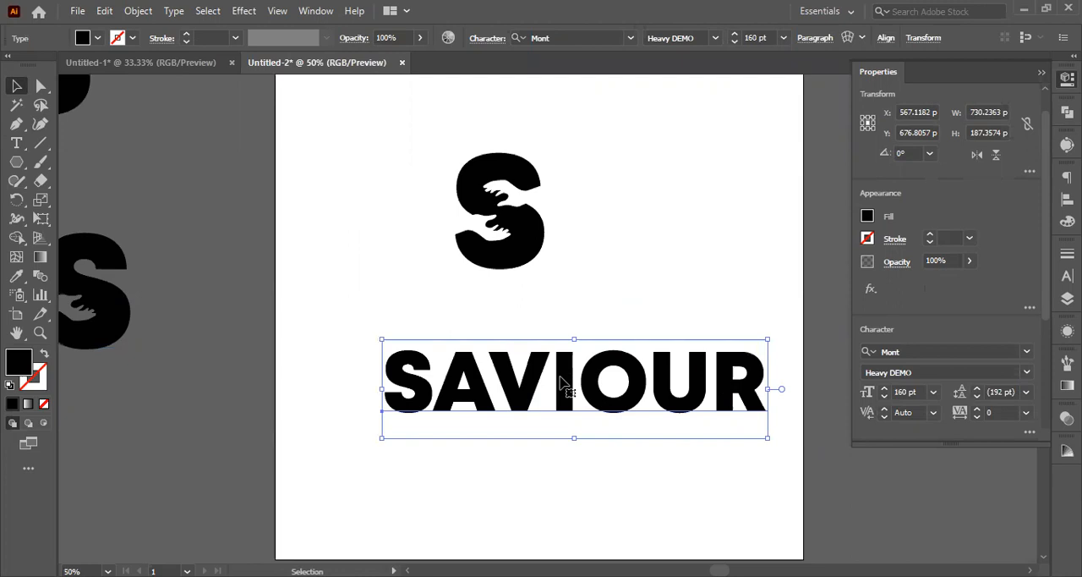
right_click(596, 167)
click(601, 159)
click(684, 481)
Step: Scale down the two-hand cut-out S and fit it over the first letter of the outlined SAVIOUR wordmark
click(528, 245)
drag(526, 240, 476, 404)
scroll(411, 401, up, 5)
scroll(476, 403, down, 3)
drag(499, 233, 457, 290)
drag(446, 377, 474, 386)
scroll(482, 313, up, 2)
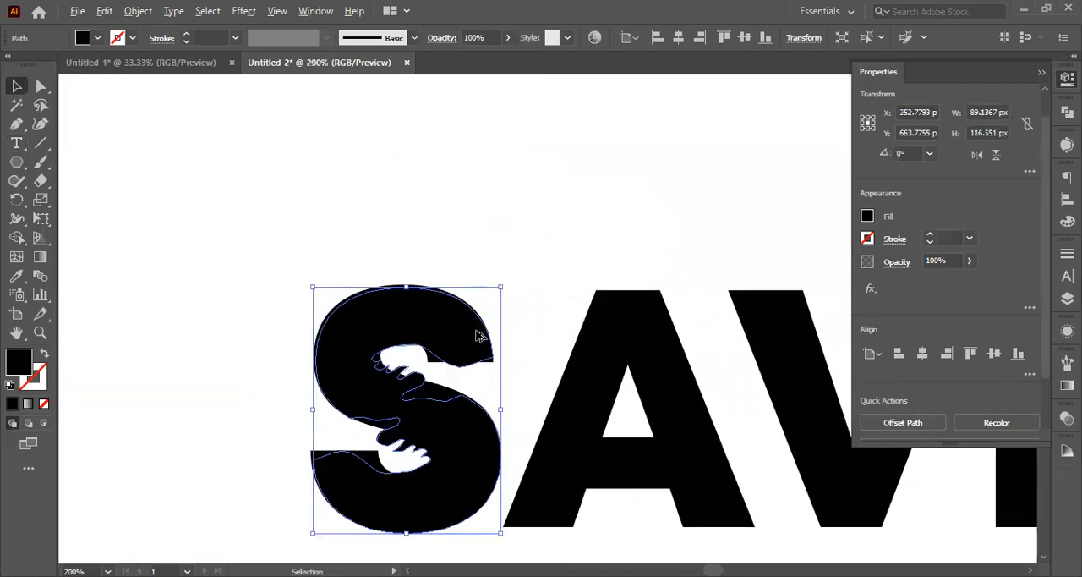
scroll(479, 336, up, 3)
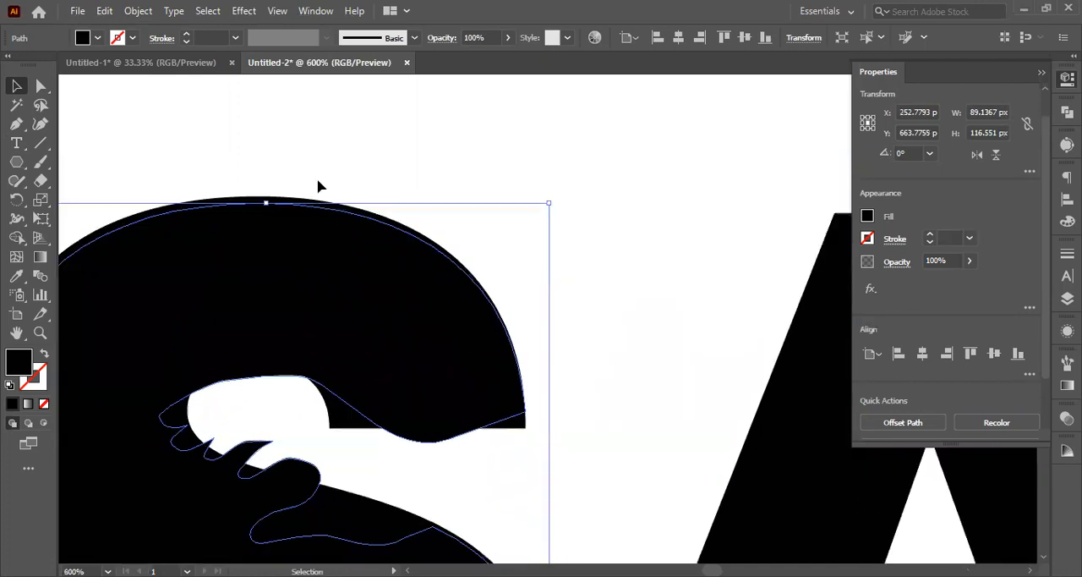
Step: Ungroup the outlined SAVIOUR wordmark into separate letters
click(262, 193)
click(817, 458)
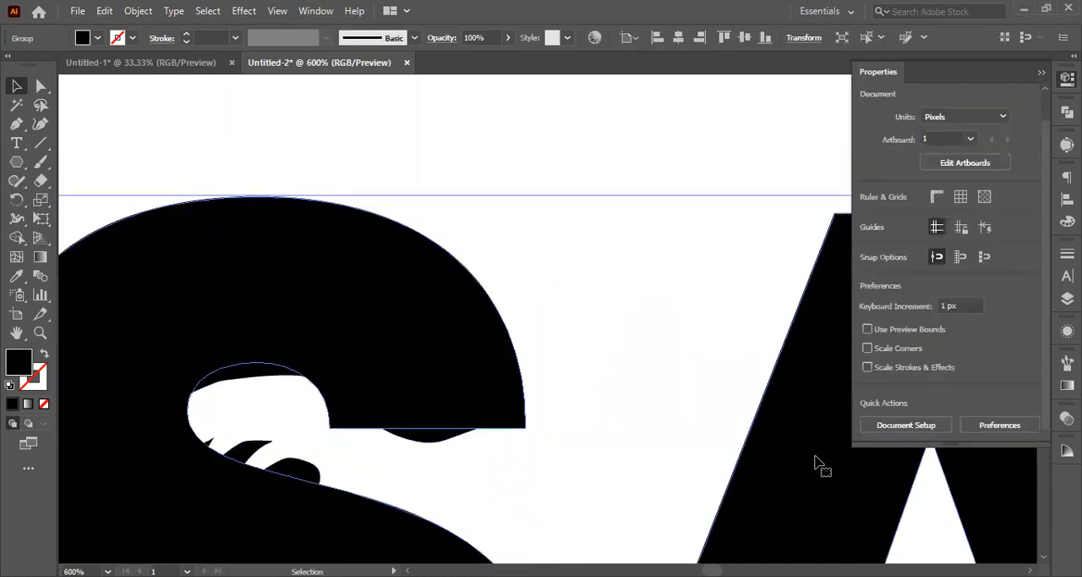
scroll(664, 451, down, 3)
key(a)
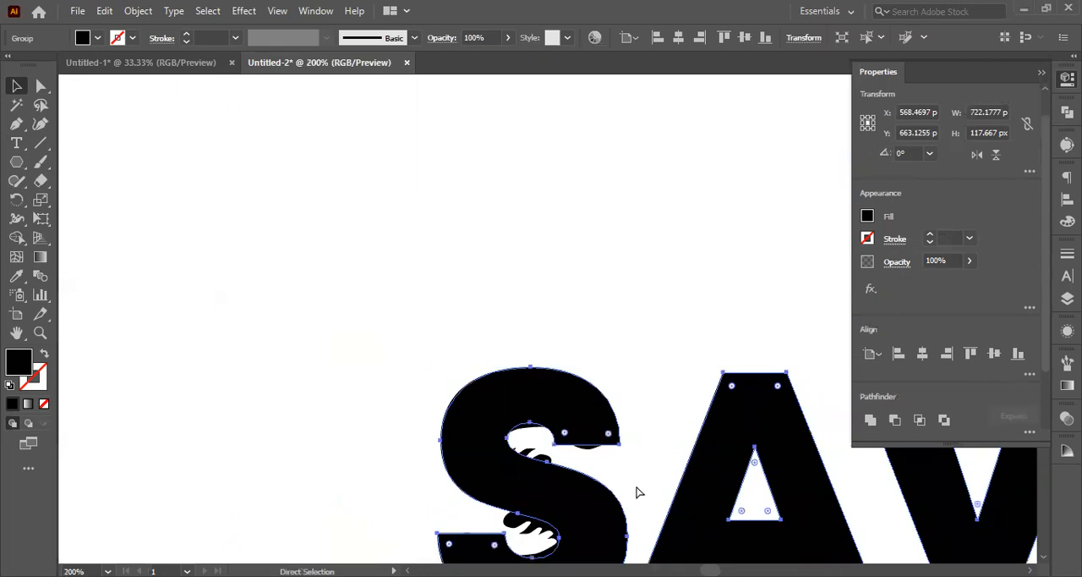
key(v)
click(369, 326)
click(698, 449)
click(526, 383)
Step: Centre-align the cut-out S with the plain S horizontally and vertically, and delete the plain S
drag(366, 265, 554, 479)
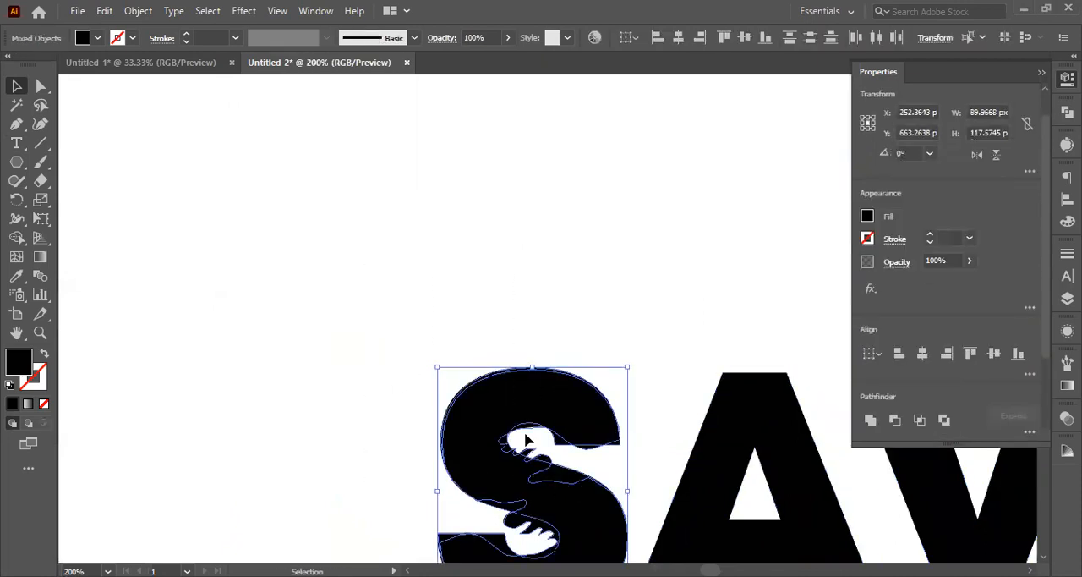
scroll(580, 463, up, 2)
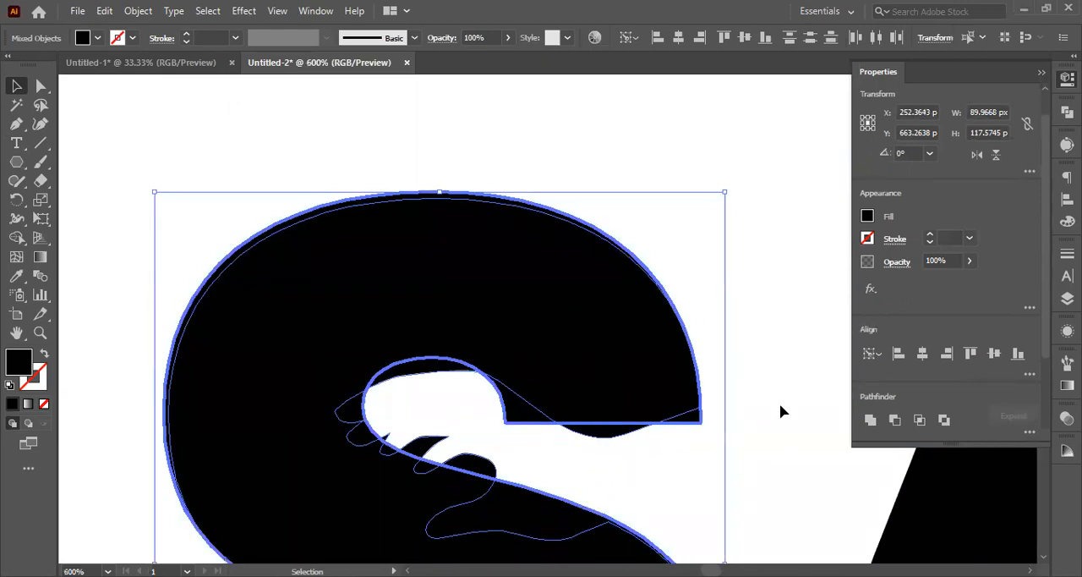
click(924, 355)
click(994, 355)
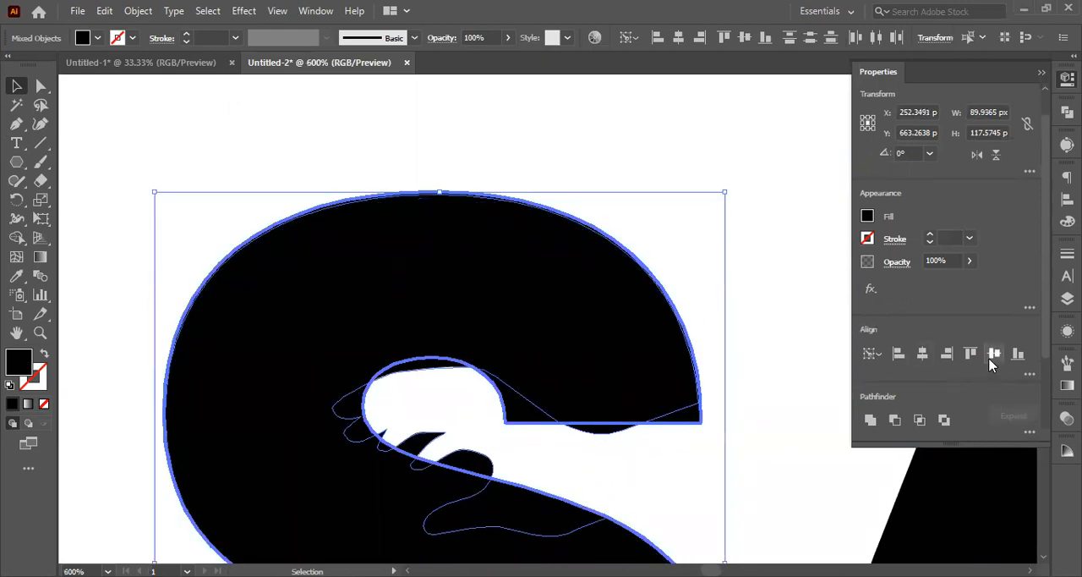
click(761, 412)
scroll(757, 419, down, 3)
click(685, 409)
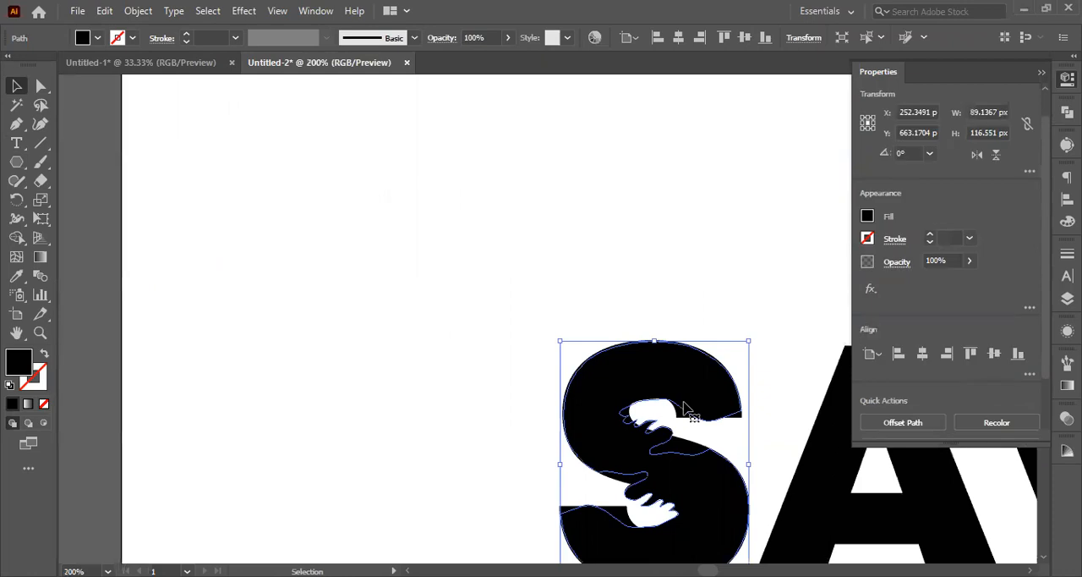
click(446, 387)
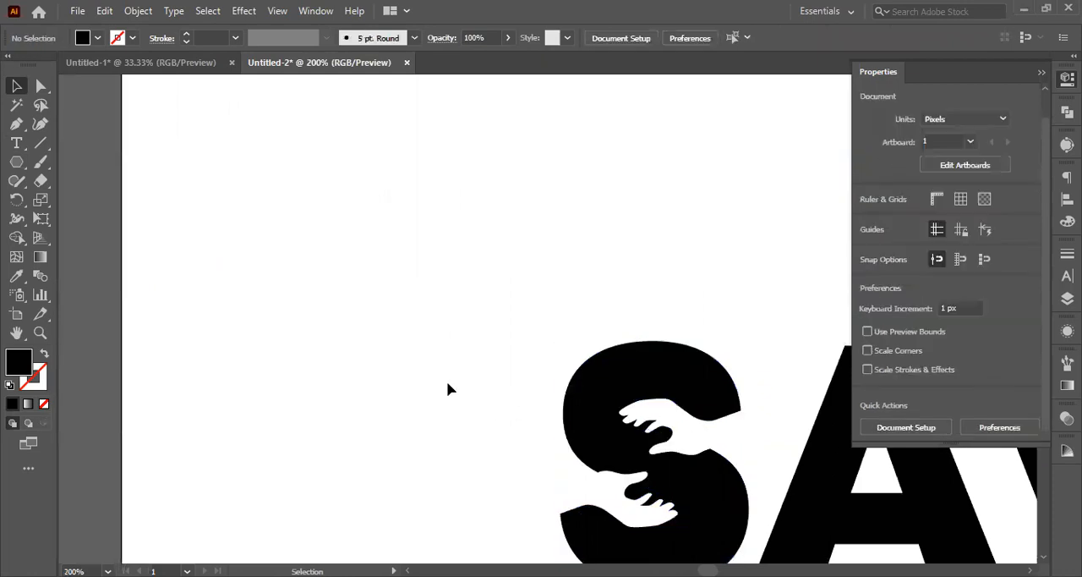
Step: Move the finished SAVIOUR wordmark up on the artboard and shift the spare text copy below the artboard to the left
scroll(462, 388, down, 3)
scroll(463, 387, down, 2)
drag(440, 363, 764, 437)
drag(708, 408, 667, 332)
scroll(643, 329, up, 1)
drag(431, 325, 479, 325)
scroll(507, 418, down, 2)
scroll(510, 427, down, 2)
drag(487, 456, 426, 455)
Step: Change the spare text below the artboard to read Saviour with only the first letter capitalised
double_click(366, 442)
key(ctrl+a)
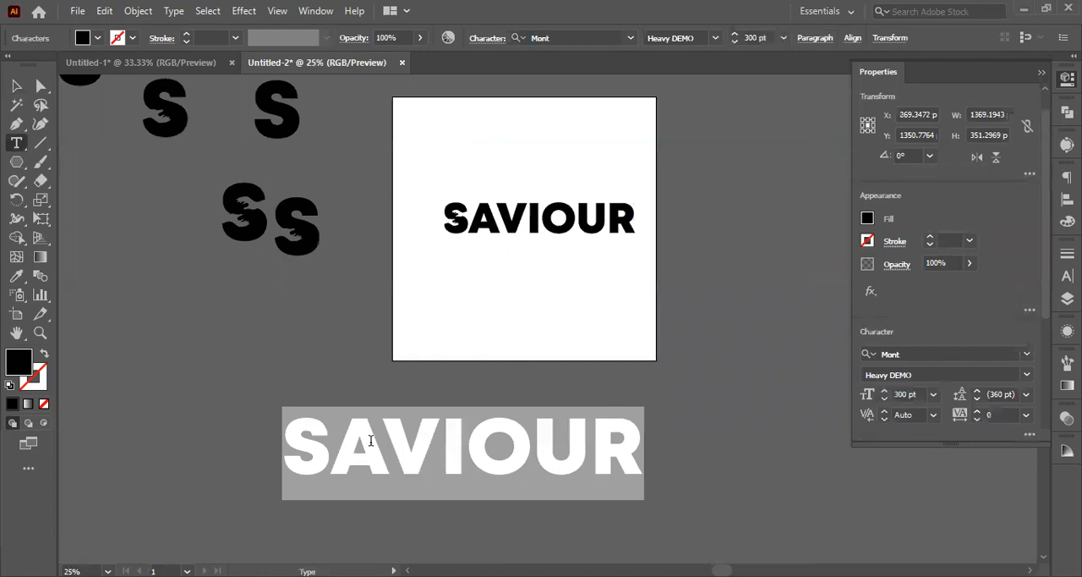
click(359, 438)
key(Delete)
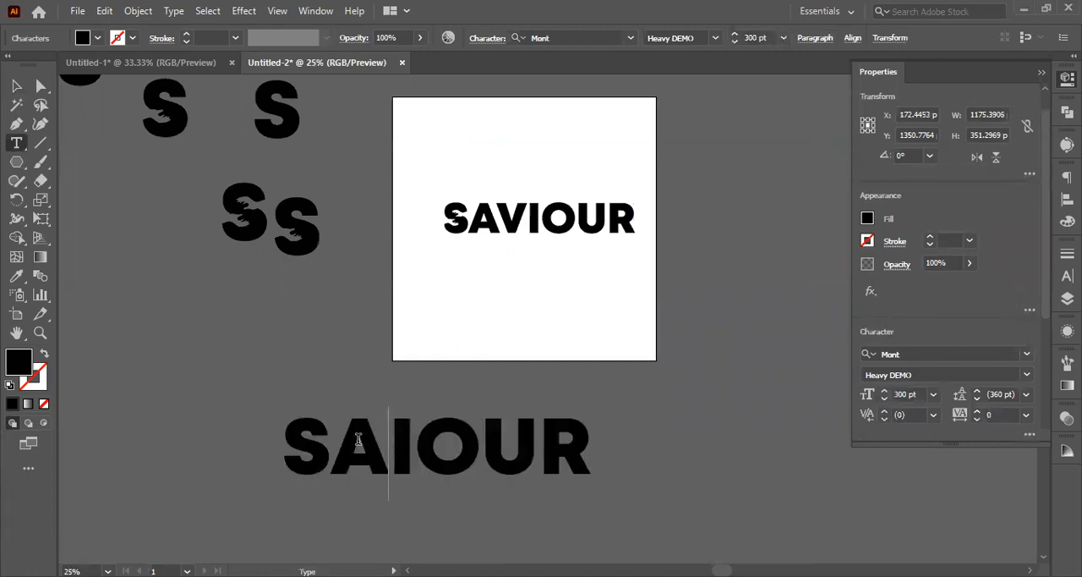
key(BackSpace)
text(a)
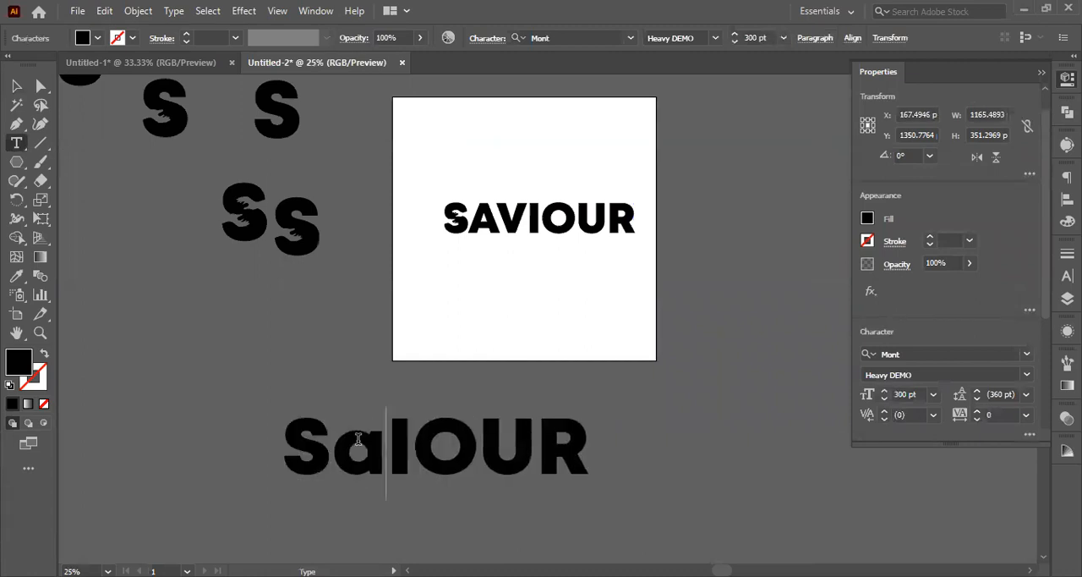
text(v)
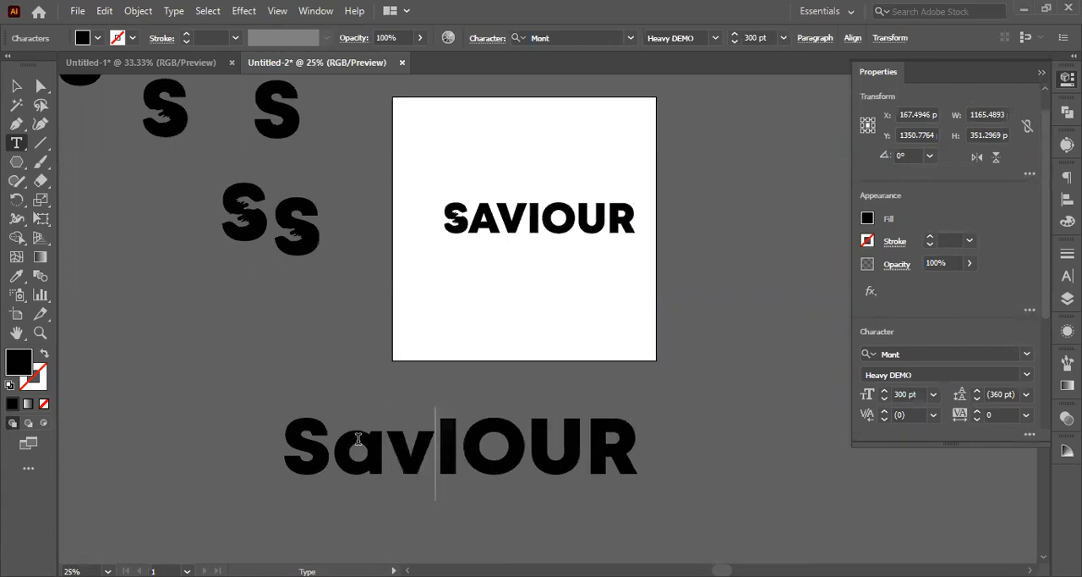
text(iour)
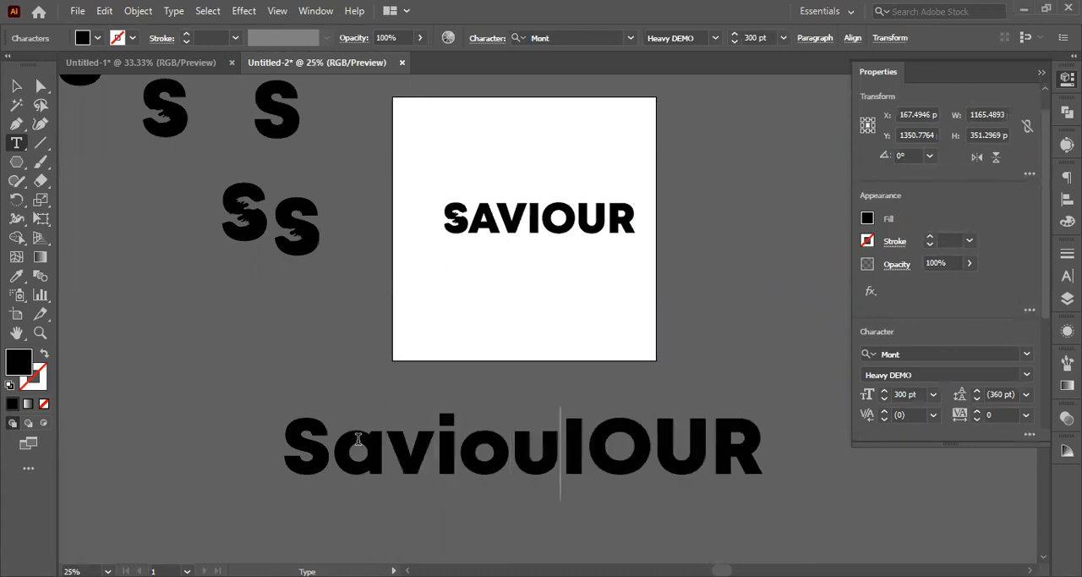
key(Delete)
key(Delete)
key(Delete)
key(Delete)
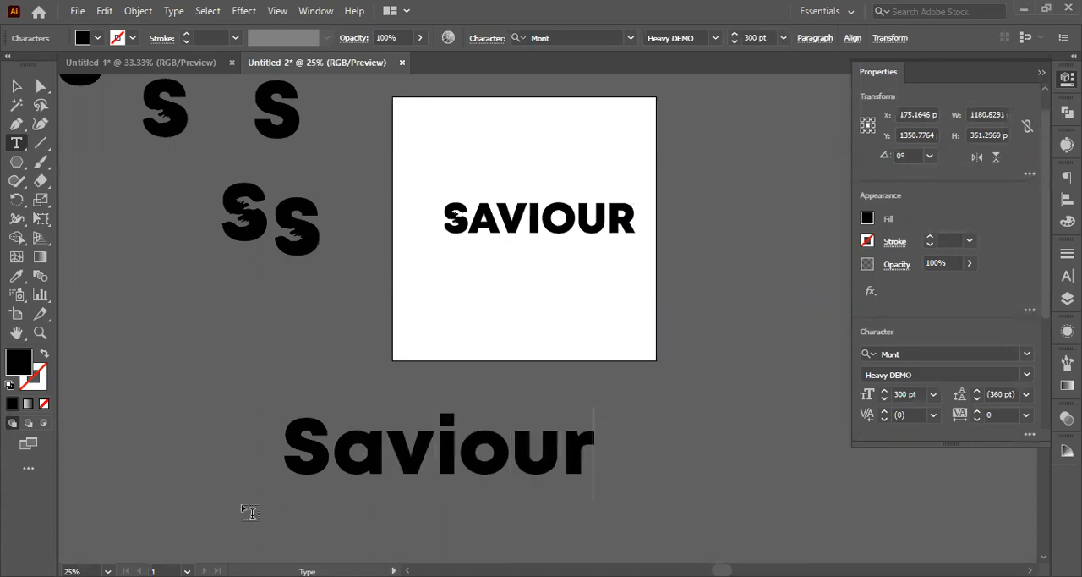
Step: Move the Saviour text onto the artboard below the uppercase wordmark and reduce its font size
click(15, 86)
drag(343, 472, 468, 321)
scroll(460, 255, up, 1)
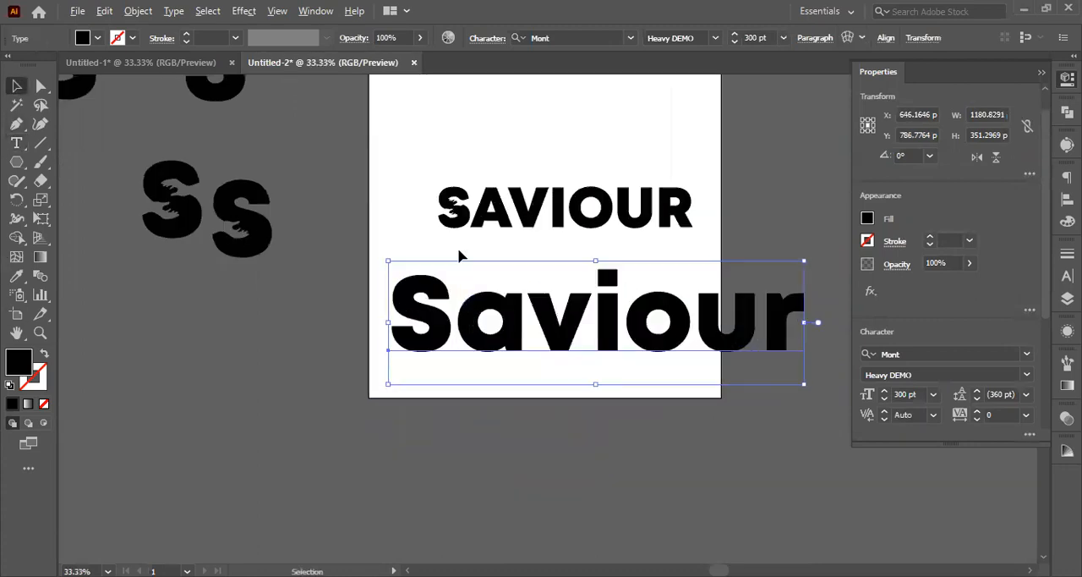
click(909, 392)
key(shift+Down)
key(shift+Down)
key(shift+Down)
key(shift+Down)
key(shift+Down)
key(shift+Down)
key(shift+Down)
key(shift+Down)
key(shift+Down)
key(shift+Down)
key(shift+Down)
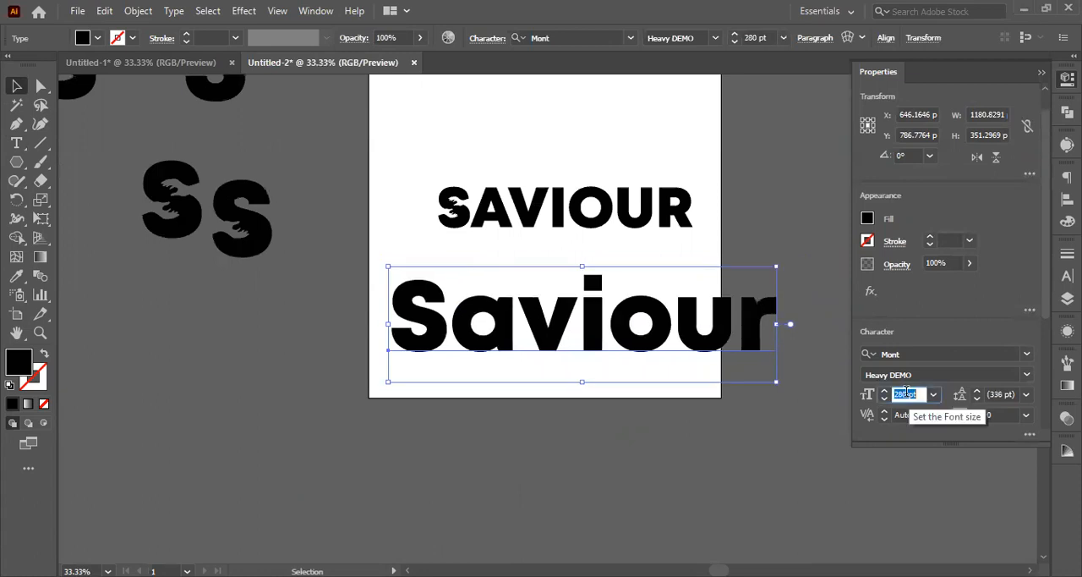
Step: Convert the Saviour text on the artboard to outlines
drag(508, 334, 236, 552)
click(521, 285)
right_click(499, 280)
click(516, 358)
click(541, 410)
Step: Place a copy of the uppercase wordmark's cut-out S over the Saviour S and enlarge it to about 106 × 139 px
scroll(467, 253, up, 3)
drag(461, 176, 493, 402)
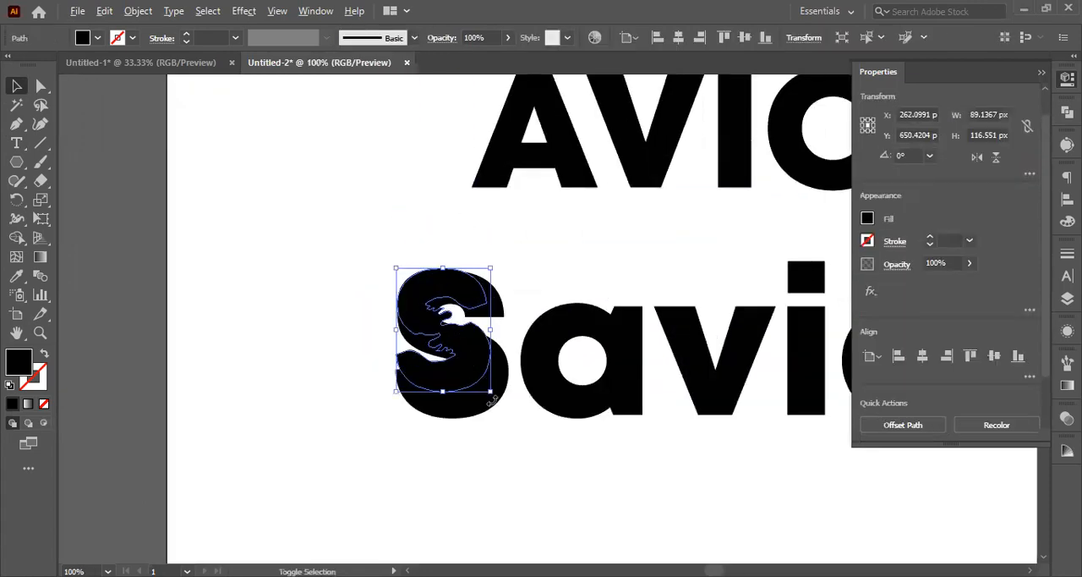
key(ctrl+z)
drag(453, 182, 484, 385)
scroll(480, 327, up, 1)
drag(535, 220, 520, 244)
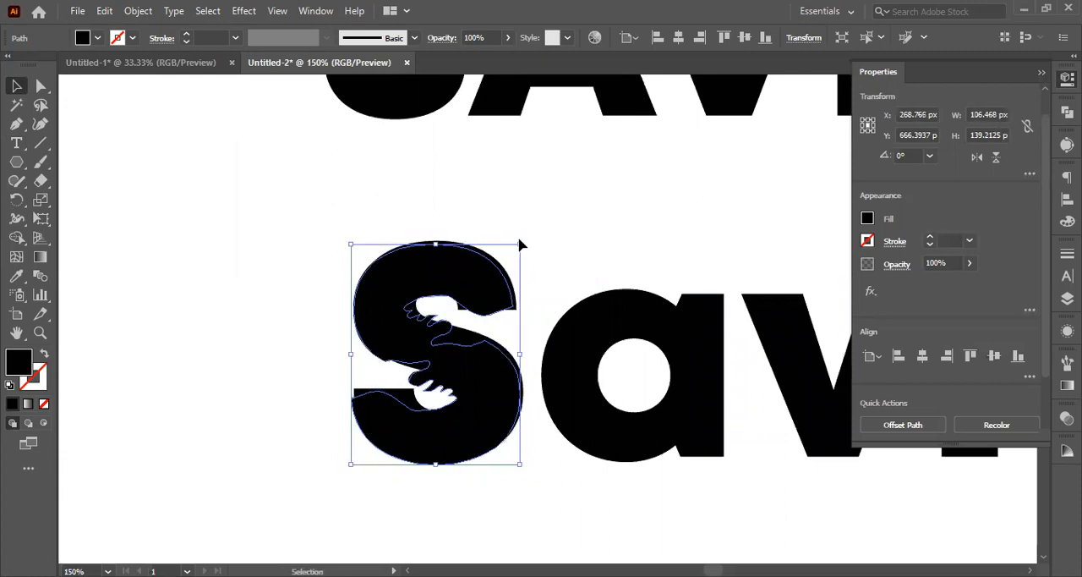
Step: Ungroup the outlined Saviour letters and slightly enlarge the overlaid cut-out S to match the plain S
scroll(481, 251, up, 4)
click(483, 252)
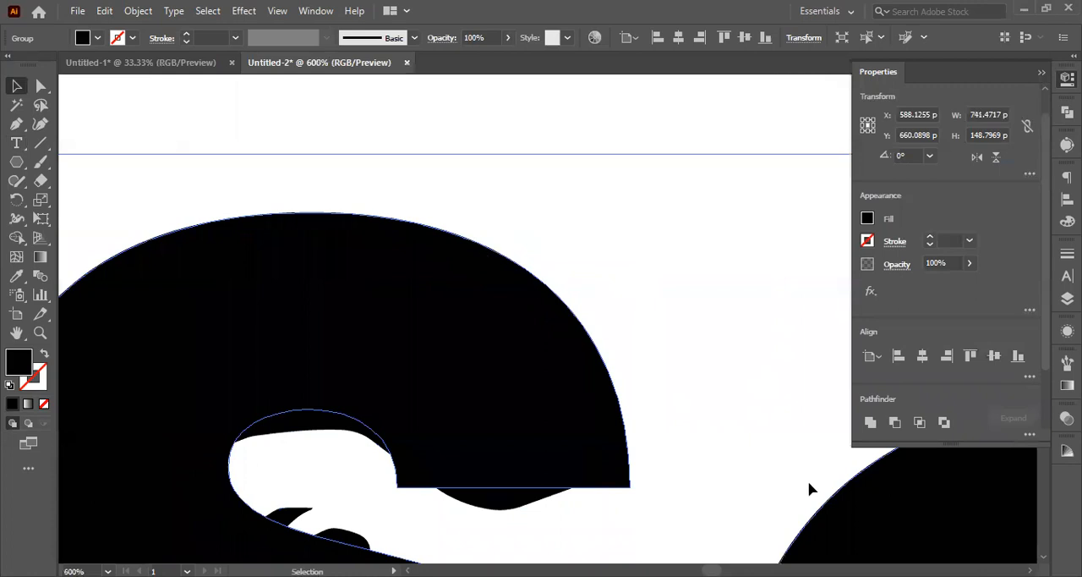
click(650, 342)
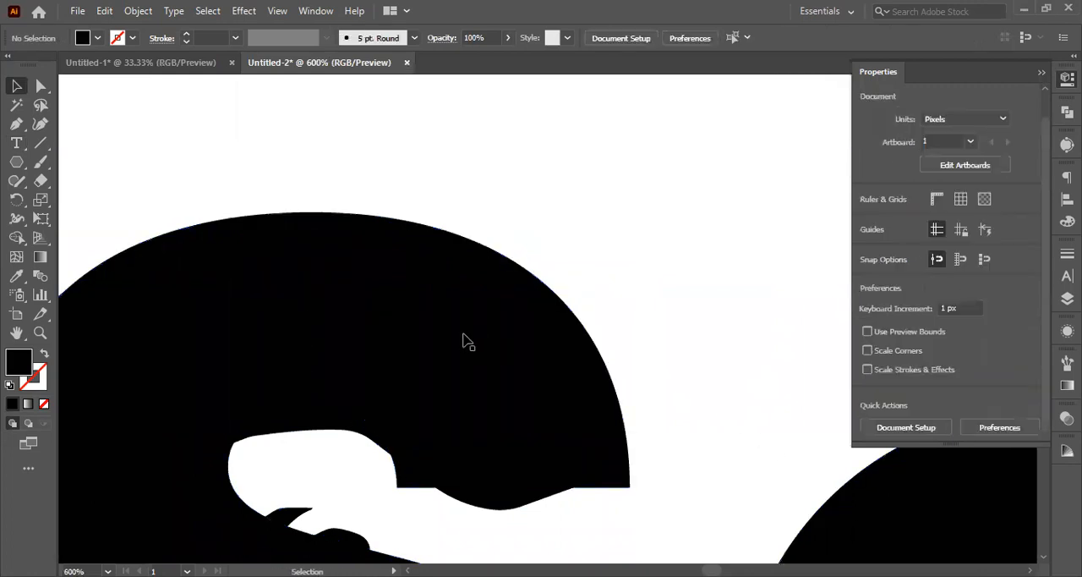
click(456, 340)
drag(648, 224, 649, 218)
double_click(629, 490)
double_click(656, 462)
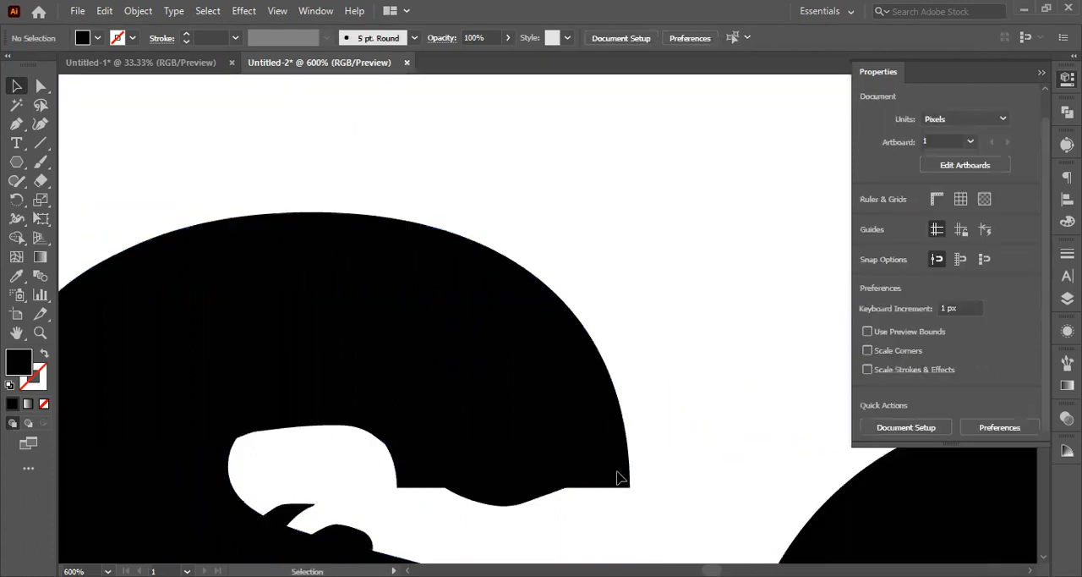
Step: Centre-align the cut-out S with the plain Saviour S horizontally and vertically, and remove the plain S
click(619, 475)
shift+click(572, 459)
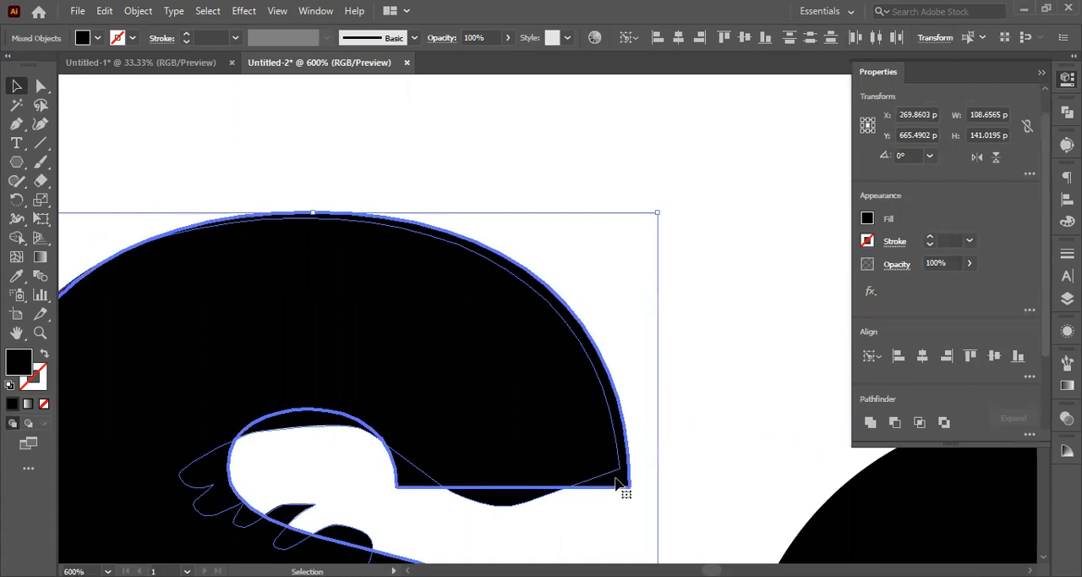
click(922, 356)
click(994, 355)
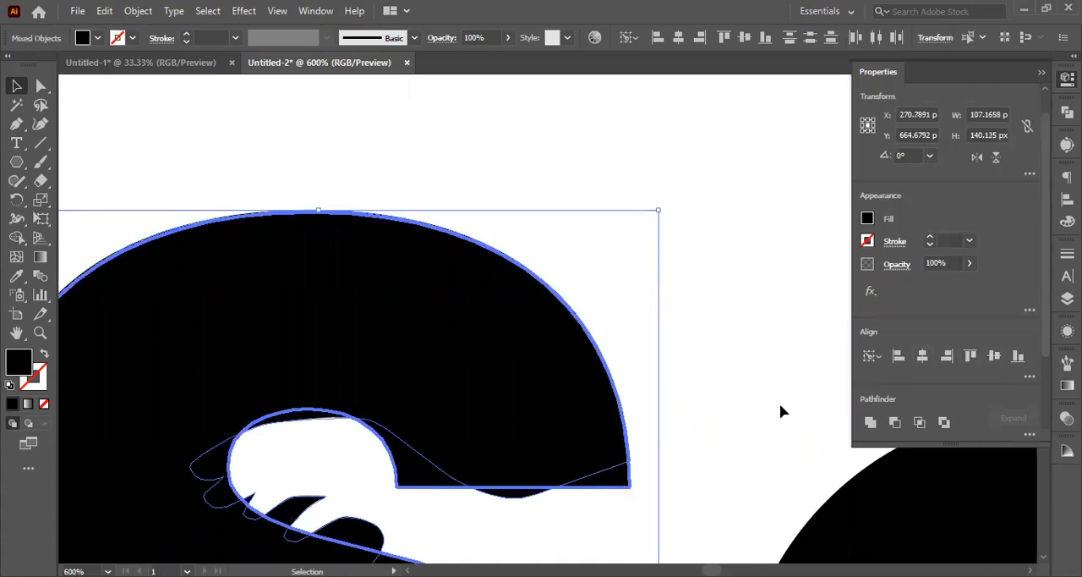
click(640, 488)
key(ctrl+z)
key(ctrl+z)
key(ctrl+z)
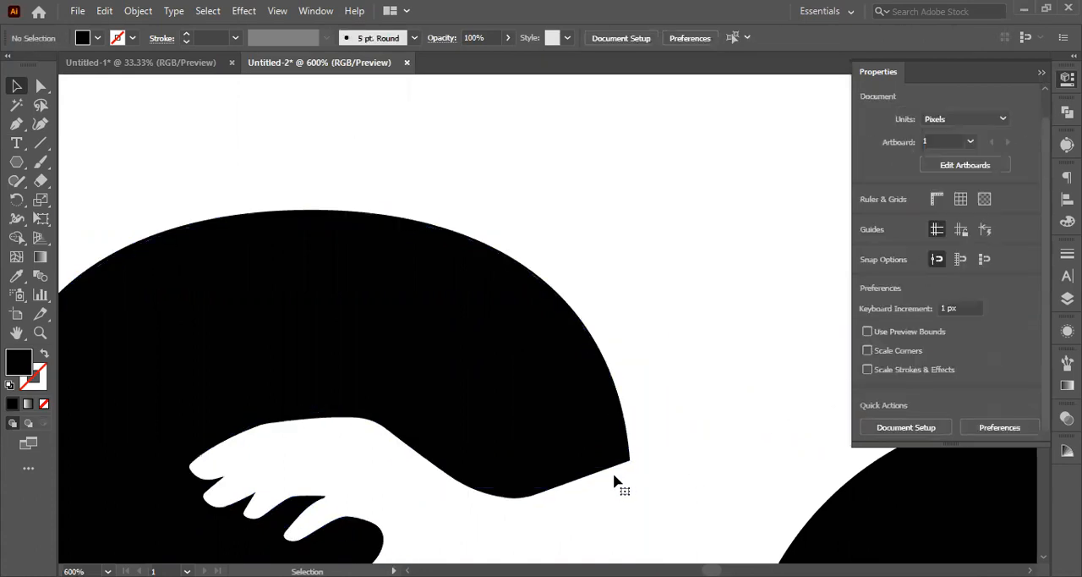
Step: Move the mixed-case Saviour wordmark from below the uppercase SAVIOUR wordmark to just above it
scroll(615, 472, down, 7)
scroll(524, 494, right, 3)
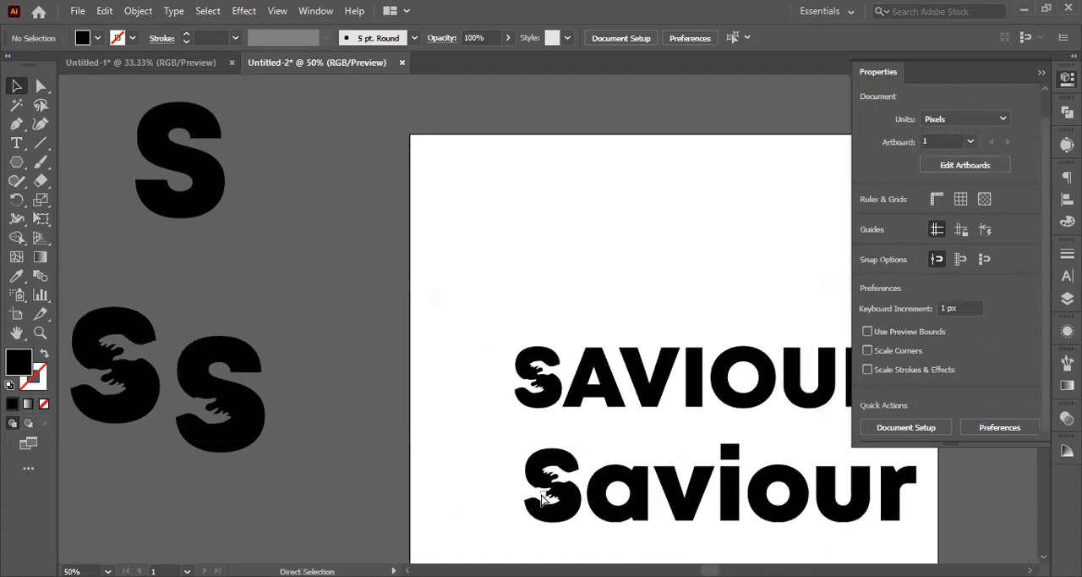
drag(400, 460, 864, 552)
drag(669, 511, 630, 292)
click(307, 406)
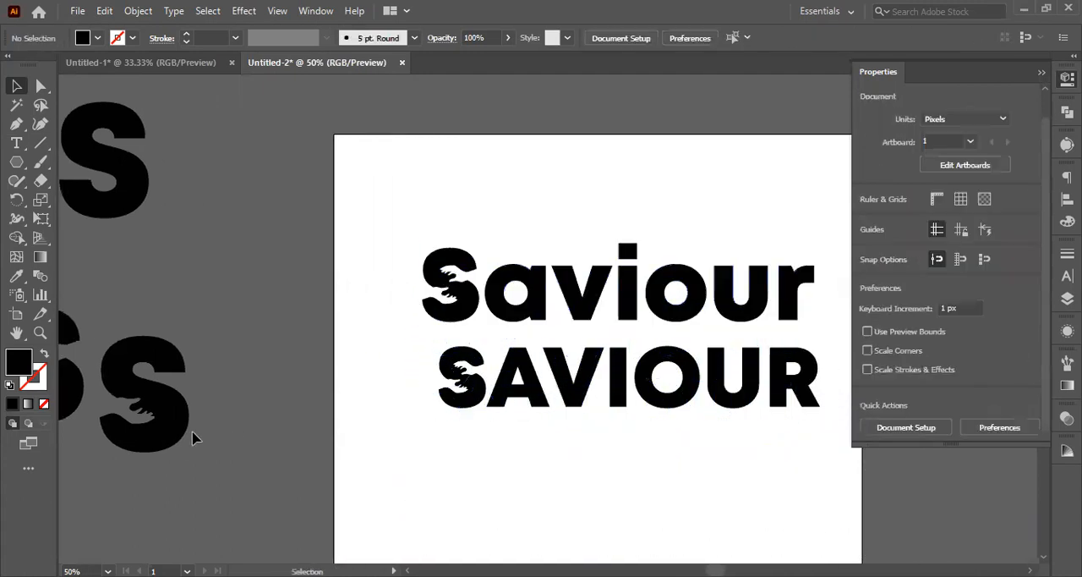
Step: Shift the two hand cut-out S letters beside the artboard slightly upward together
scroll(188, 458, left, 3)
drag(116, 310, 305, 448)
drag(288, 438, 278, 417)
click(197, 474)
key(a)
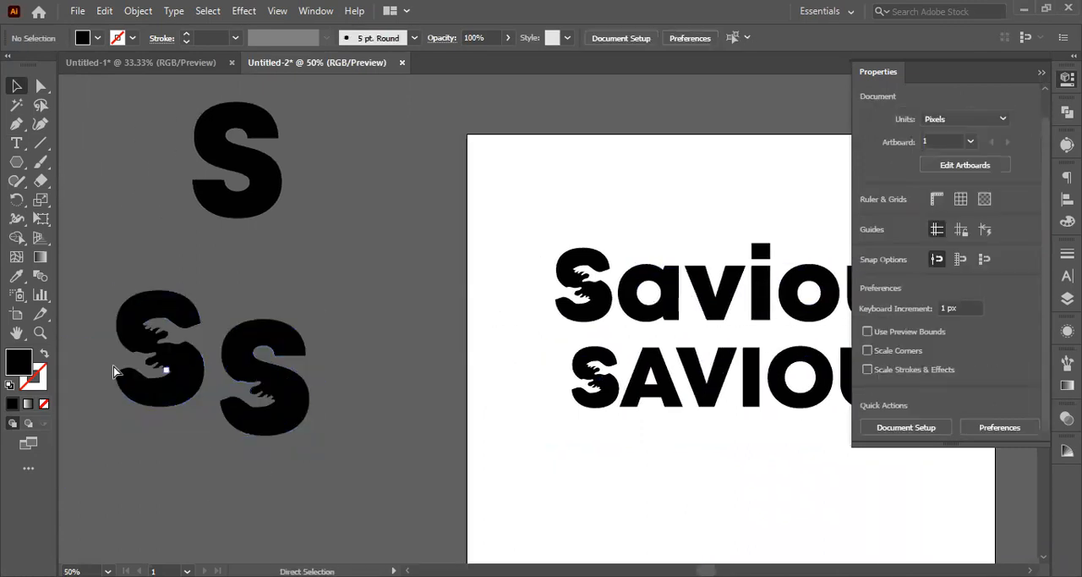
scroll(401, 385, right, 5)
key(v)
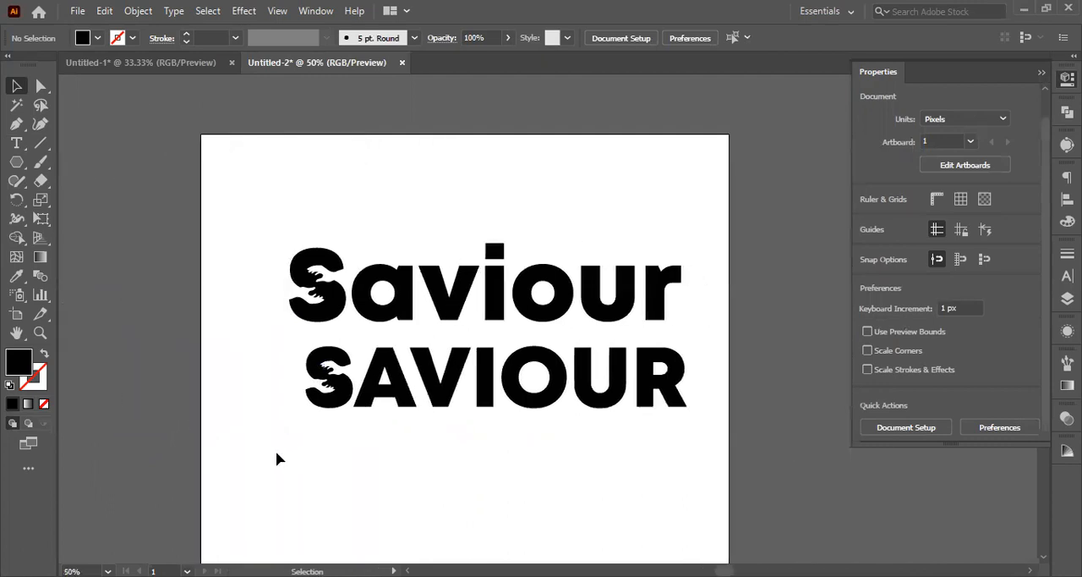
Step: Group the letters of the uppercase SAVIOUR wordmark and the letters of the mixed-case Saviour wordmark
click(349, 402)
drag(249, 359, 827, 461)
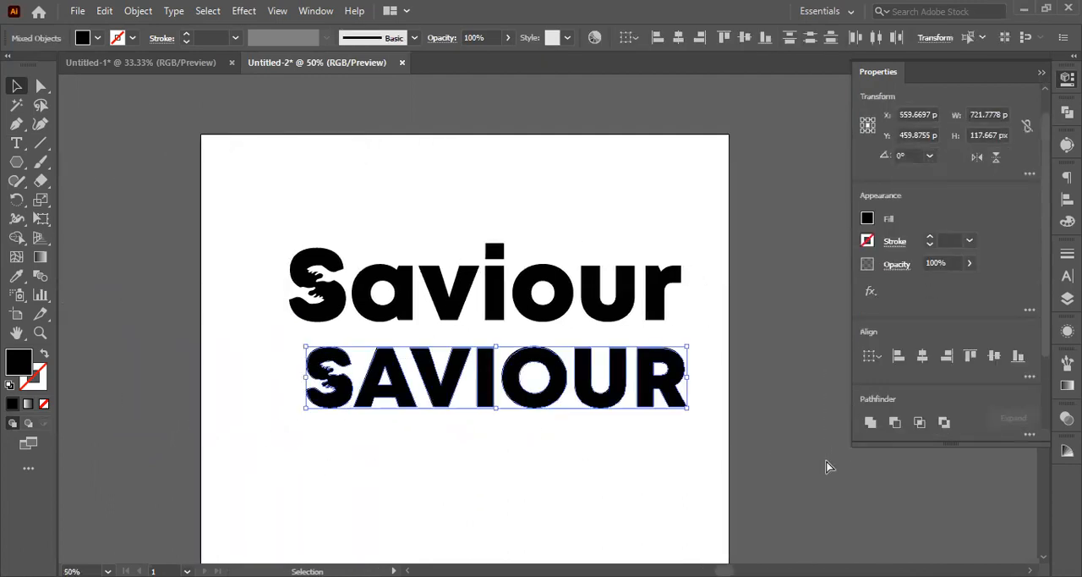
key(a)
key(v)
drag(220, 208, 781, 309)
key(a)
key(v)
Step: Move both wordmarks down and left on the artboard, and bring a hand cut-out S from the pasteboard toward it
scroll(663, 316, down, 2)
drag(496, 345, 514, 363)
drag(557, 314, 523, 356)
click(543, 441)
drag(495, 445, 543, 366)
drag(459, 310, 512, 383)
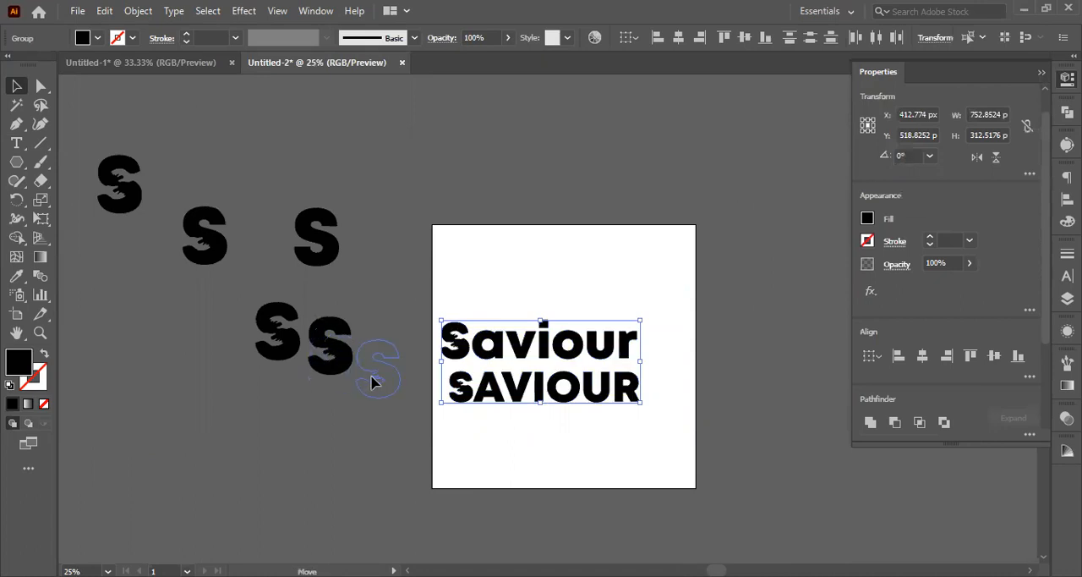
click(321, 362)
drag(363, 399, 516, 335)
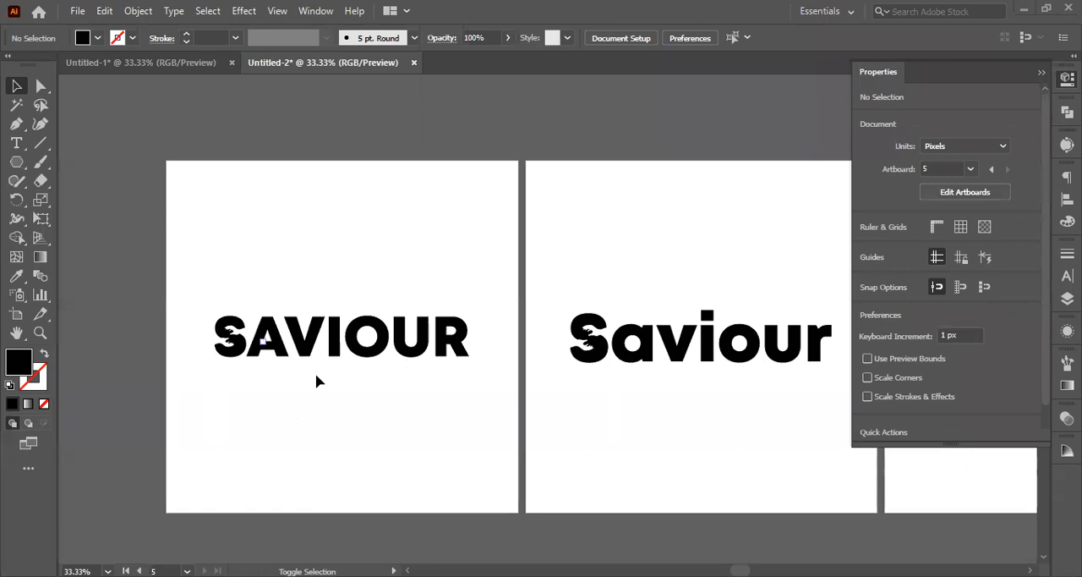
Step: Review the row of five artboards holding the uppercase, mixed-case and standalone S logo versions
scroll(315, 381, right, 10)
scroll(318, 364, right, 10)
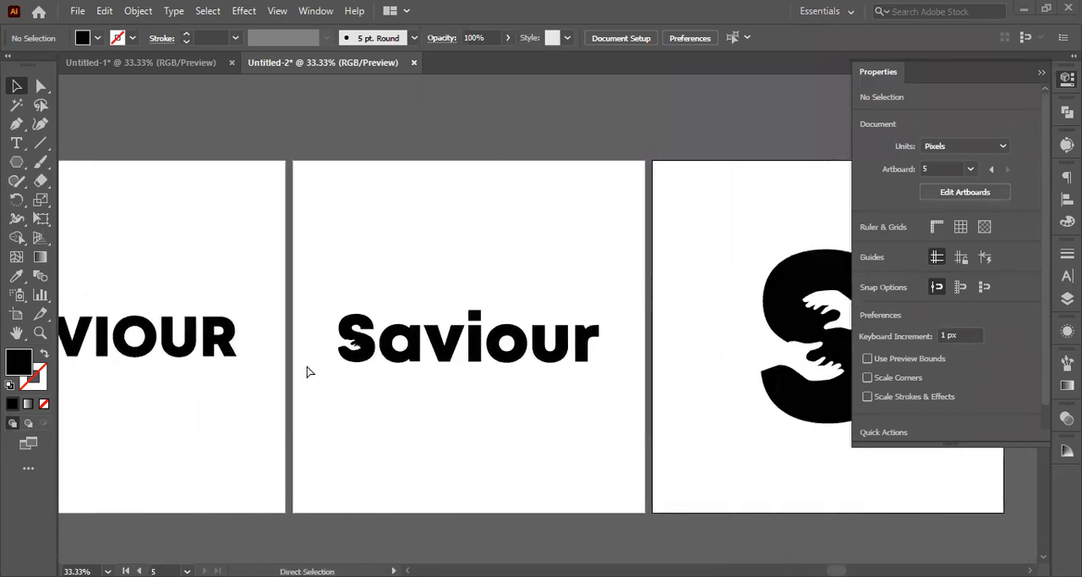
scroll(308, 372, right, 6)
scroll(578, 439, left, 1)
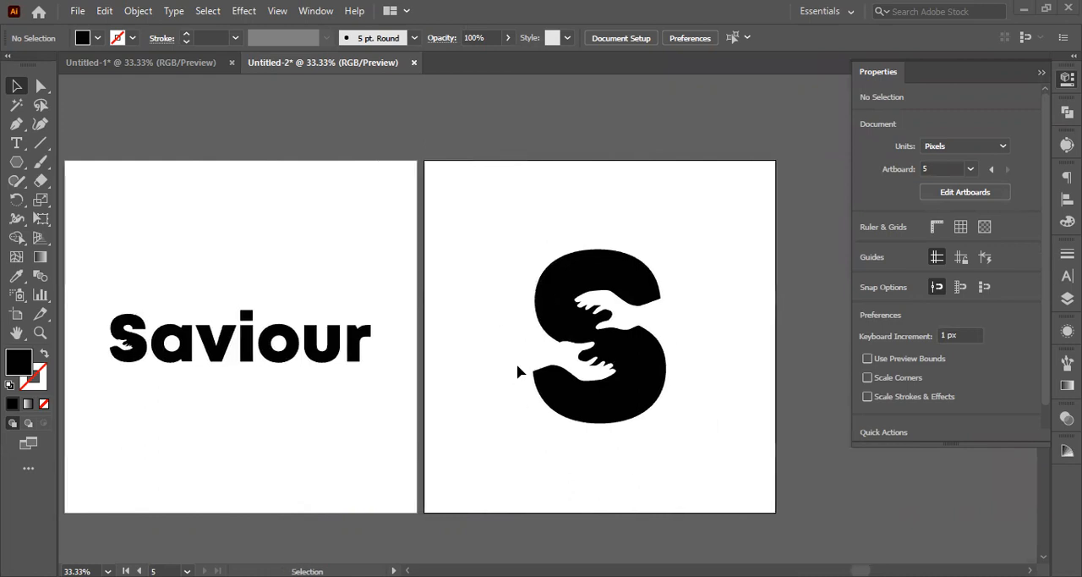
scroll(585, 309, down, 2)
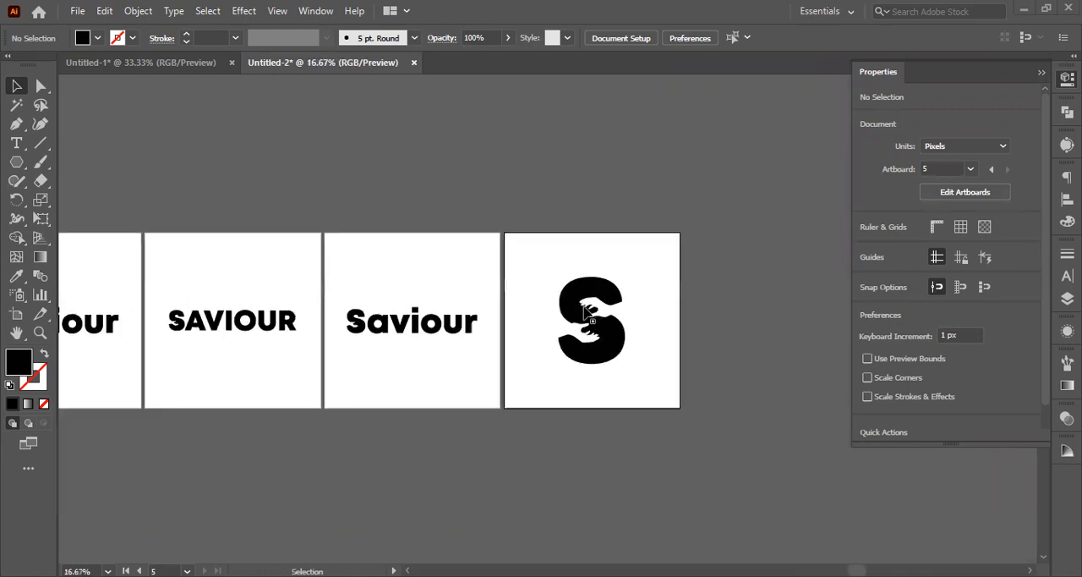
scroll(591, 342, down, 1)
scroll(606, 330, left, 2)
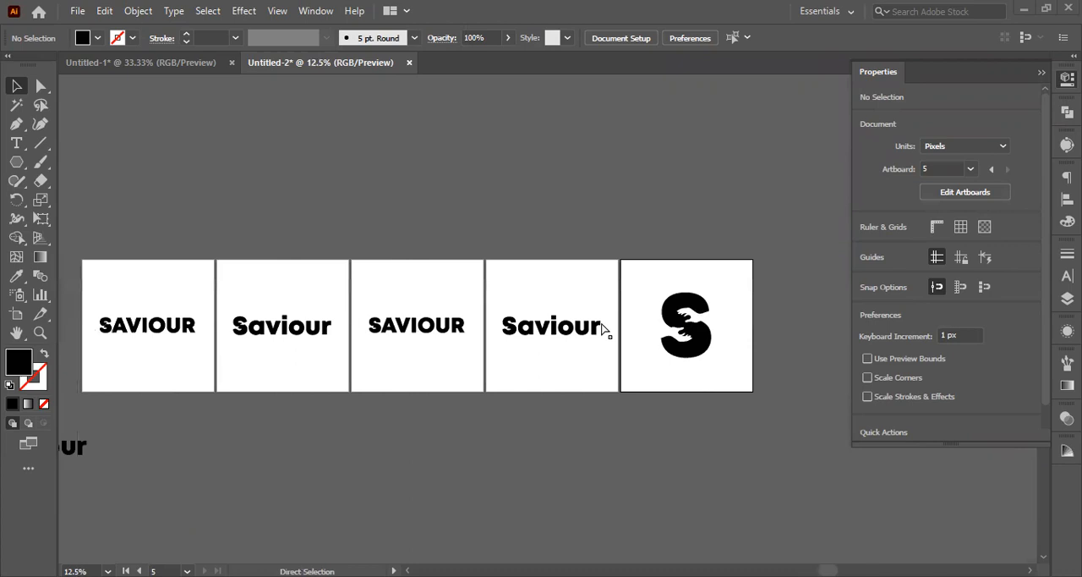
scroll(602, 328, left, 2)
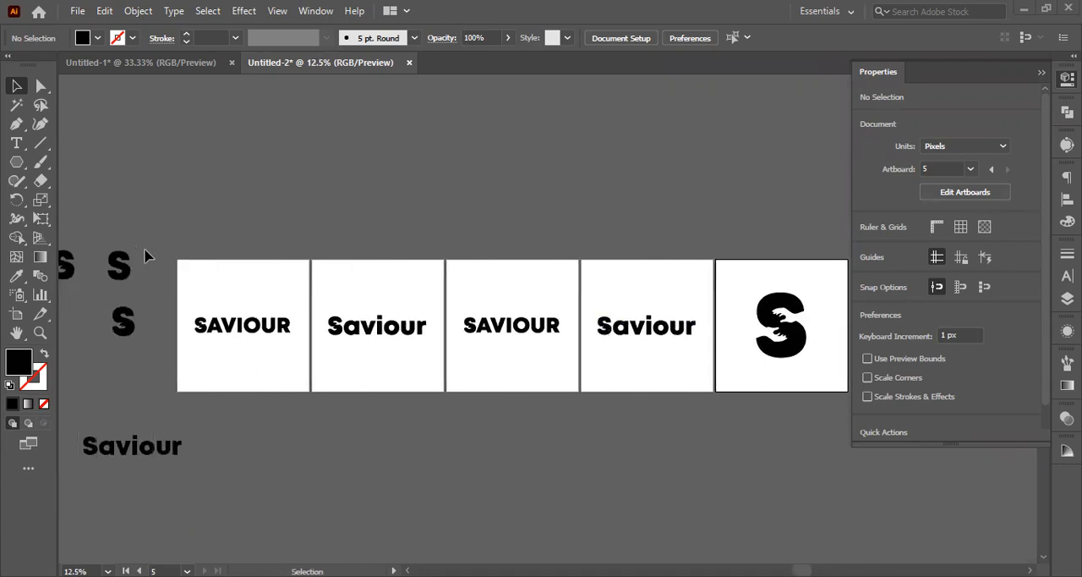
scroll(186, 324, up, 9)
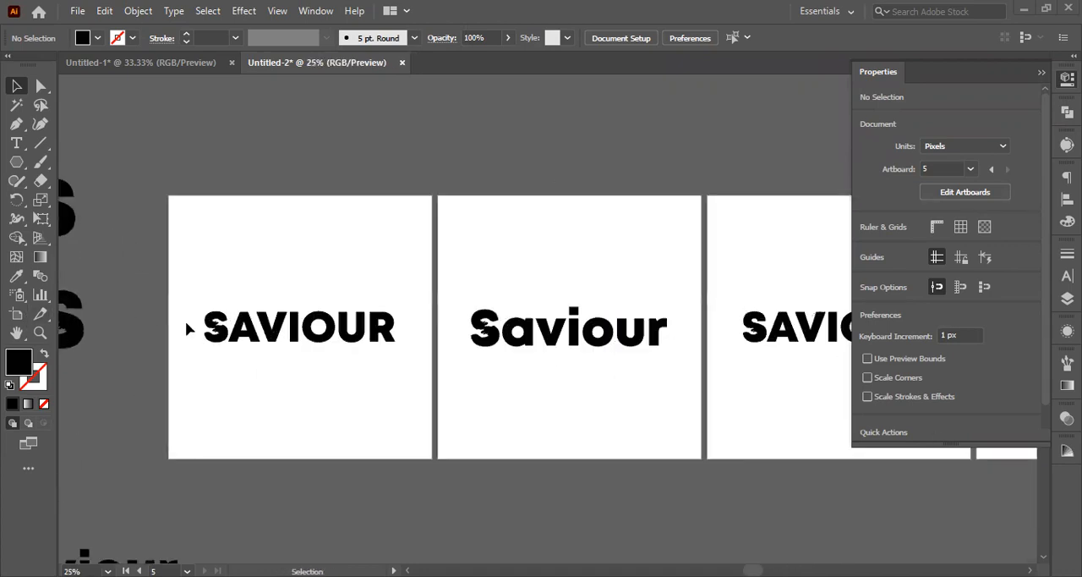
scroll(368, 317, up, 2)
scroll(367, 317, down, 10)
scroll(368, 317, down, 1)
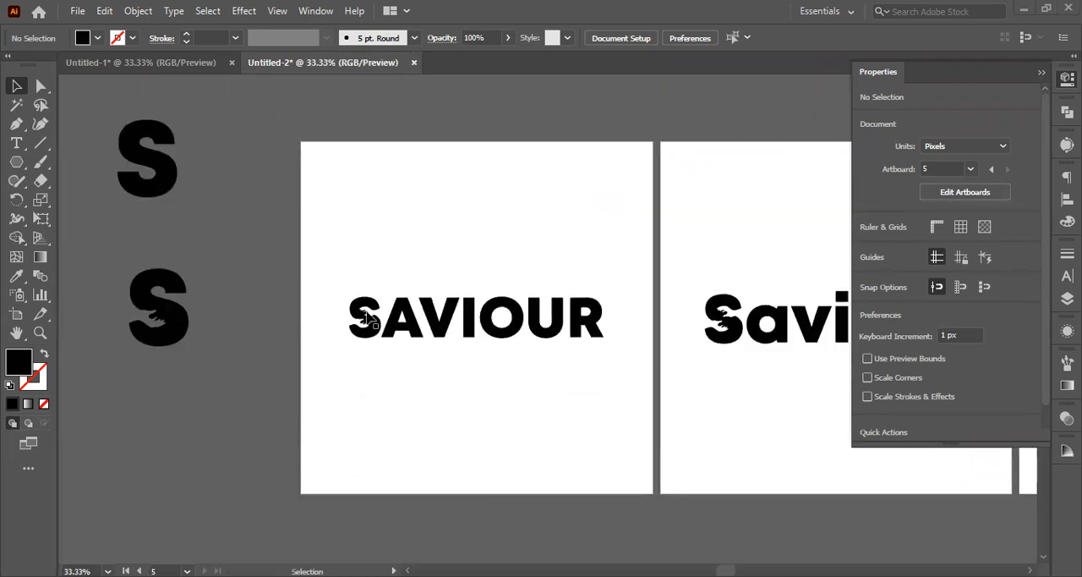
Step: Examine the hand cut-outs in the S of each wordmark version and of the standalone S up close
scroll(381, 313, right, 4)
scroll(501, 319, up, 1)
scroll(418, 277, up, 5)
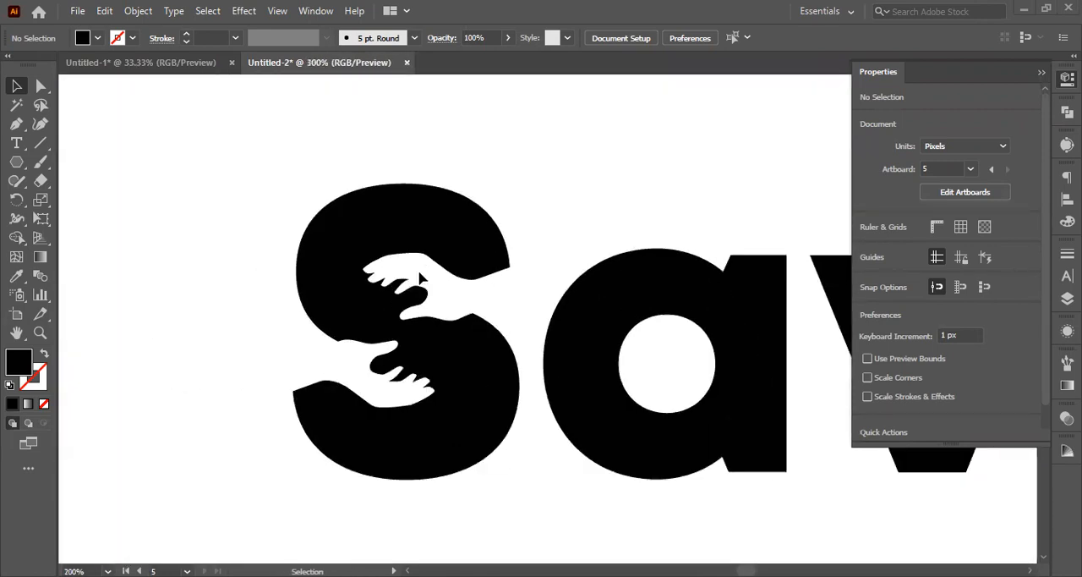
scroll(417, 279, down, 3)
scroll(418, 280, down, 3)
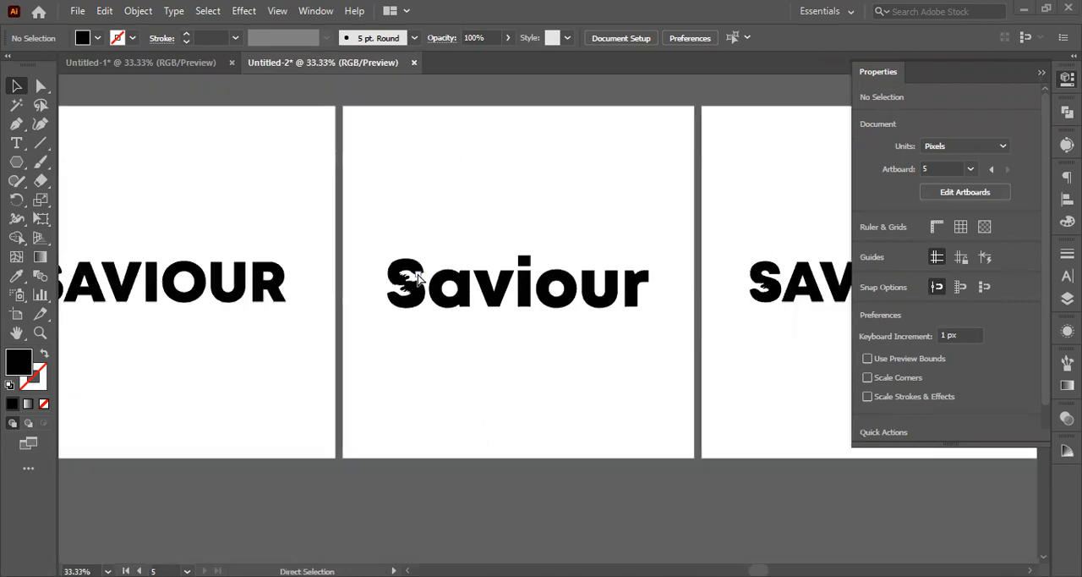
scroll(419, 270, right, 5)
scroll(457, 169, up, 2)
scroll(473, 253, up, 5)
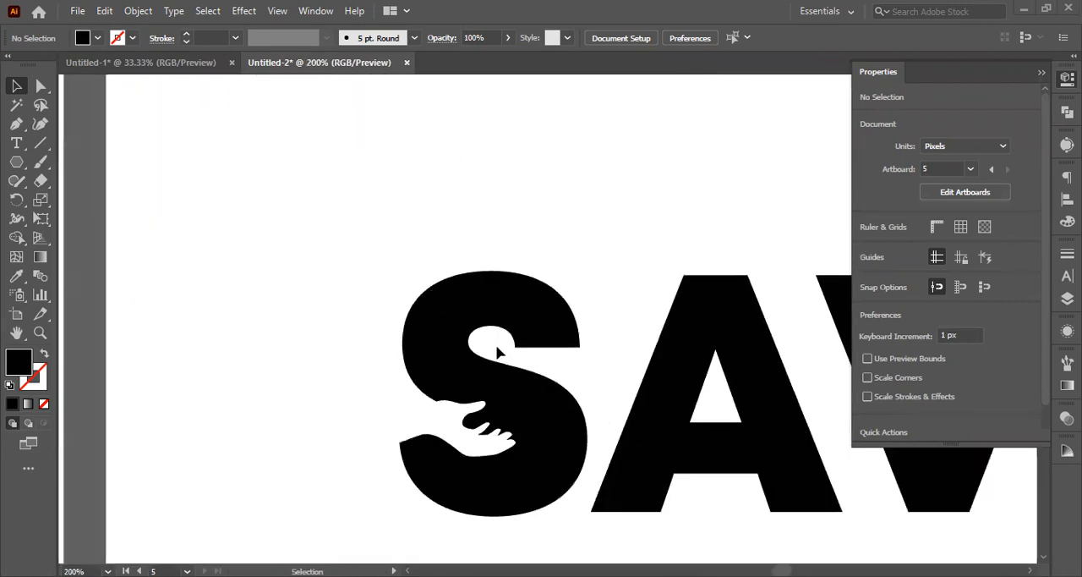
scroll(478, 452, down, 6)
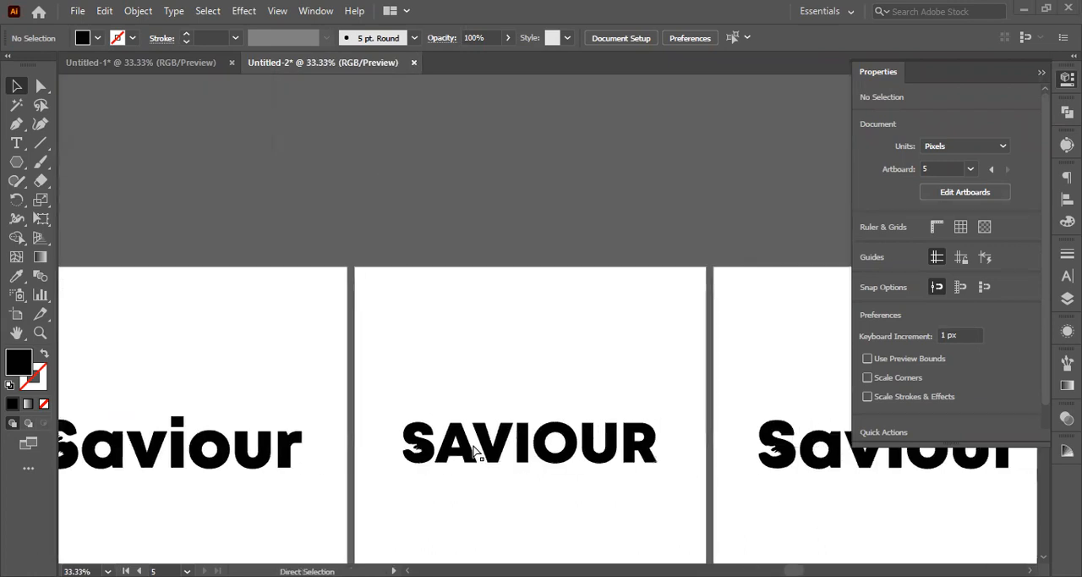
scroll(483, 444, right, 5)
scroll(495, 459, up, 8)
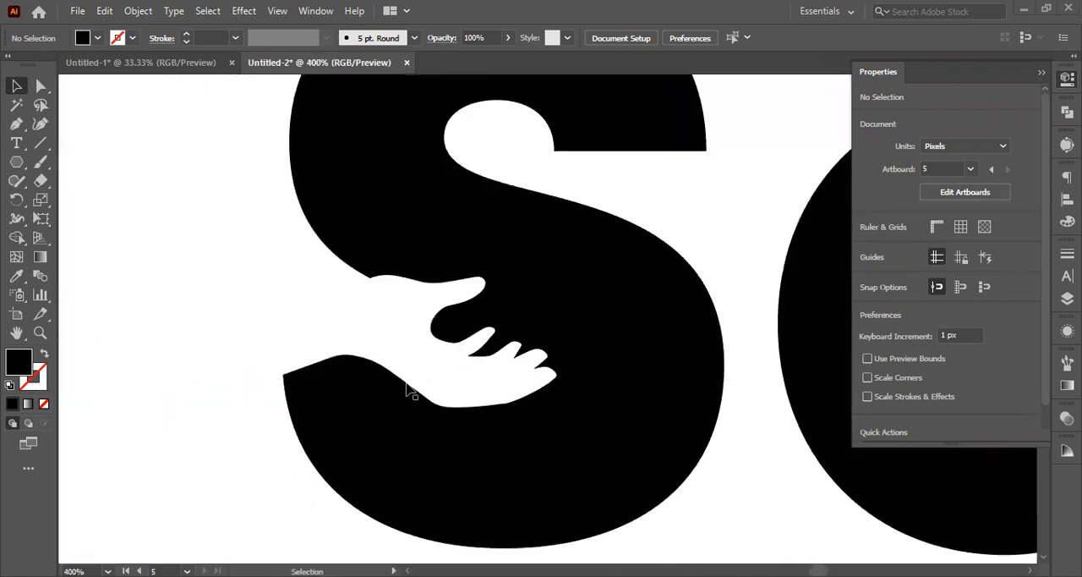
scroll(405, 386, down, 10)
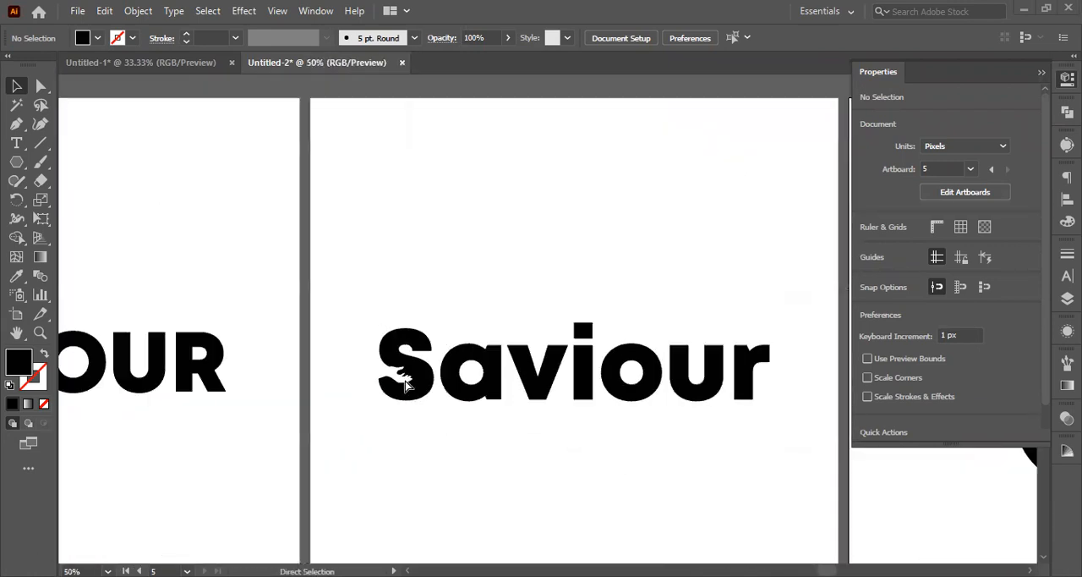
scroll(405, 385, right, 5)
scroll(538, 352, right, 3)
scroll(538, 352, up, 5)
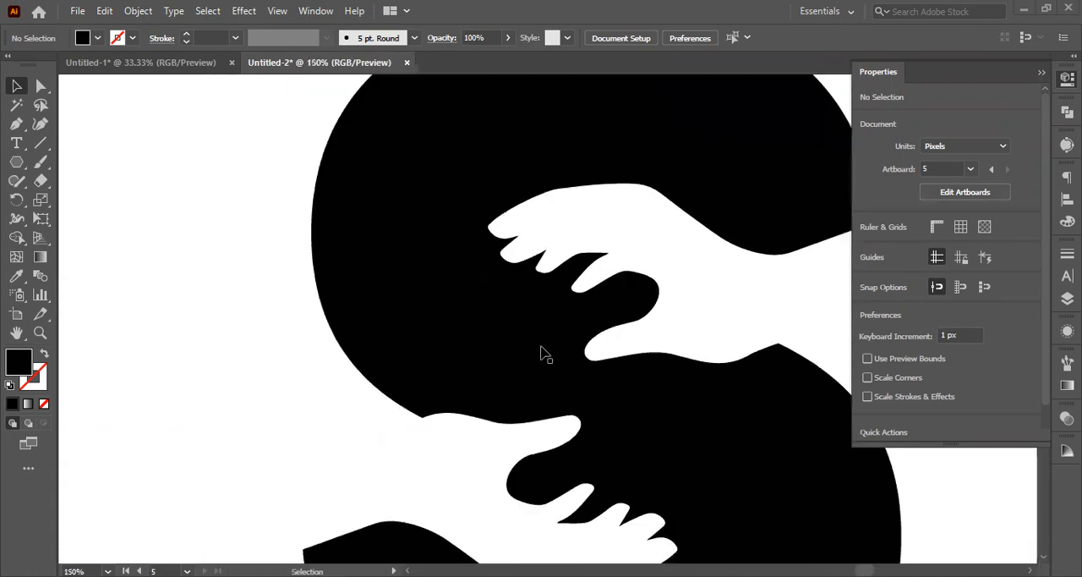
scroll(546, 355, down, 6)
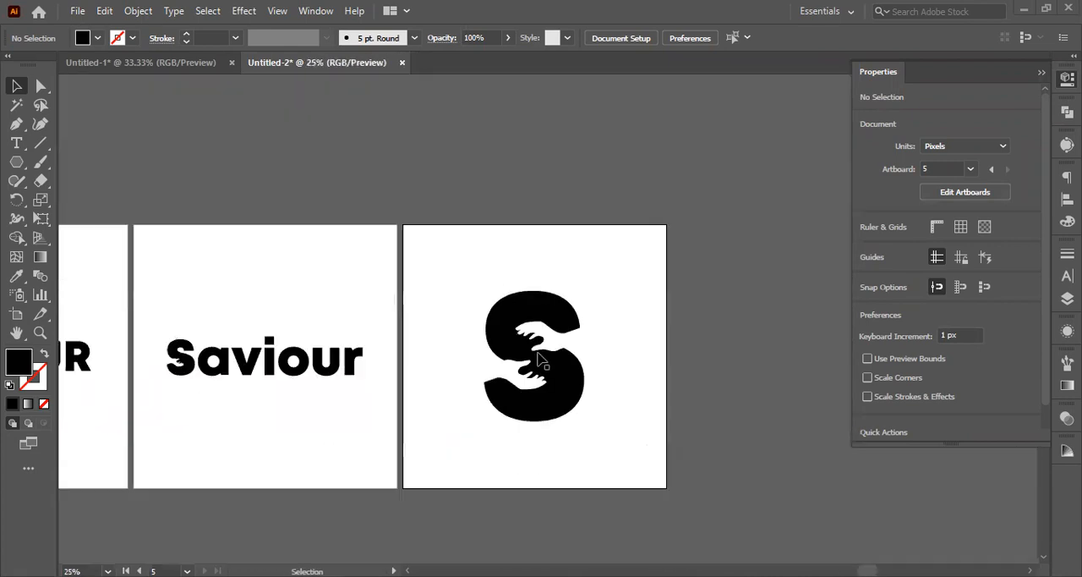
Step: Select the logo artwork across all five artboards, leaving out the spare letters on the pasteboard
scroll(493, 375, left, 5)
scroll(333, 451, left, 10)
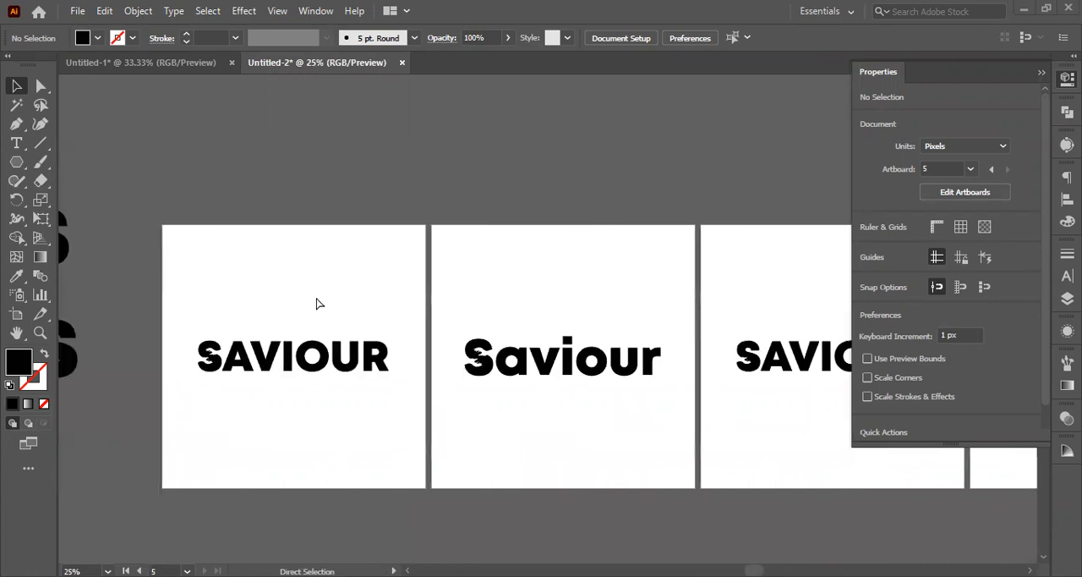
scroll(310, 314, right, 3)
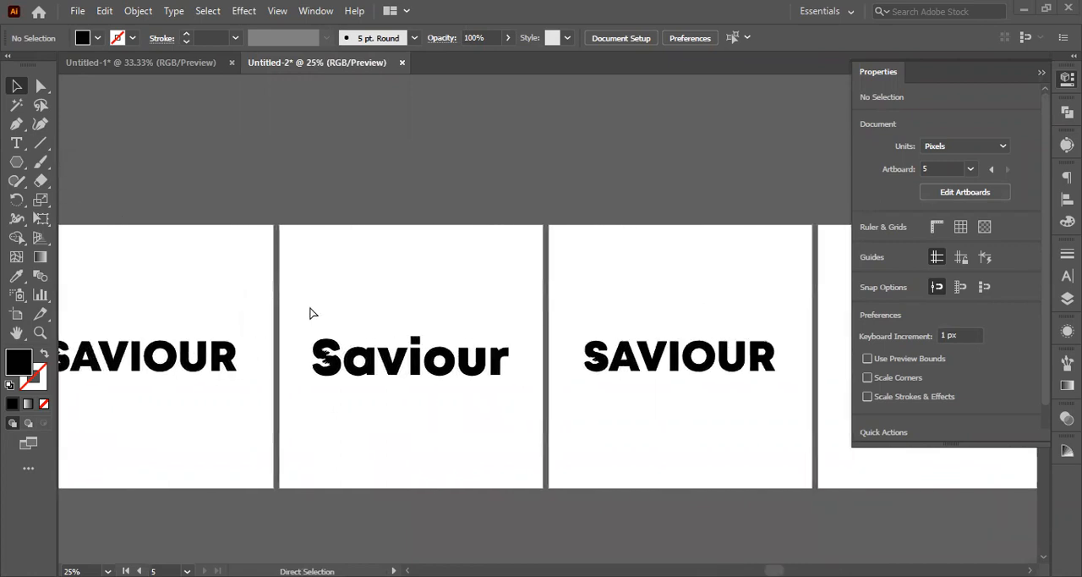
scroll(310, 313, down, 2)
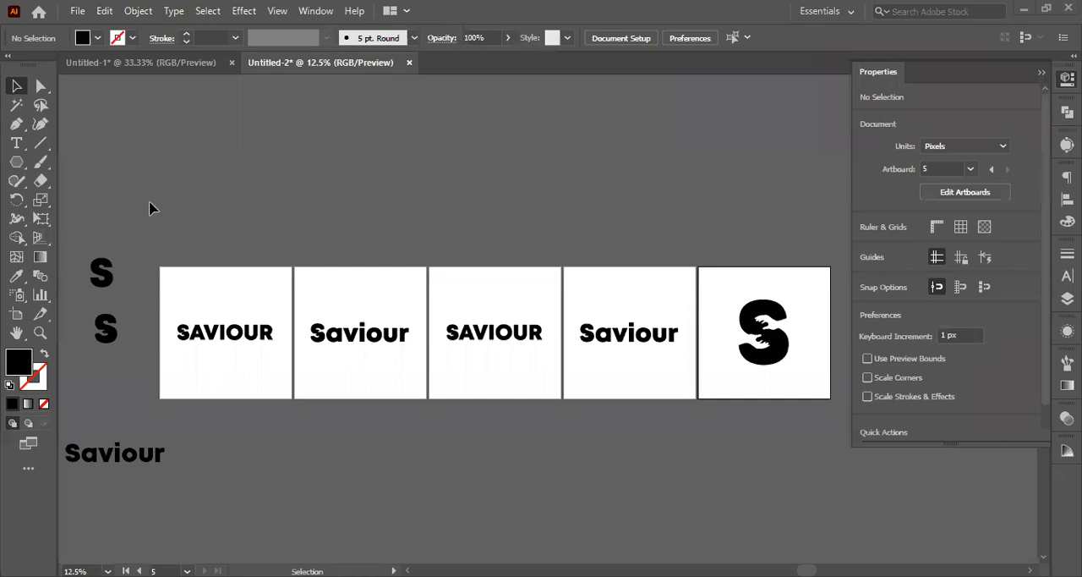
drag(149, 208, 786, 420)
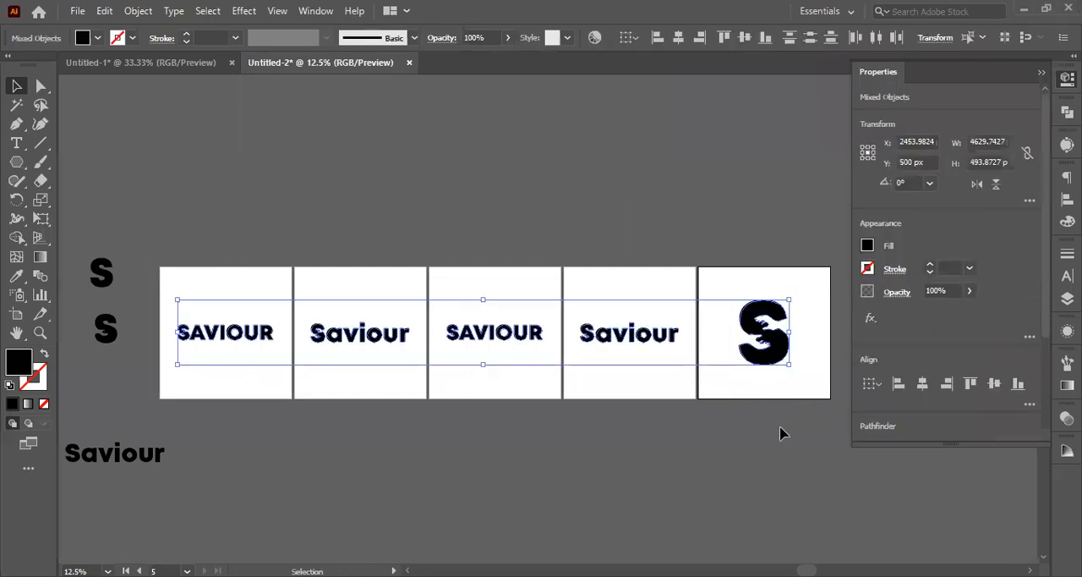